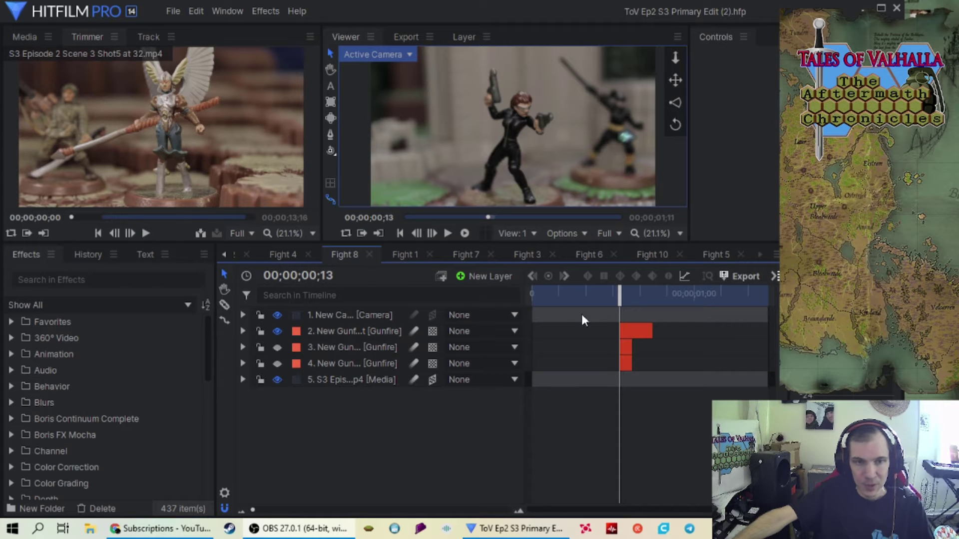
Step: Review the gunfire effects in the Fight 4 and Fight 5 composite shots by scrubbing through their timelines
mouse_move(614, 302)
mouse_down()
mouse_move(642, 302)
mouse_move(619, 303)
mouse_up()
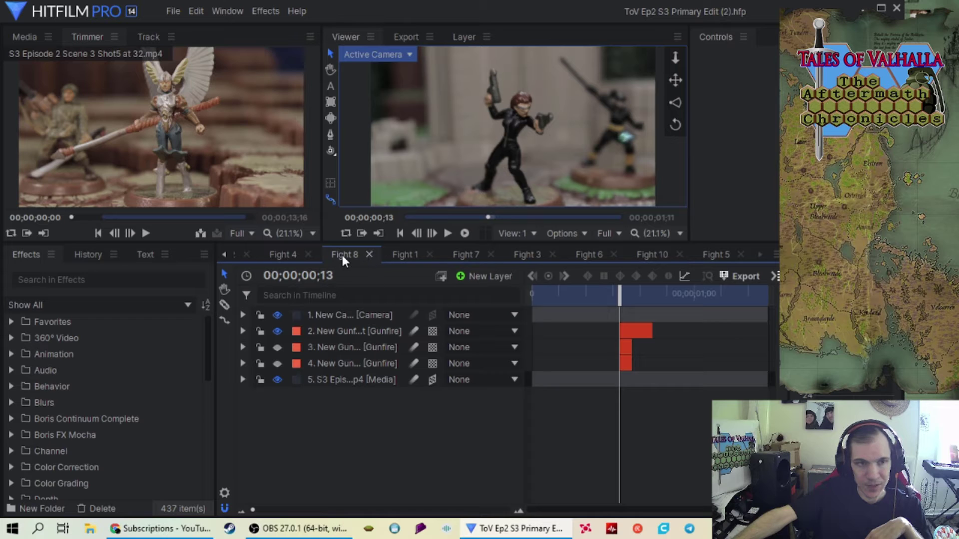
click(284, 254)
drag(761, 306, 676, 305)
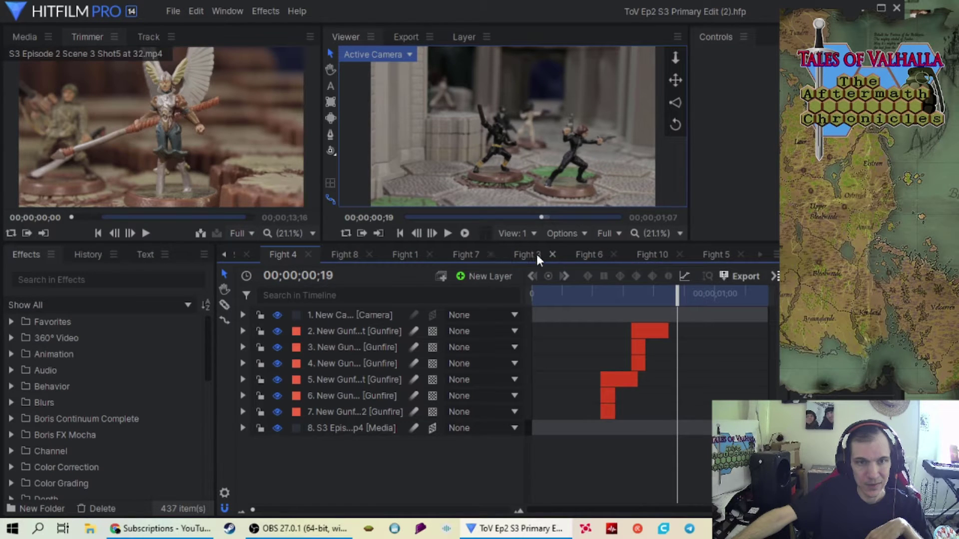
click(712, 254)
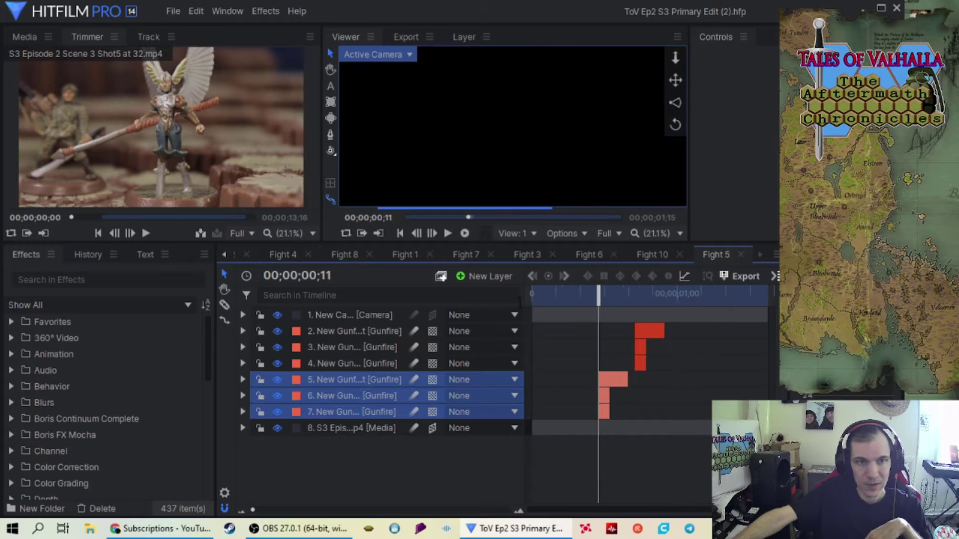
drag(596, 304, 634, 310)
click(601, 338)
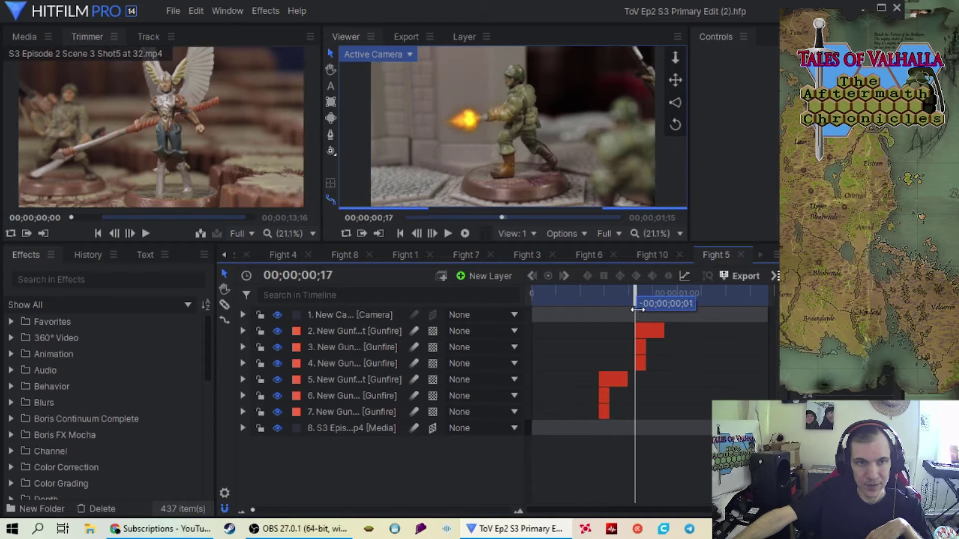
Step: Return to the Fight 8 composite shot and compare frames 12 and 13, where the gunfire layers begin
click(339, 254)
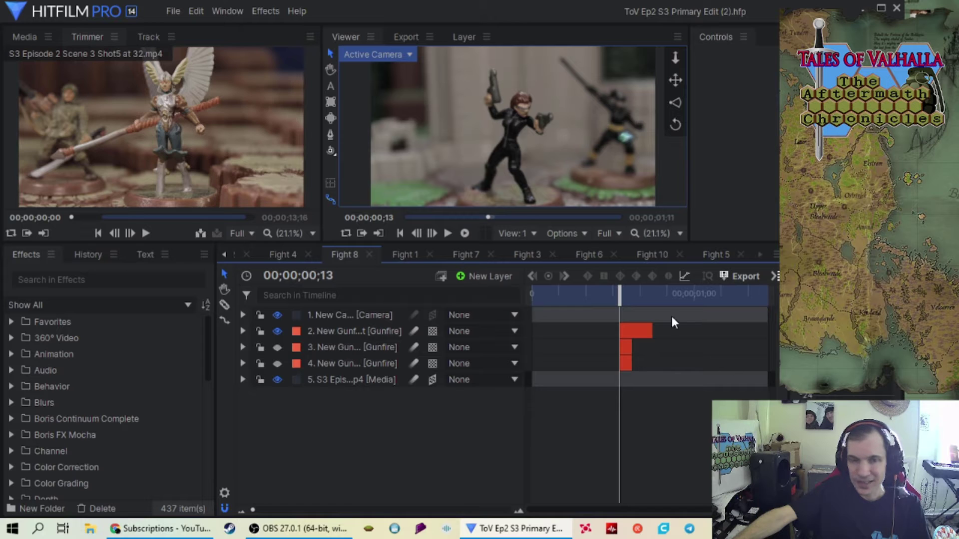
mouse_move(619, 310)
mouse_down()
mouse_move(593, 309)
mouse_move(624, 309)
mouse_move(614, 315)
mouse_up()
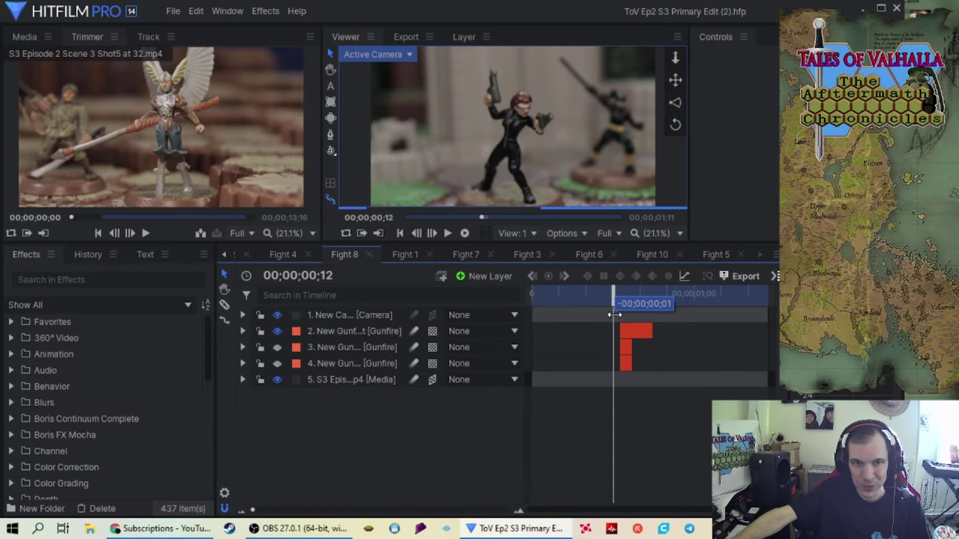
key(Right)
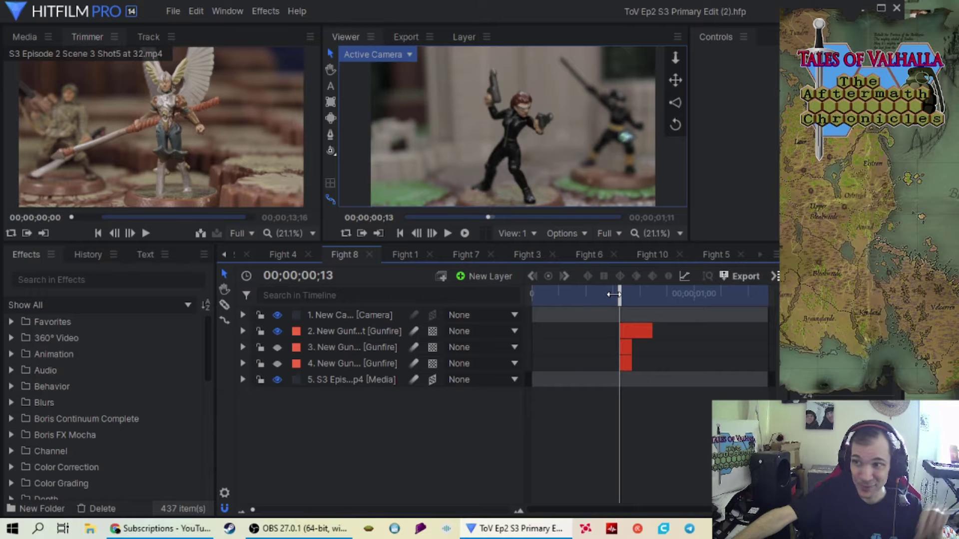
mouse_move(613, 297)
mouse_down()
mouse_move(594, 304)
mouse_move(613, 307)
mouse_up()
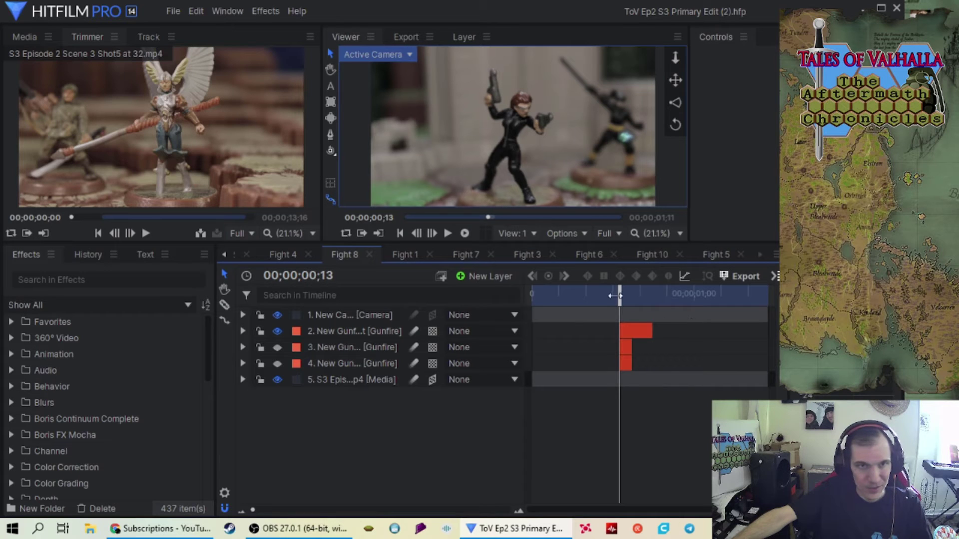
Step: Move the topmost gunfire layer in Fight 8 at frame 13 to the muzzle of the figure's forward pistol, at about 264, 65, -1
click(324, 332)
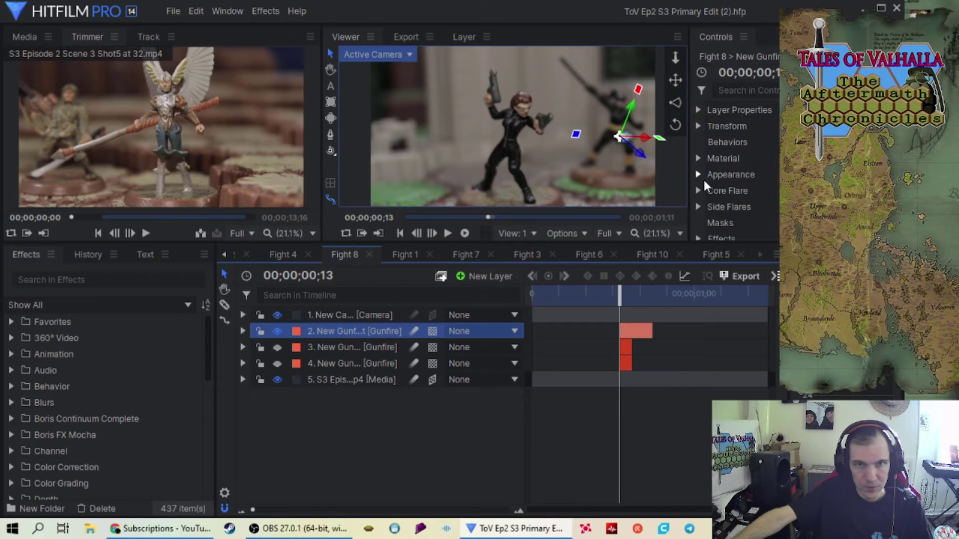
scroll(709, 184, down, 1)
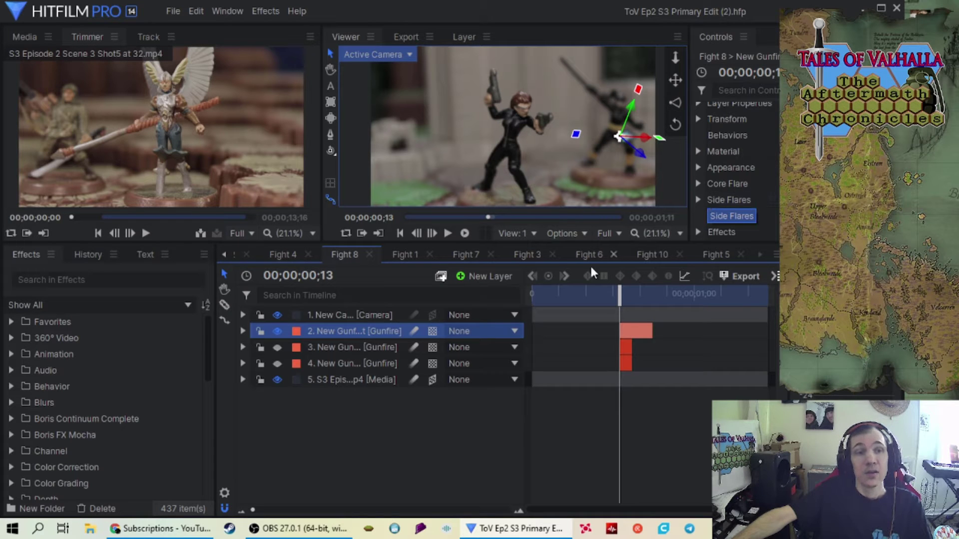
click(243, 331)
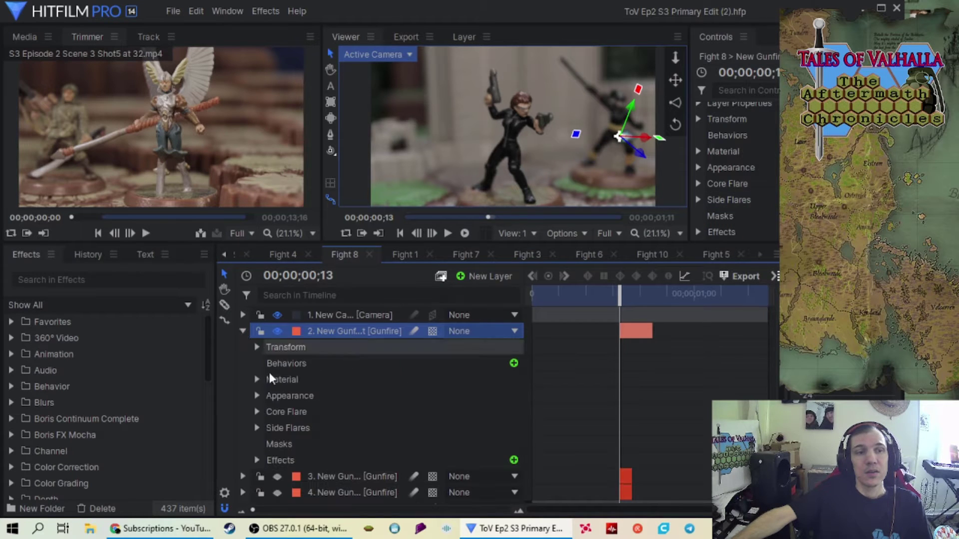
scroll(749, 126, up, 1)
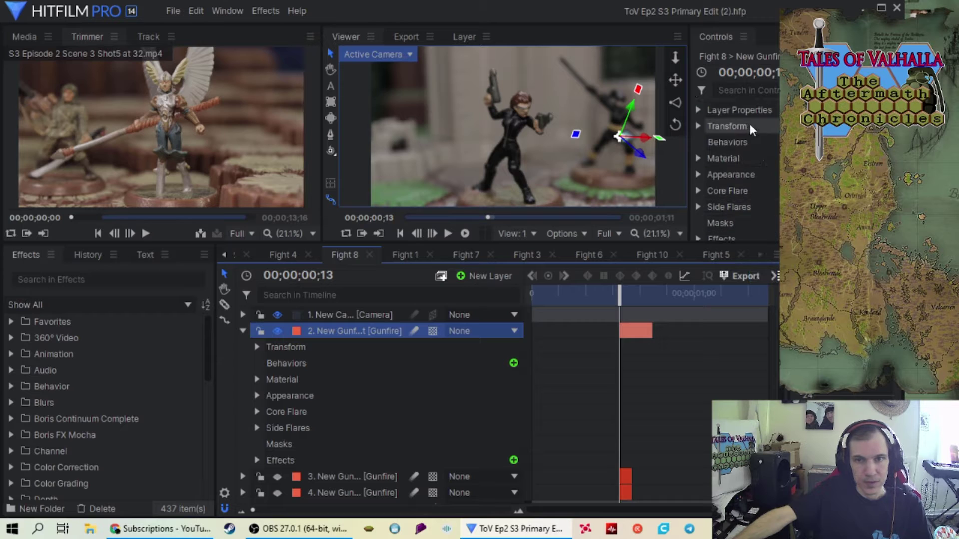
click(698, 126)
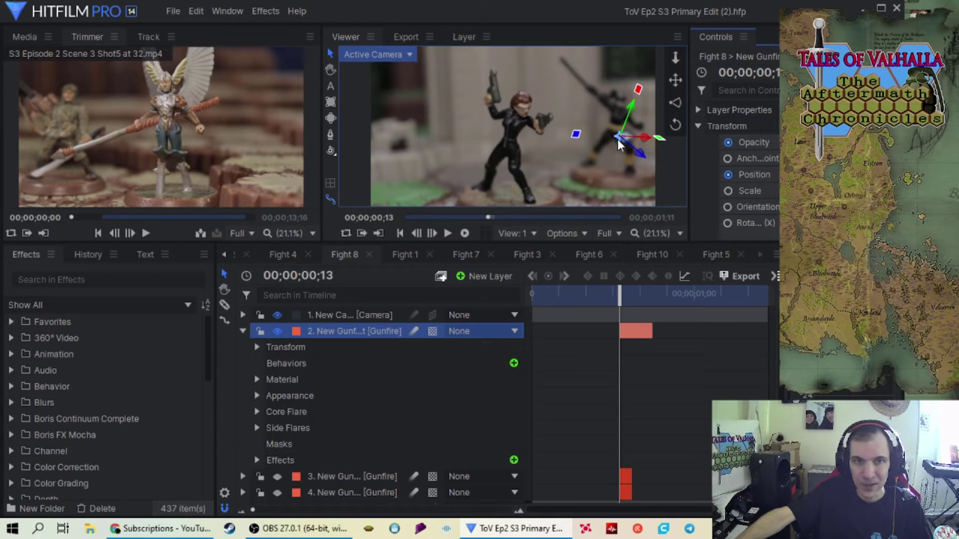
drag(618, 139, 555, 116)
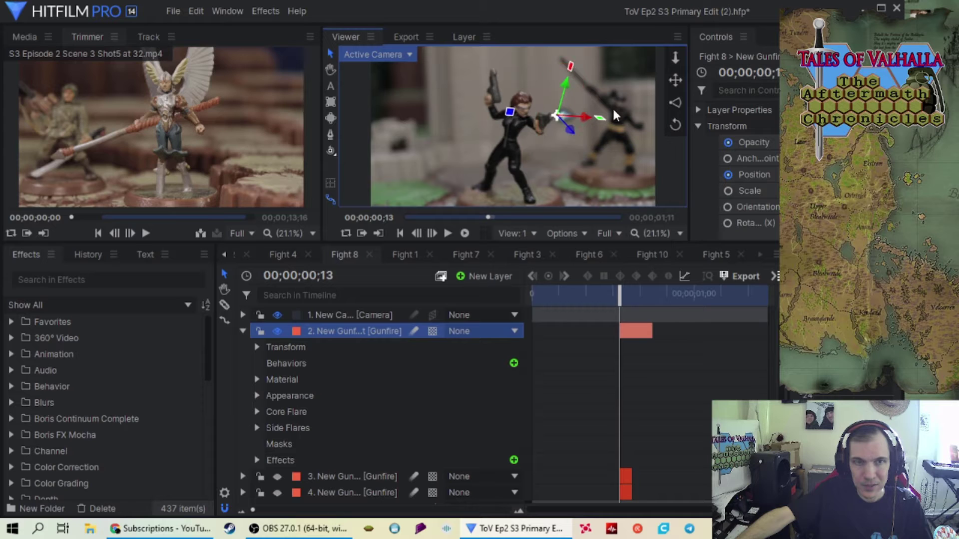
Step: Rotate the gunfire to point along the pistol barrel, with an orientation of about 340.8°, 63.4°, 348.0°
drag(601, 117, 605, 134)
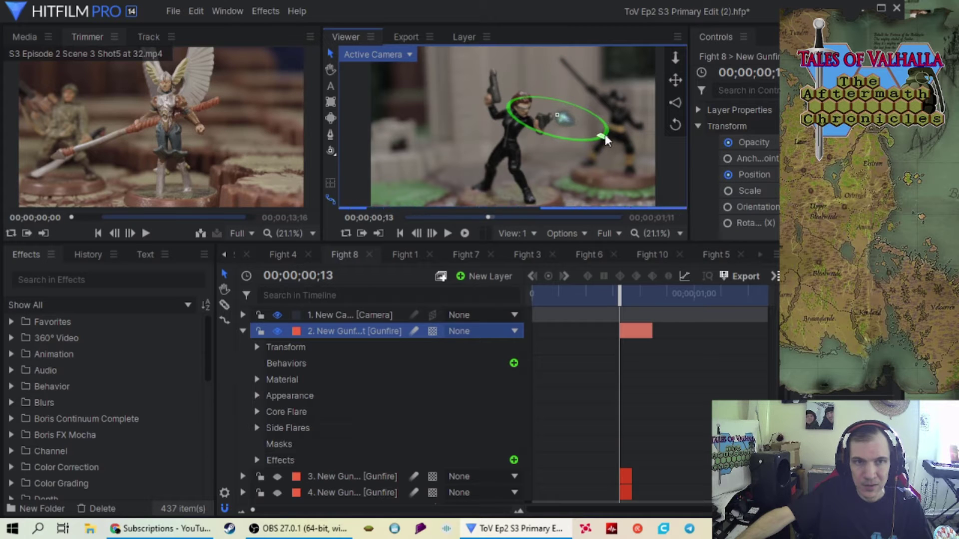
drag(520, 98, 525, 136)
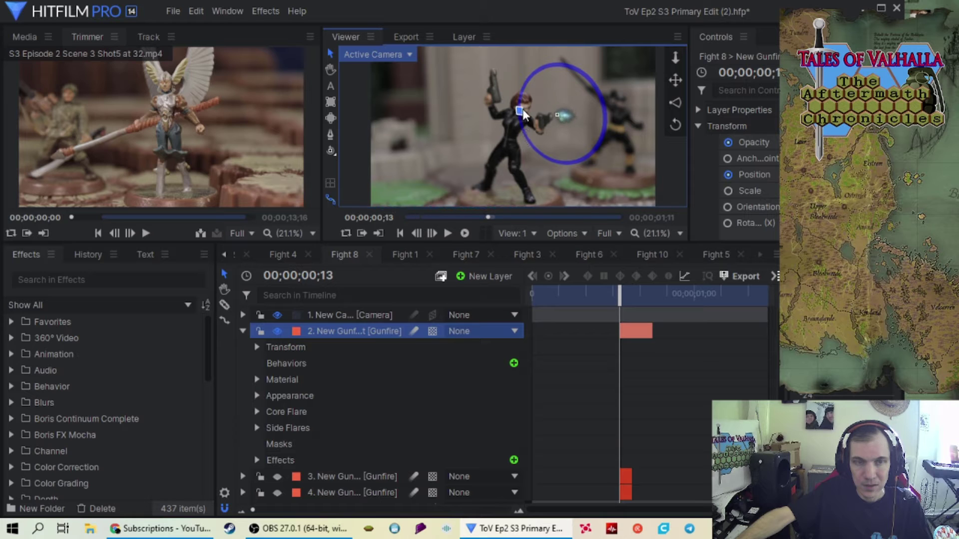
scroll(532, 134, up, 3)
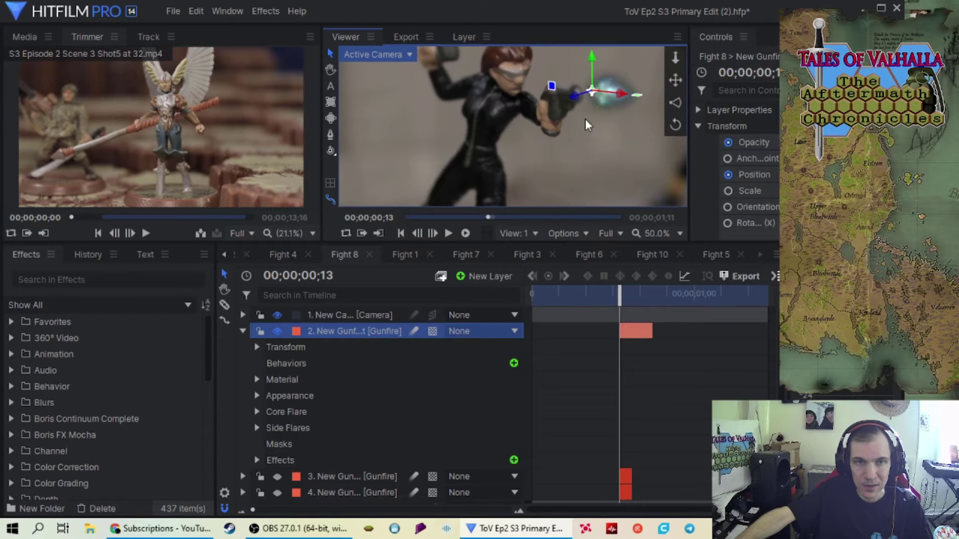
drag(585, 119, 580, 145)
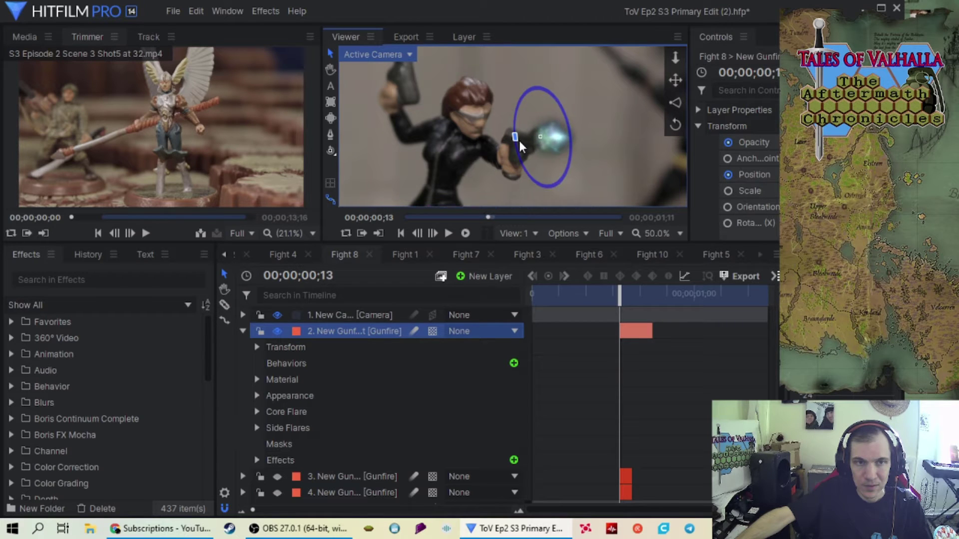
scroll(592, 156, down, 1)
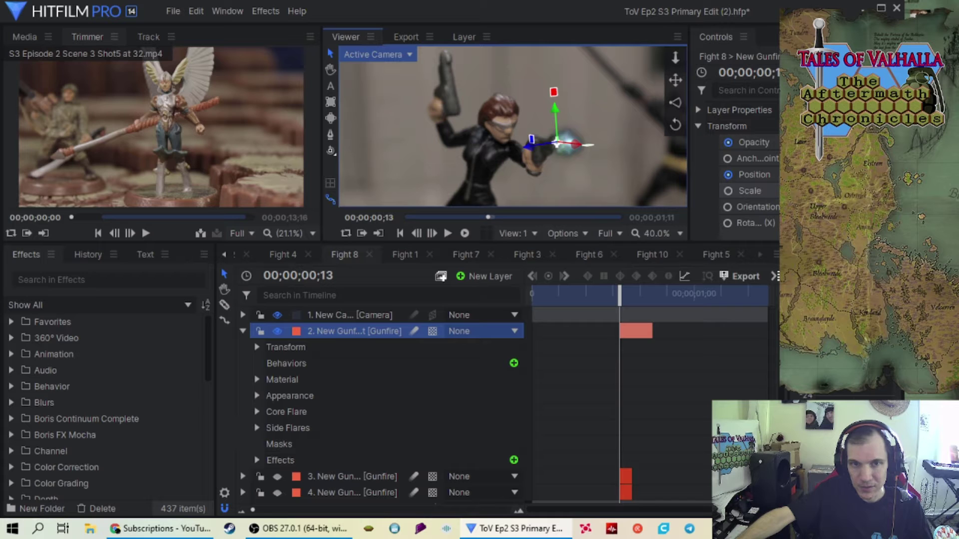
Step: Scale the topmost gunfire layer uniformly to 80%, checking the flash size at frame 14
click(264, 347)
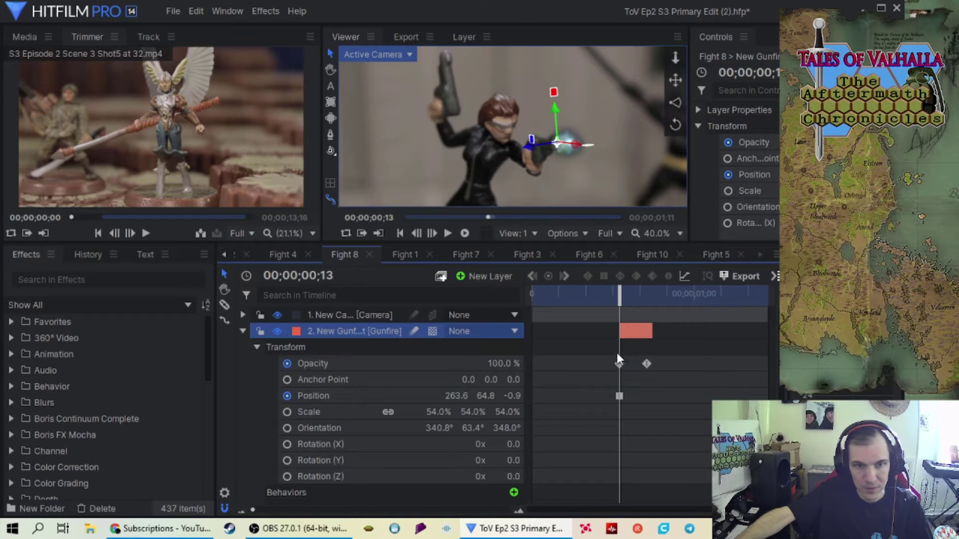
mouse_move(619, 292)
mouse_down()
mouse_move(647, 292)
mouse_move(592, 294)
mouse_move(627, 294)
mouse_move(598, 295)
mouse_move(613, 298)
mouse_up()
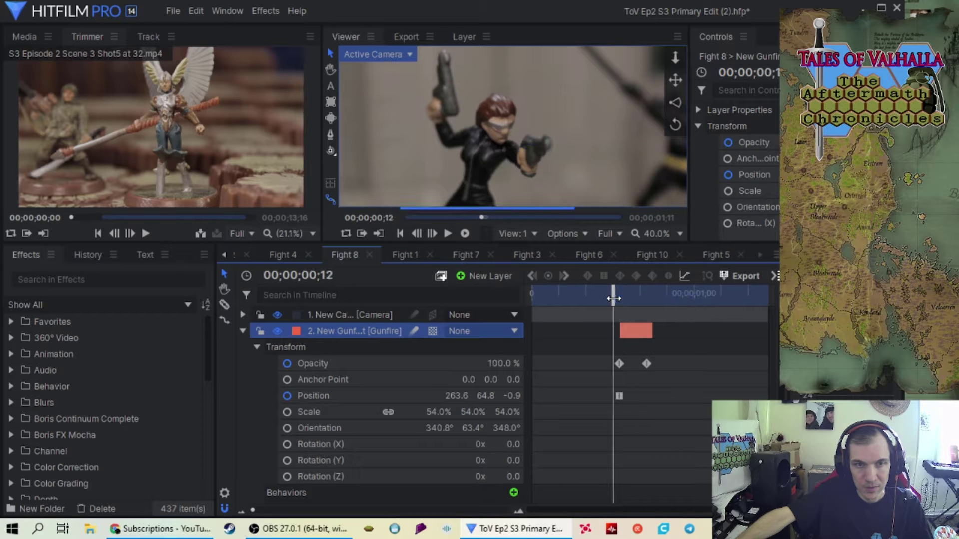
drag(438, 411, 464, 412)
drag(614, 299, 628, 299)
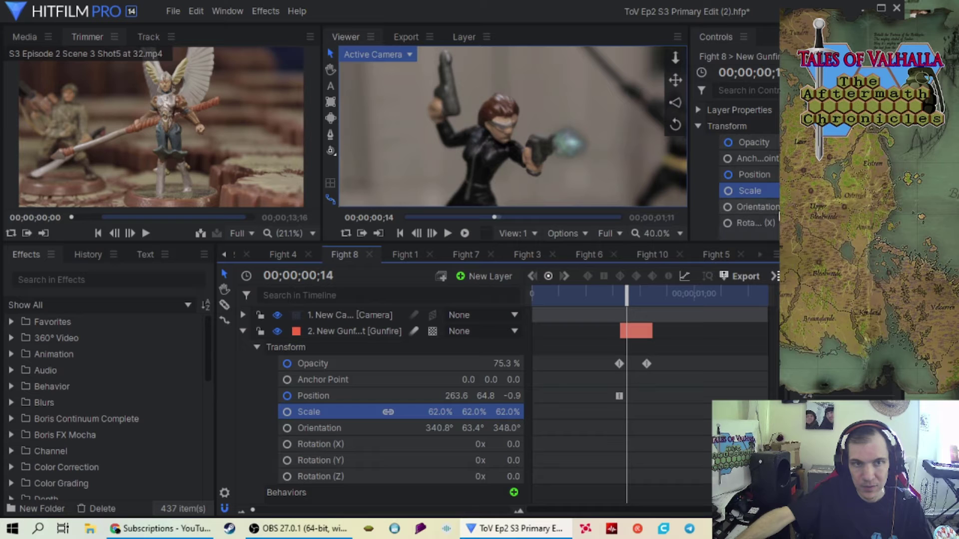
drag(440, 411, 484, 411)
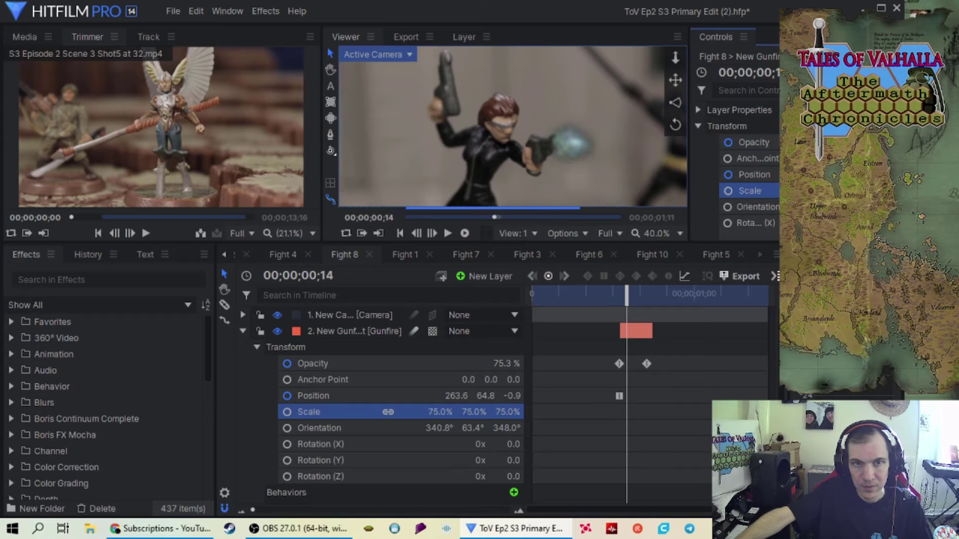
Step: Examine the enlarged muzzle flash without its handles, stepping frame by frame from frame 12 to frame 16
scroll(537, 159, down, 2)
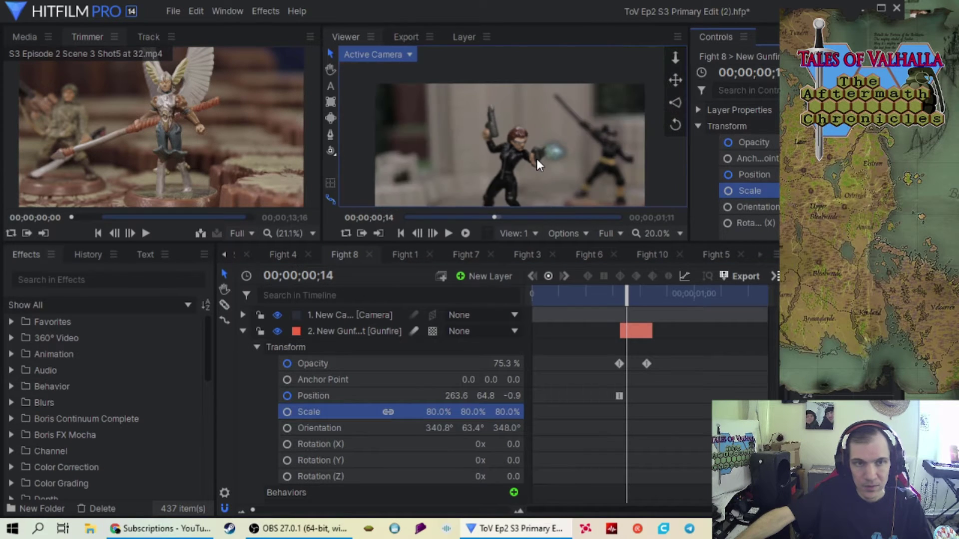
click(346, 335)
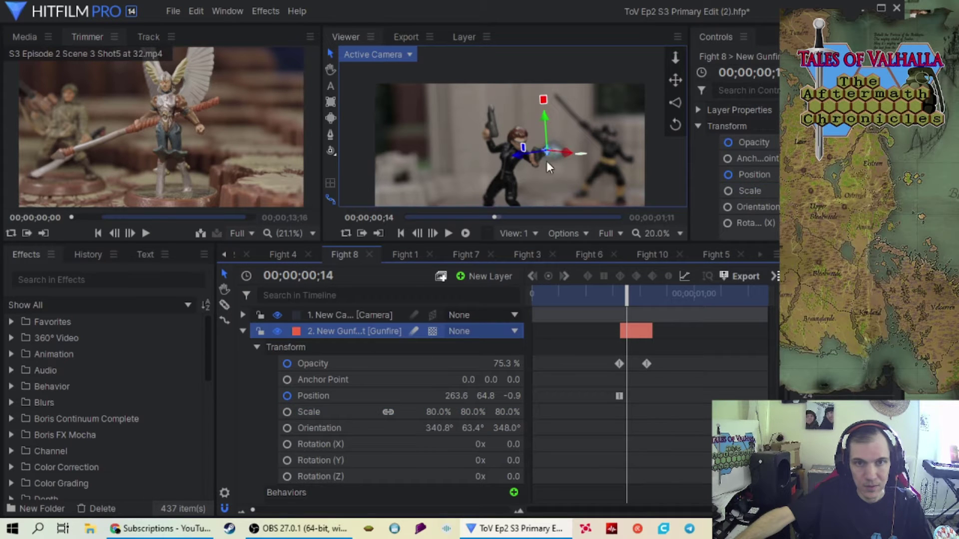
scroll(550, 165, up, 2)
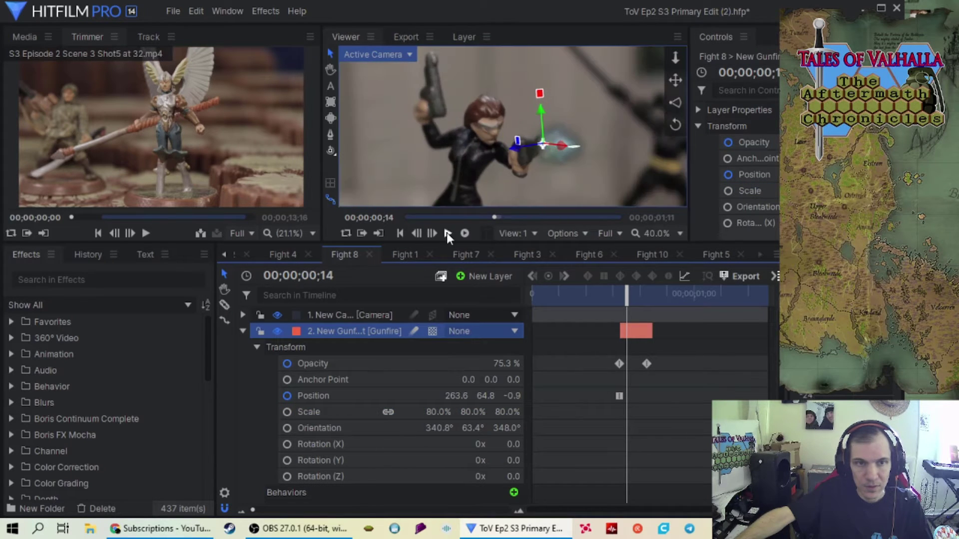
click(337, 320)
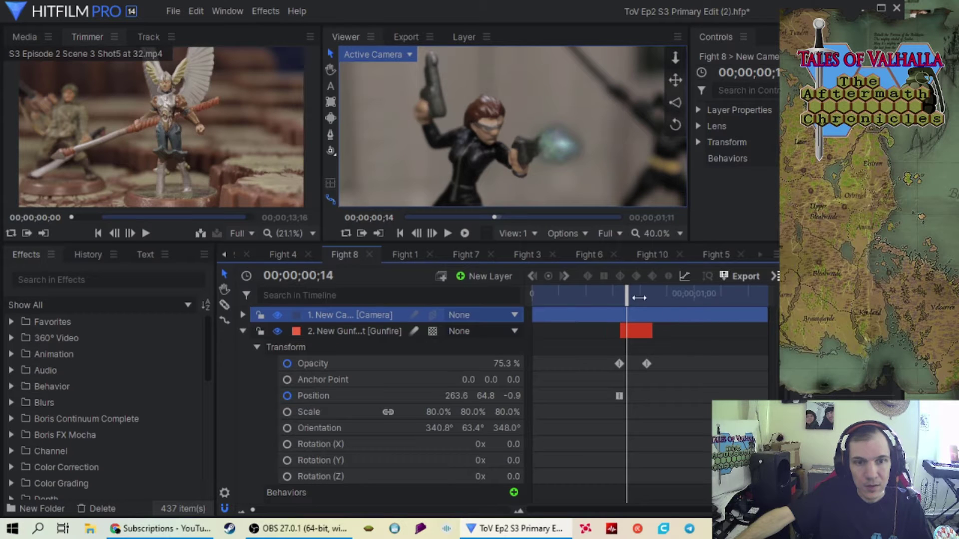
click(621, 296)
drag(621, 296, 585, 284)
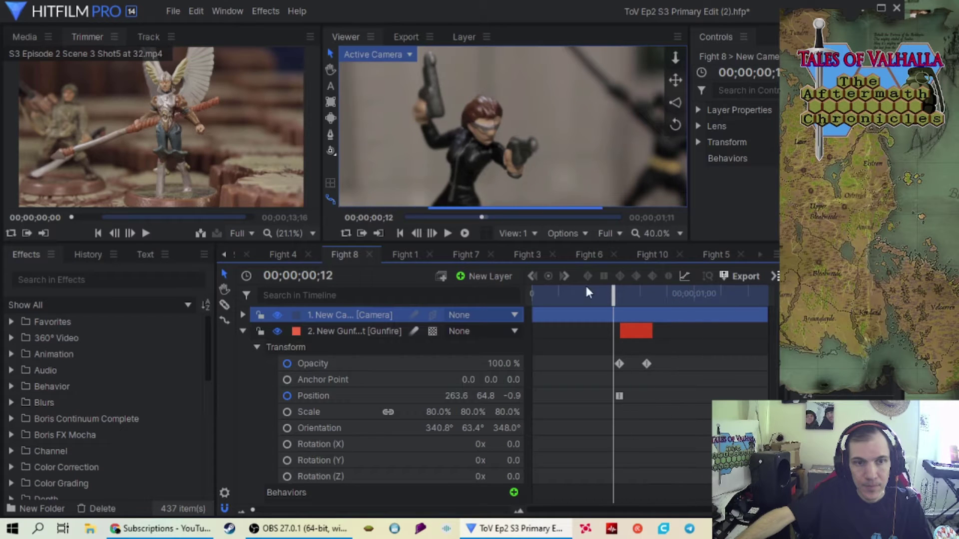
click(429, 235)
click(429, 234)
click(429, 234)
click(429, 235)
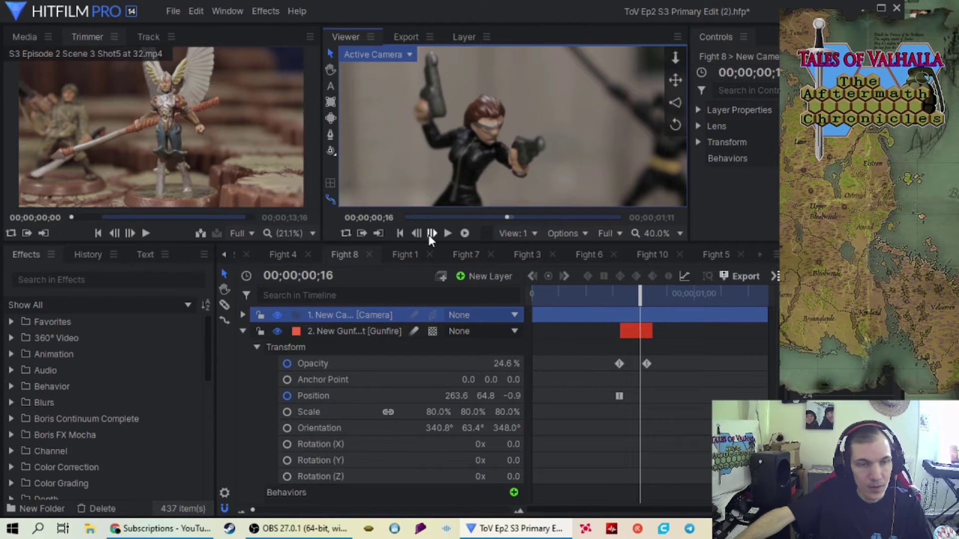
Step: Scrub back through the flash's fade to frame 13 and play the shot to review the muzzle flash in motion
mouse_move(646, 294)
mouse_down()
mouse_move(579, 304)
mouse_move(634, 304)
mouse_up()
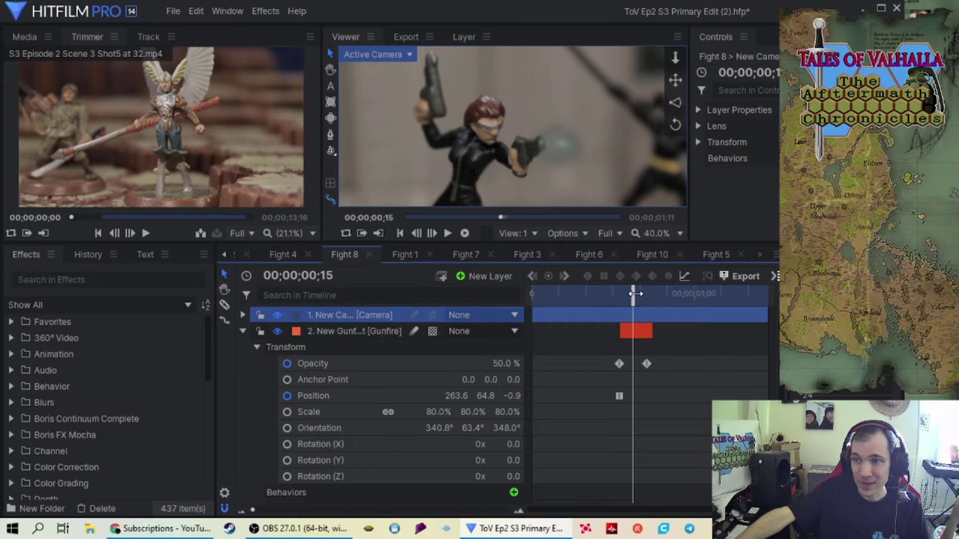
mouse_move(634, 294)
mouse_down()
mouse_move(618, 295)
mouse_move(627, 295)
mouse_up()
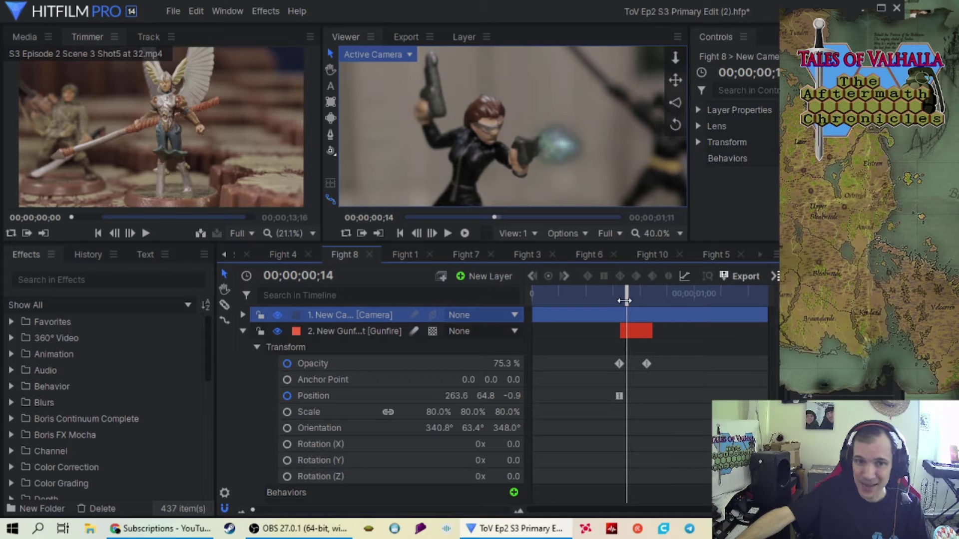
mouse_move(628, 294)
mouse_down()
mouse_move(618, 296)
mouse_move(627, 301)
mouse_up()
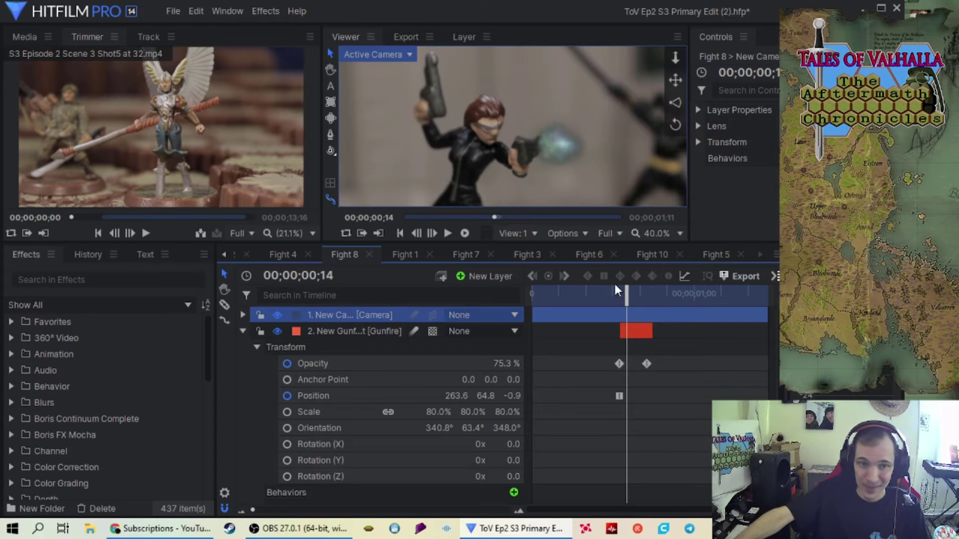
mouse_move(626, 293)
mouse_down()
mouse_move(646, 295)
mouse_move(620, 299)
mouse_up()
scroll(562, 131, down, 2)
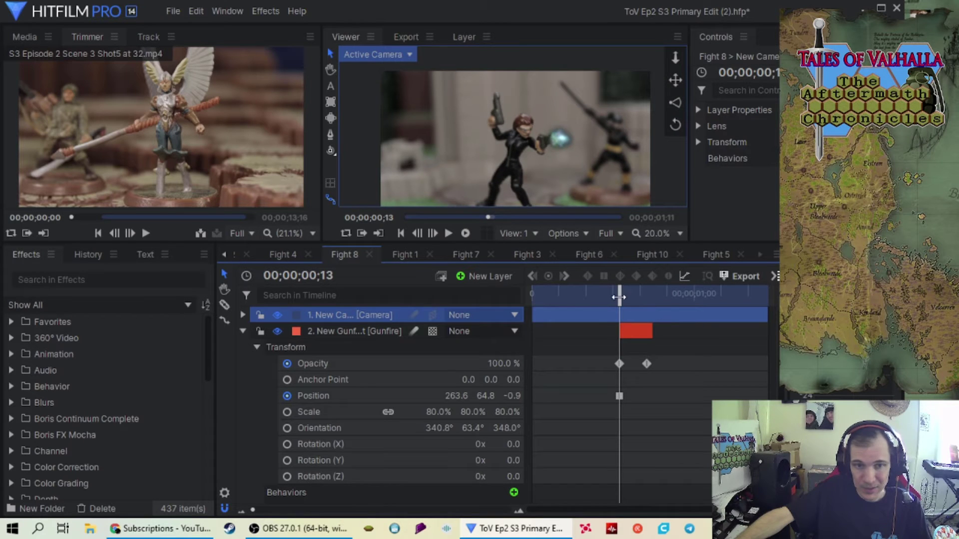
mouse_move(619, 295)
mouse_down()
mouse_move(681, 302)
mouse_move(619, 299)
mouse_up()
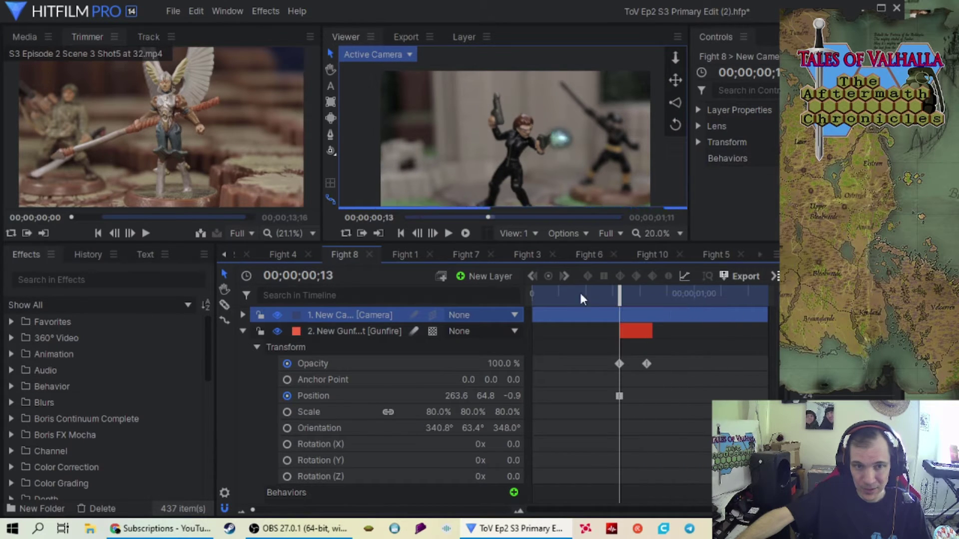
click(448, 235)
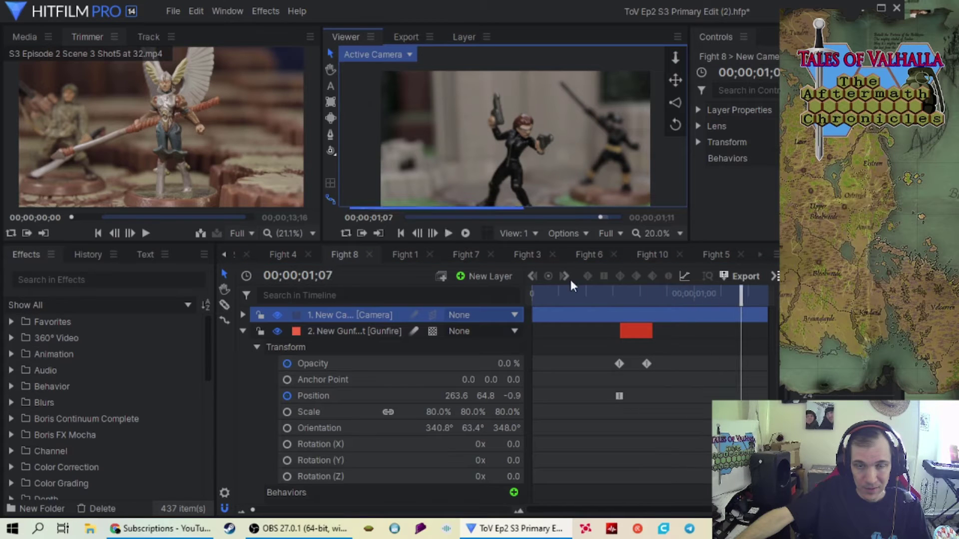
Step: Play the shot to its end, return to frame 14 to check the flash, and collapse the topmost gunfire layer's properties
click(447, 233)
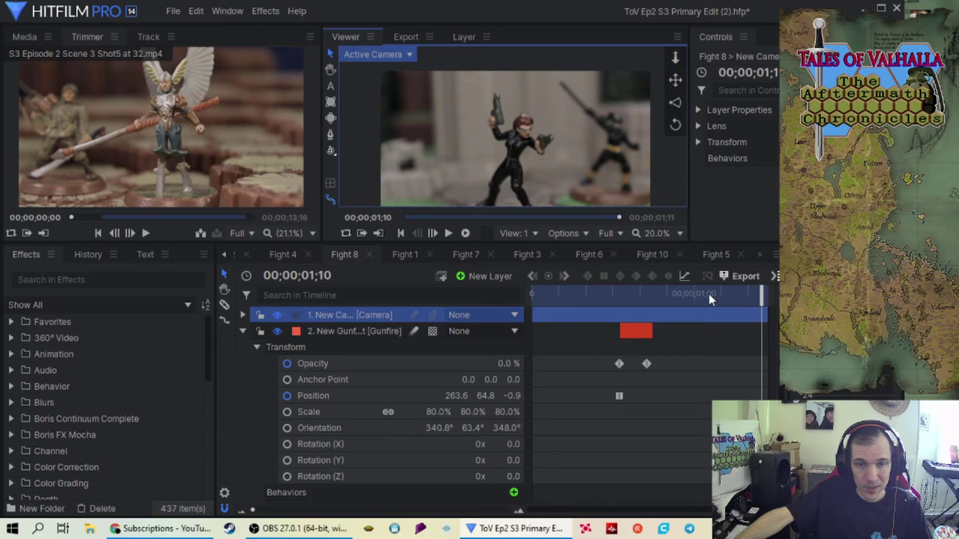
drag(771, 302, 627, 301)
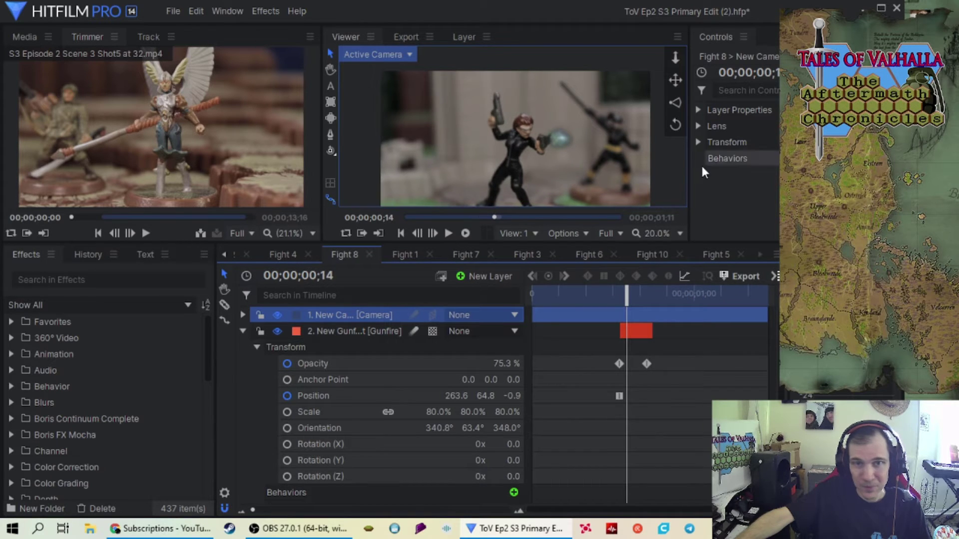
click(372, 334)
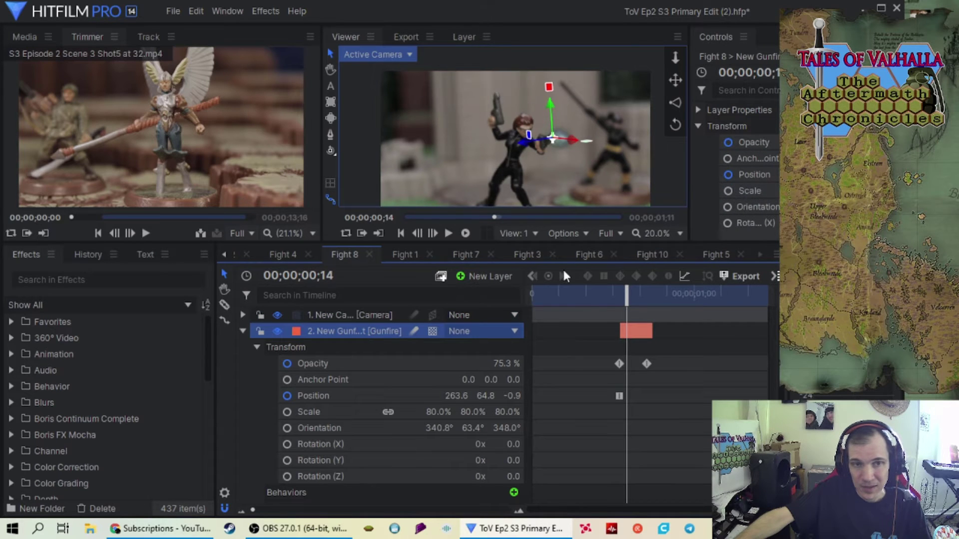
click(243, 331)
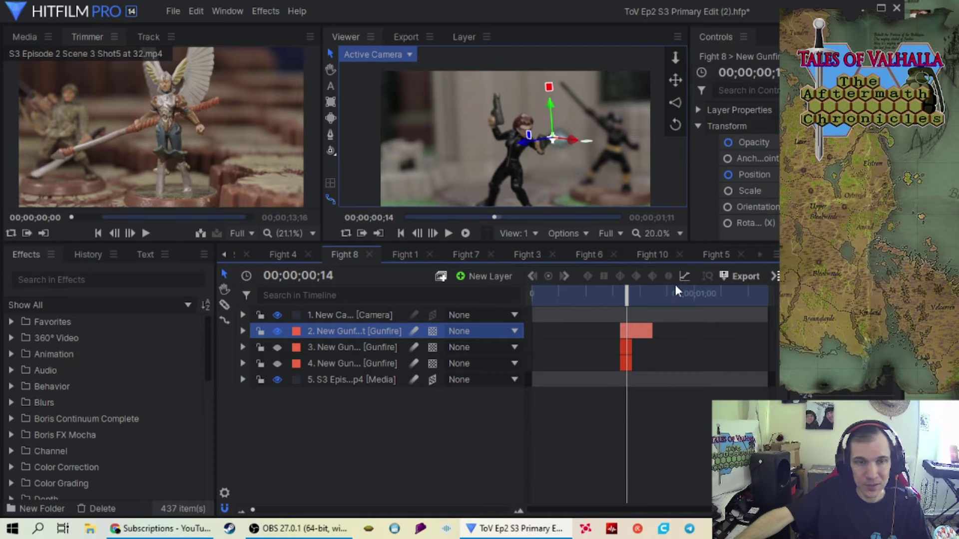
Step: Show the second gunfire layer and move it across the frame to just below the figure's pistol
click(343, 349)
click(275, 348)
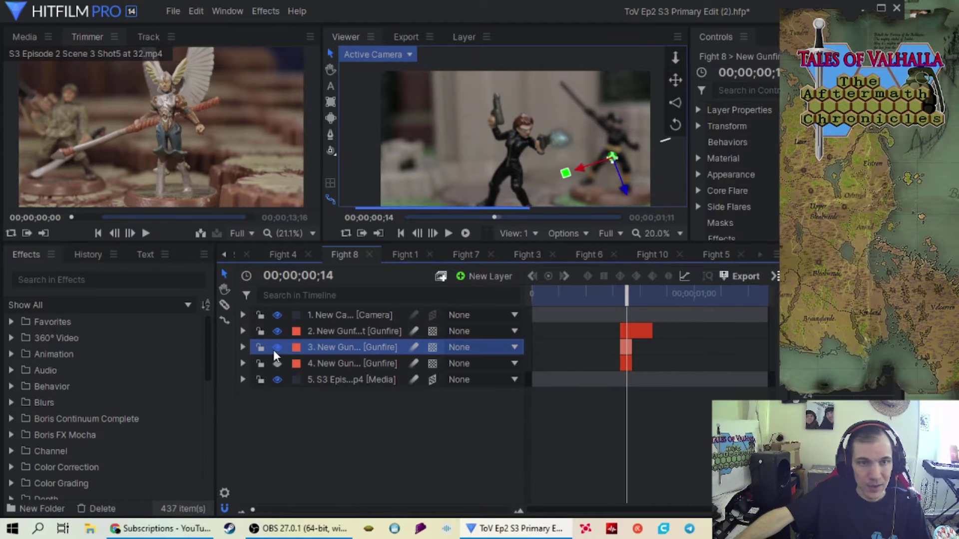
scroll(551, 160, up, 2)
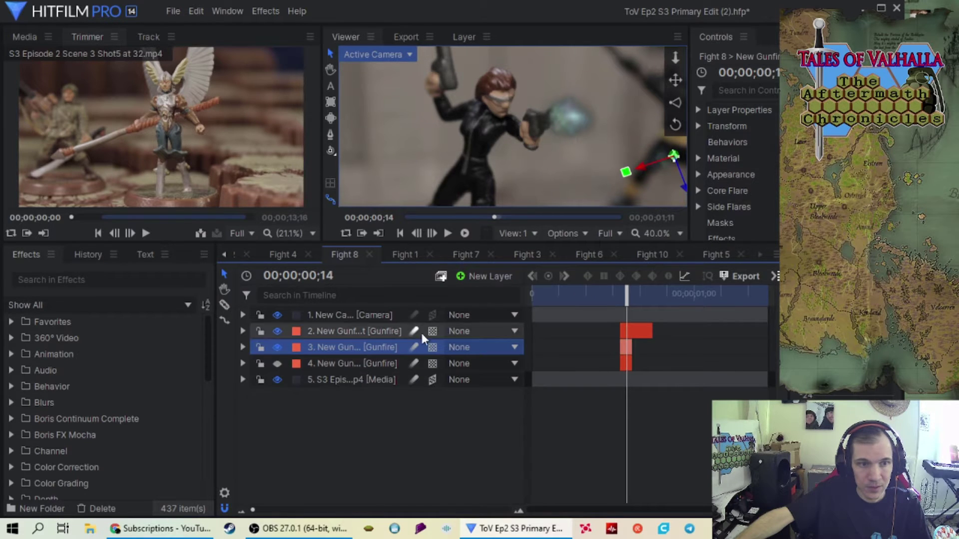
drag(671, 169, 544, 165)
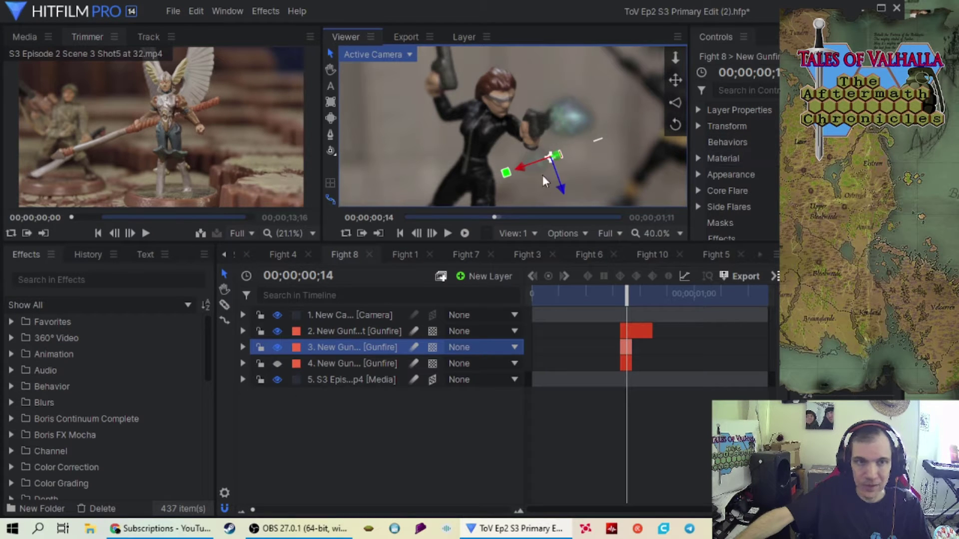
Step: Expand the second gunfire layer's transform properties and raise the layer to the pistol, checking the flash at frame 15
click(699, 108)
click(699, 107)
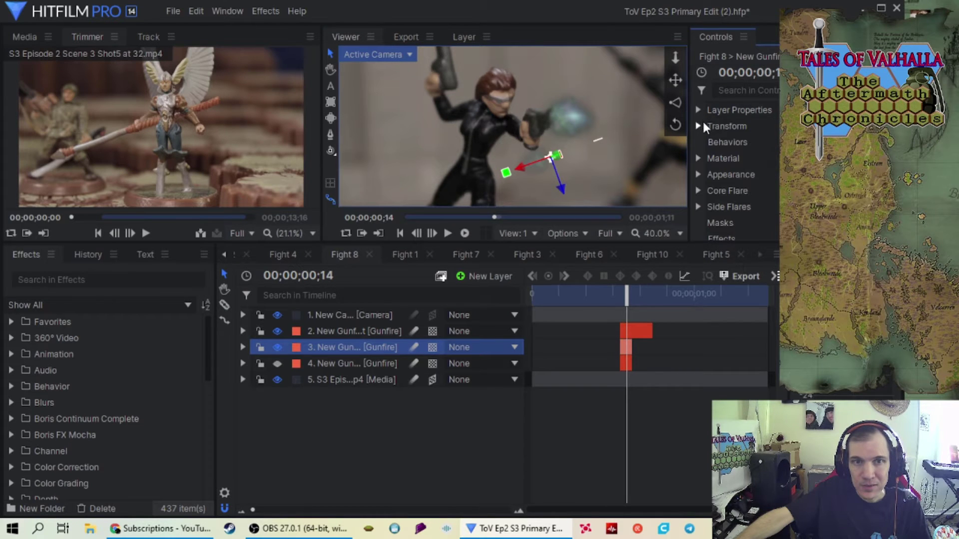
click(698, 127)
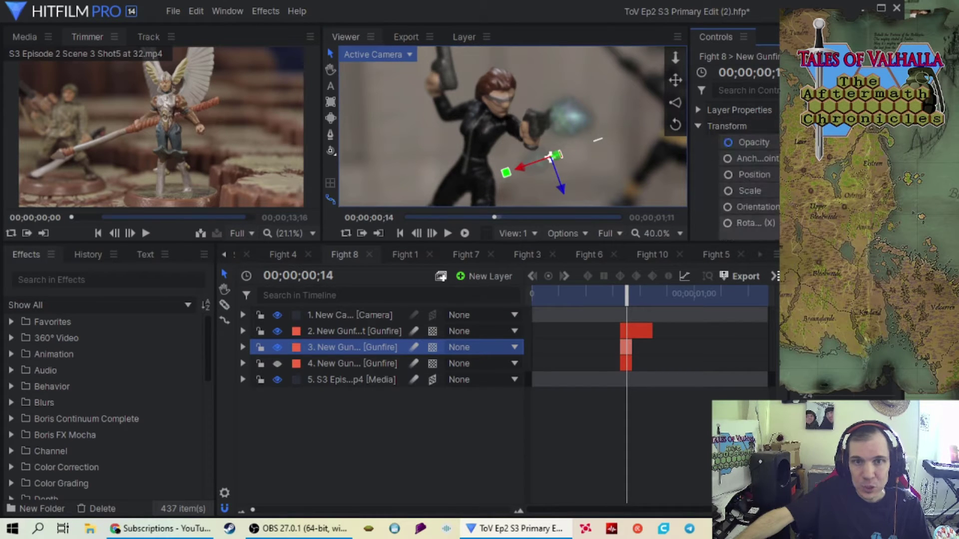
click(551, 158)
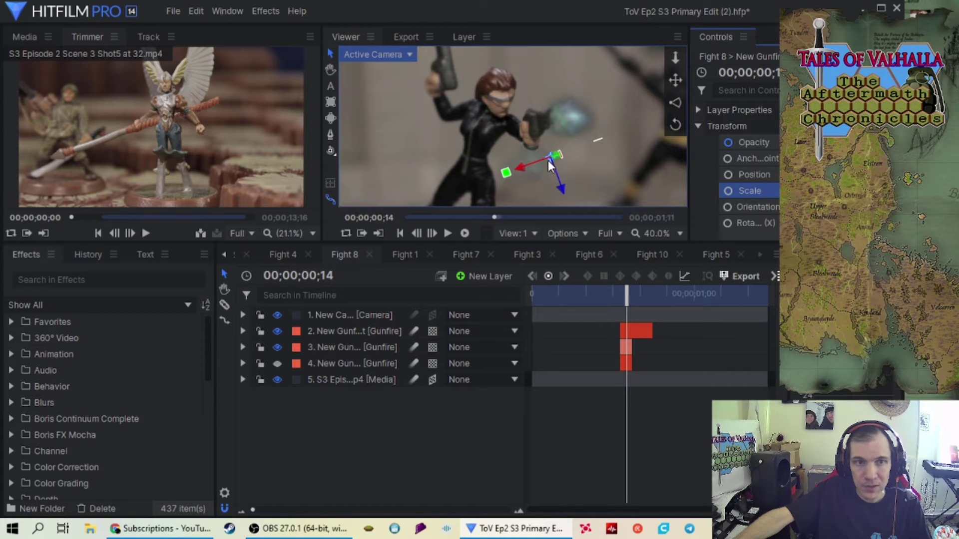
drag(564, 187, 520, 134)
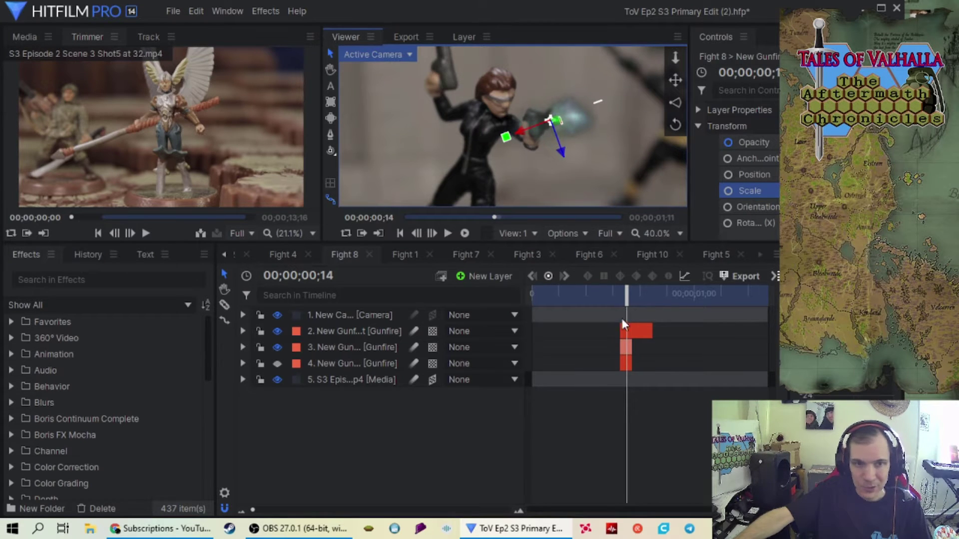
mouse_move(624, 296)
mouse_down()
mouse_move(561, 297)
mouse_move(652, 297)
mouse_move(580, 298)
mouse_move(633, 298)
mouse_up()
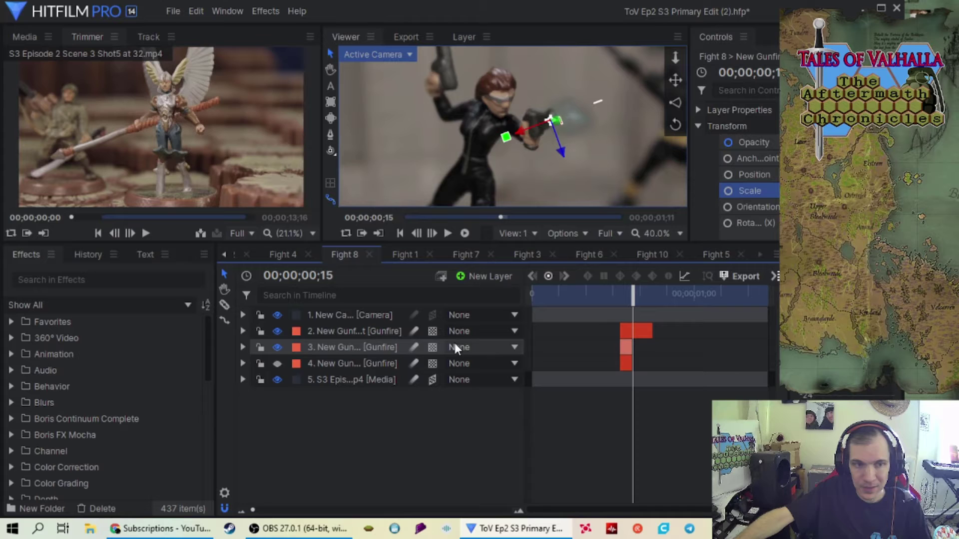
Step: Show the third gunfire layer and, at frame 13, move it across to the figure's waist
click(278, 364)
click(620, 295)
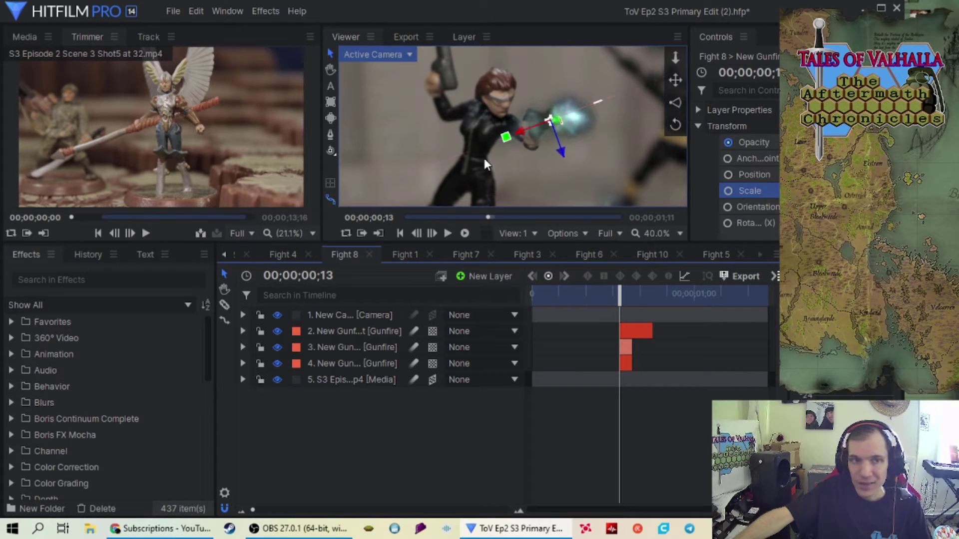
click(328, 361)
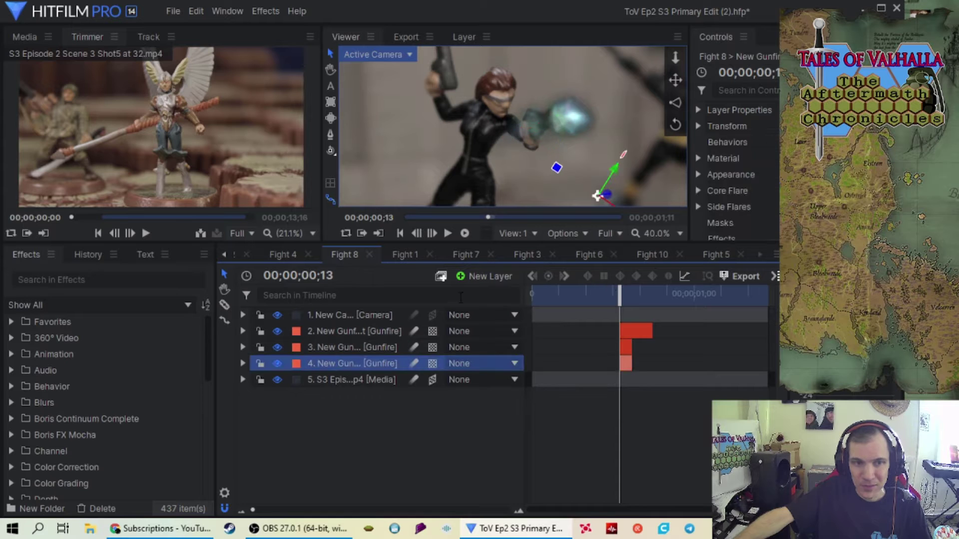
click(699, 125)
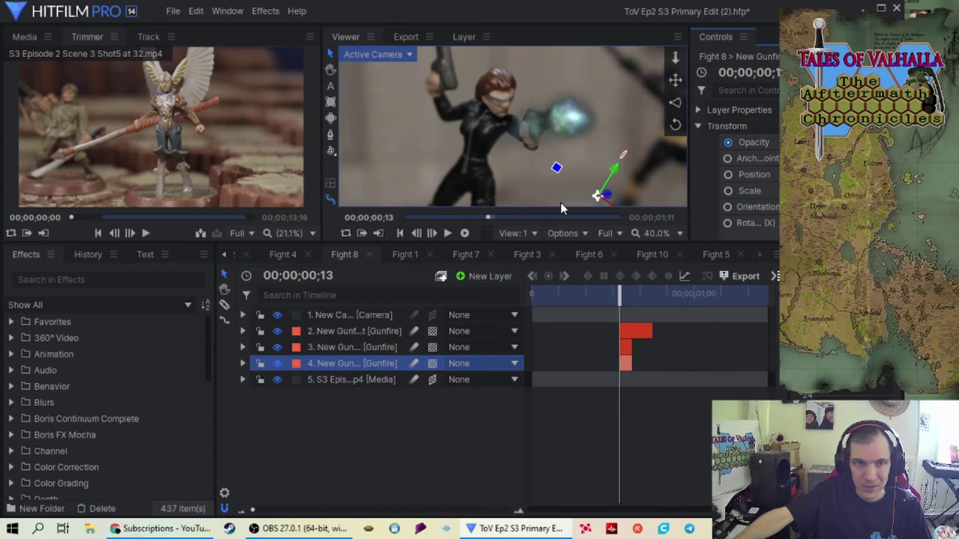
drag(602, 196, 466, 169)
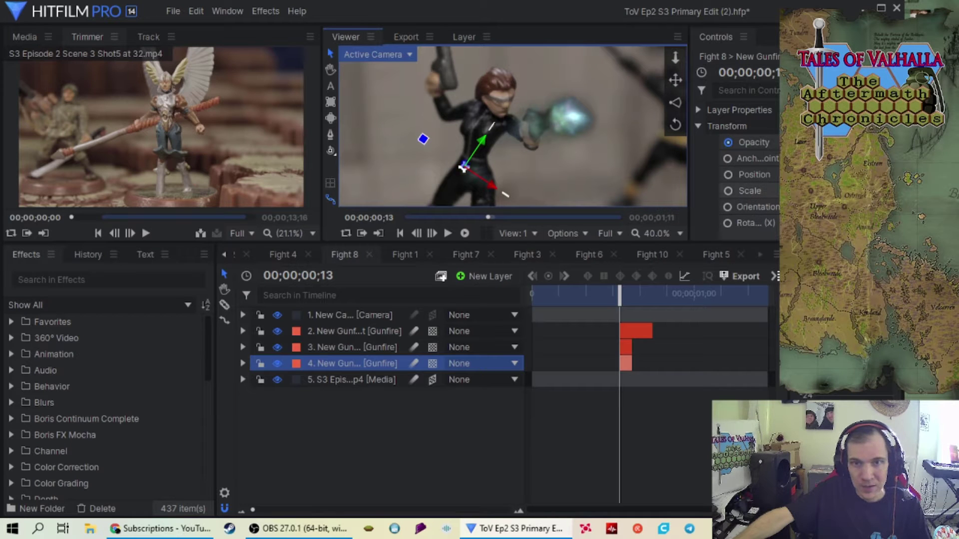
click(749, 190)
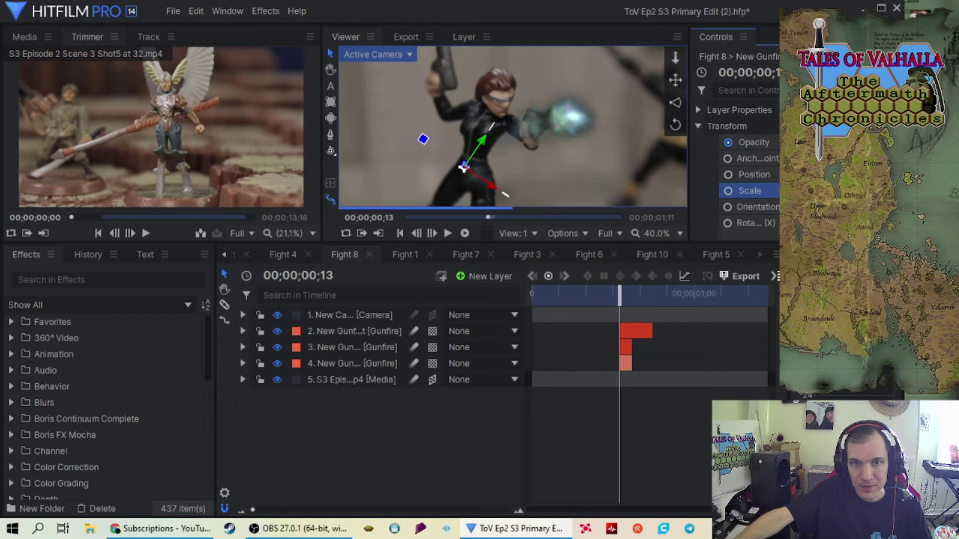
click(466, 168)
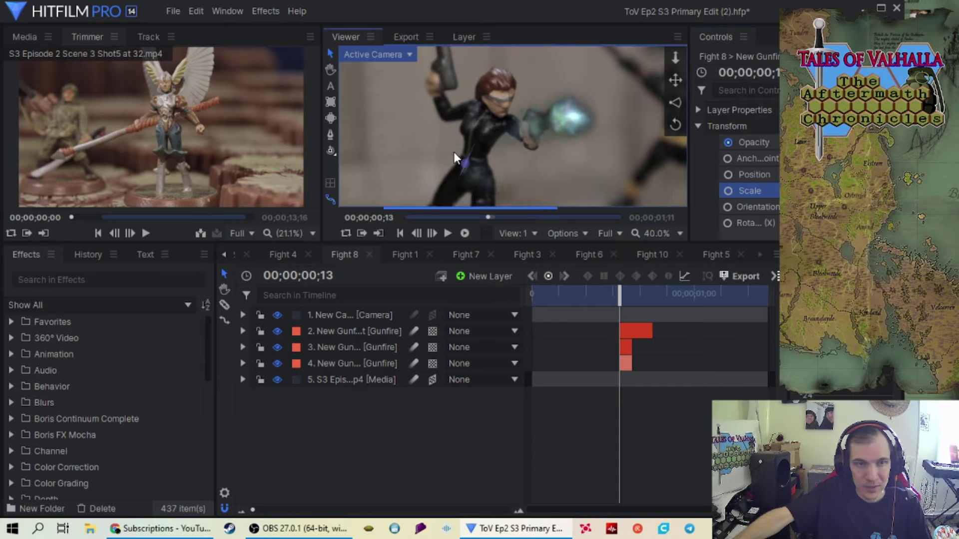
click(196, 12)
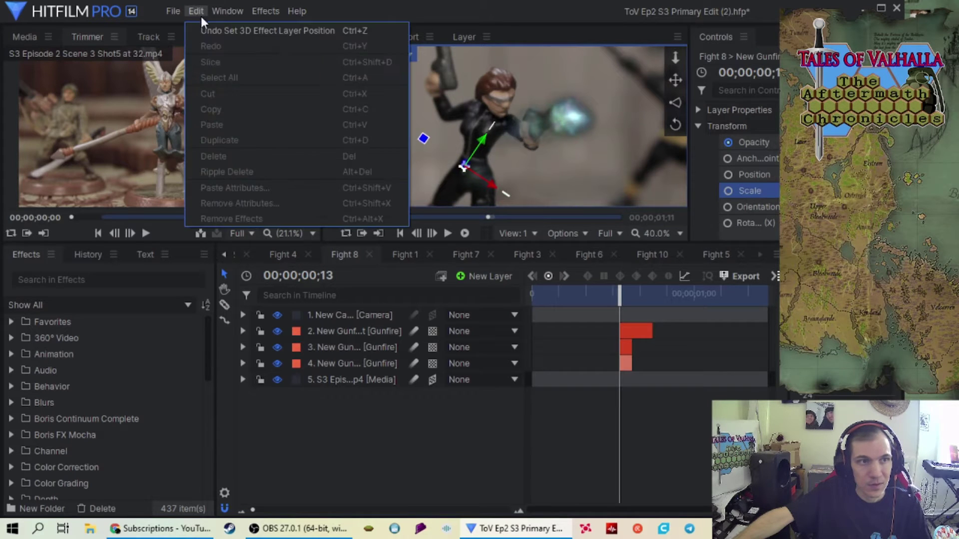
click(207, 31)
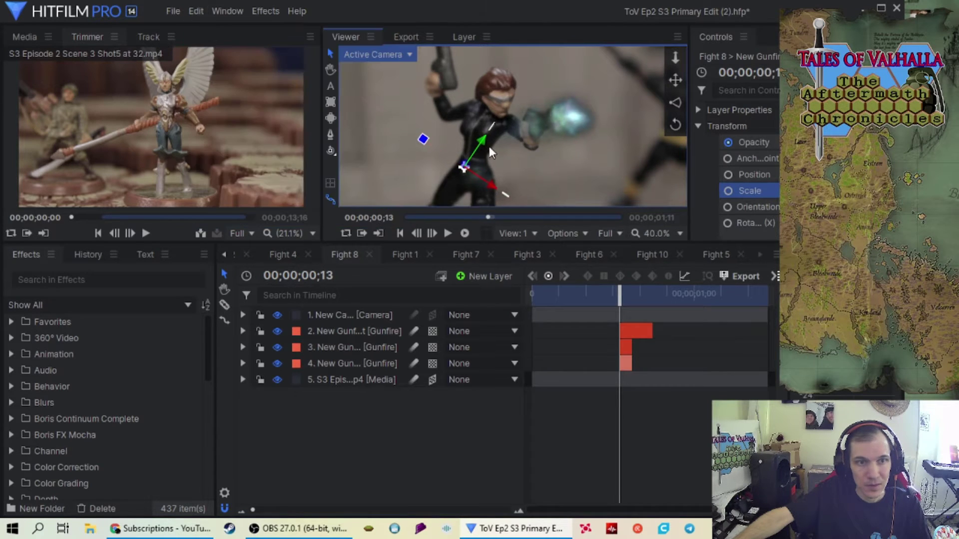
Step: Rotate the third gunfire layer to tilt along the outstretched arm and raise it to the figure's chest
drag(487, 137, 495, 131)
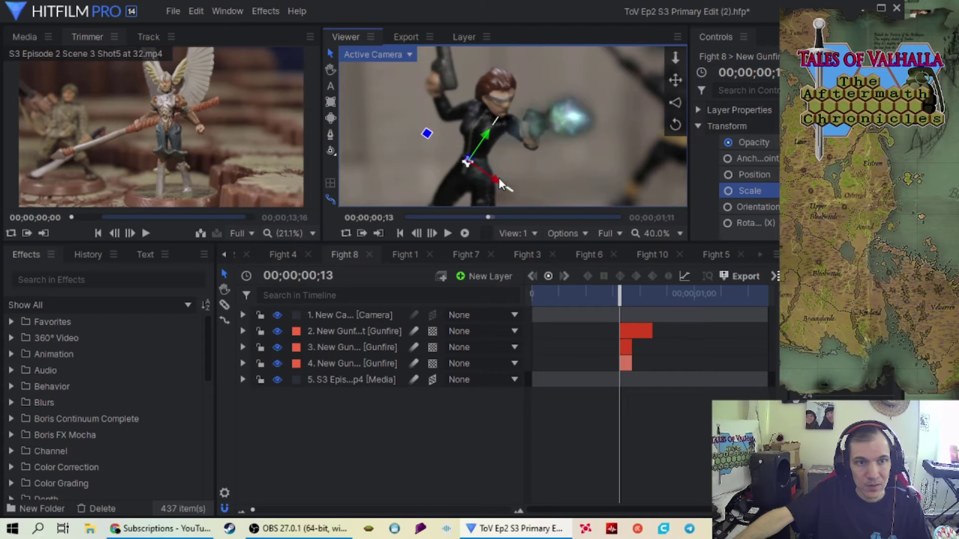
click(426, 132)
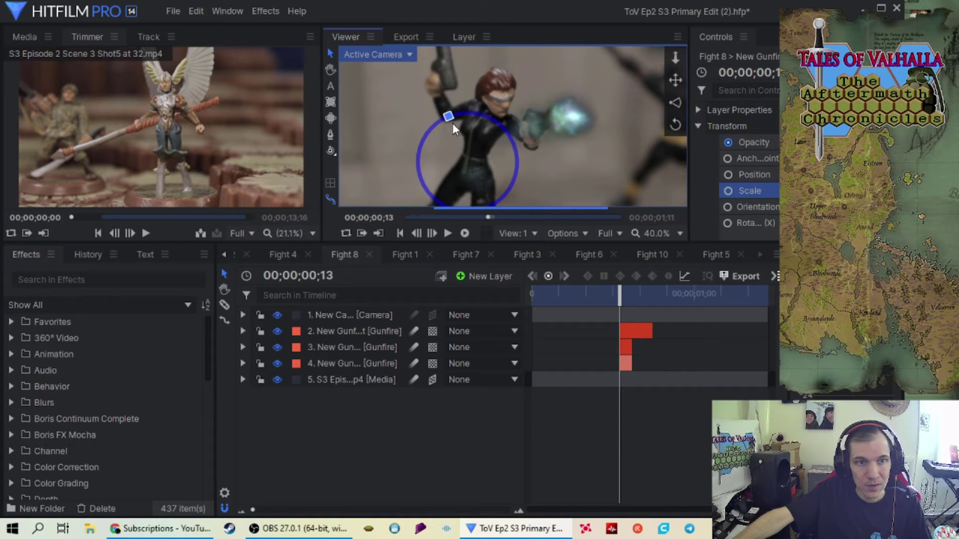
mouse_move(453, 123)
mouse_down()
mouse_move(445, 126)
mouse_move(466, 125)
mouse_move(455, 128)
mouse_up()
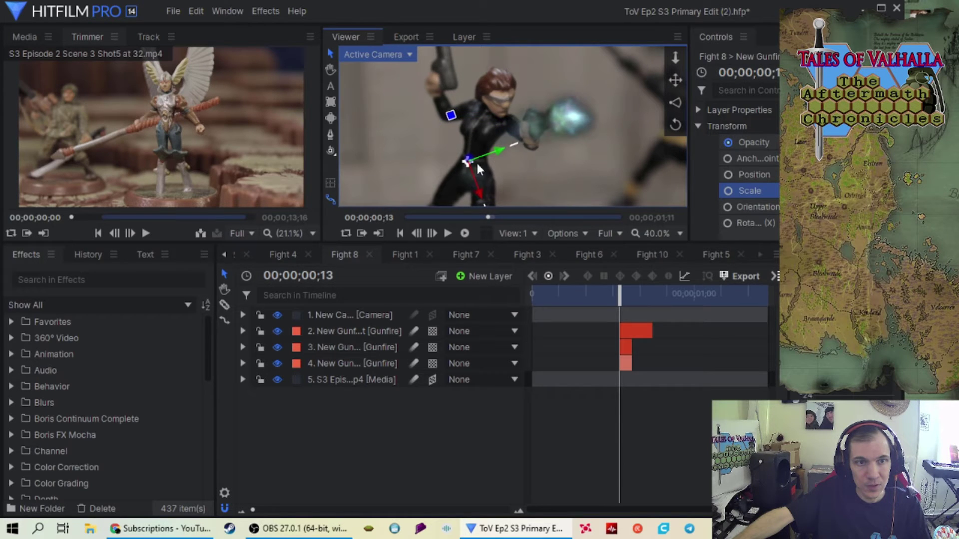
click(469, 167)
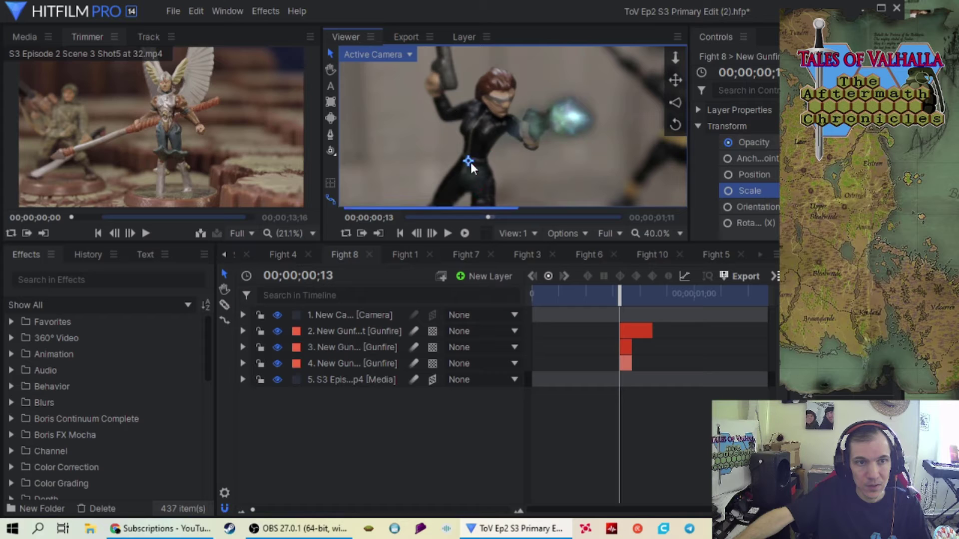
click(472, 137)
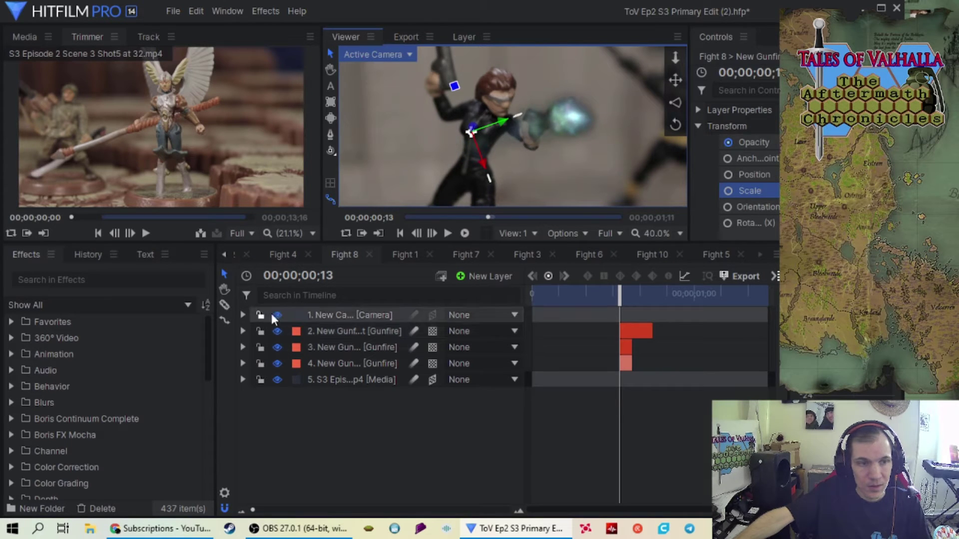
Step: Hide the gunfire handles by selecting the camera layer and play the shot from frame 0 to review the combined flash
scroll(517, 114, down, 2)
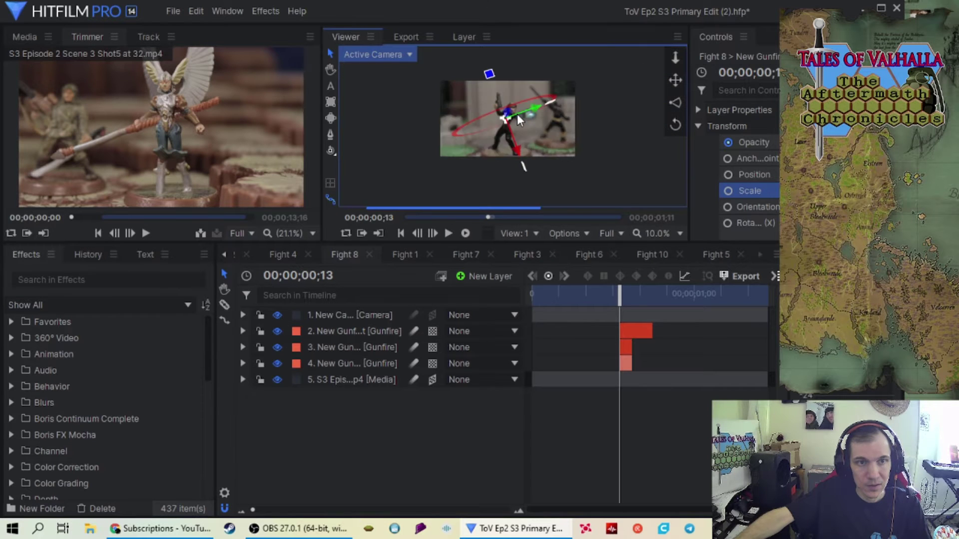
scroll(517, 114, up, 1)
click(318, 313)
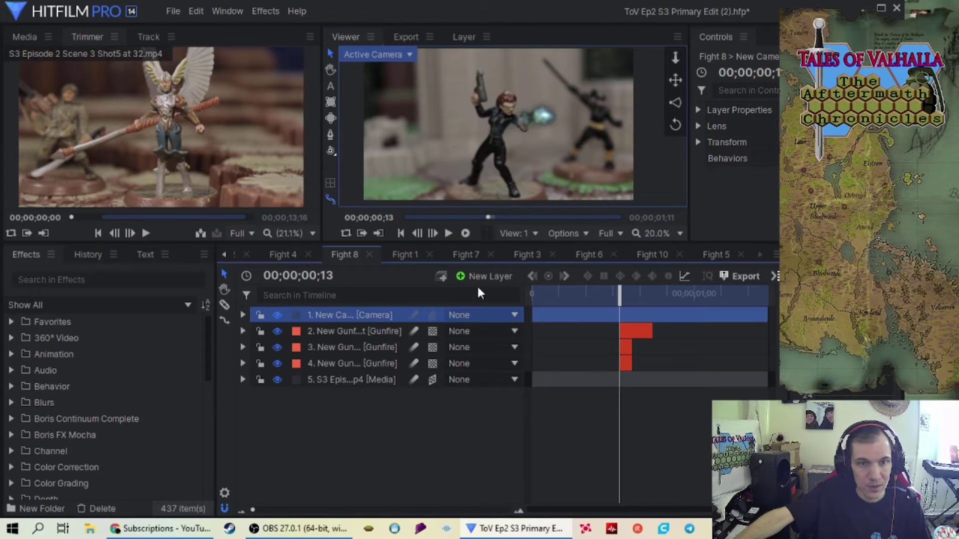
drag(614, 298, 503, 280)
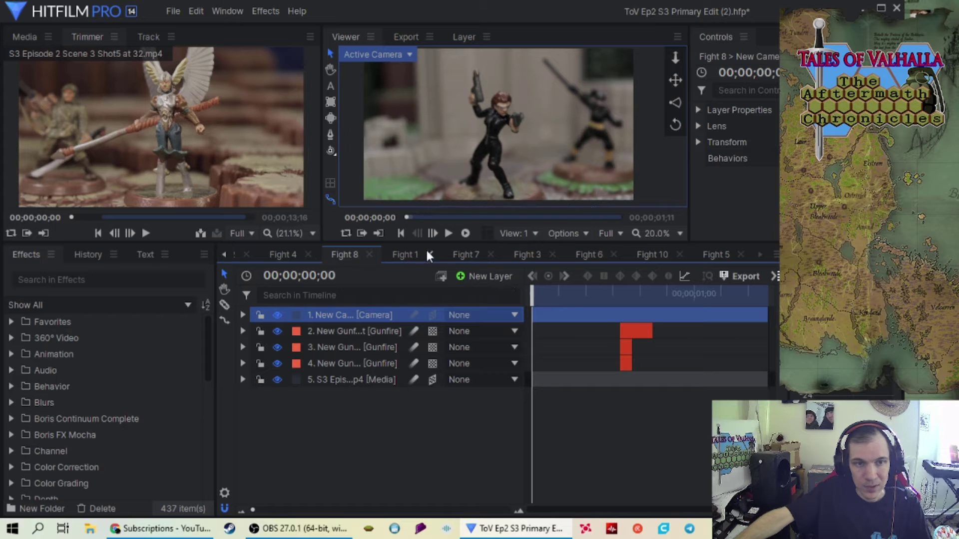
click(467, 234)
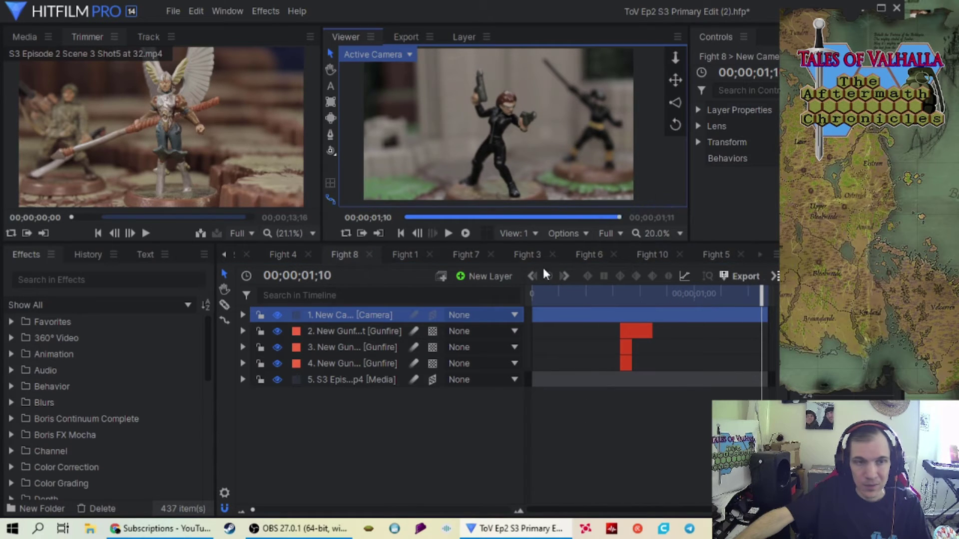
click(448, 235)
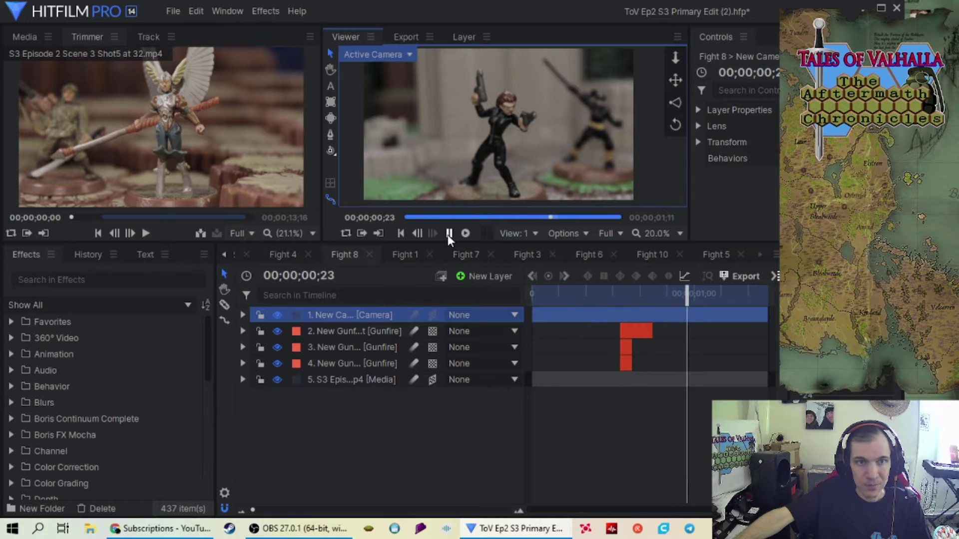
drag(771, 321, 518, 323)
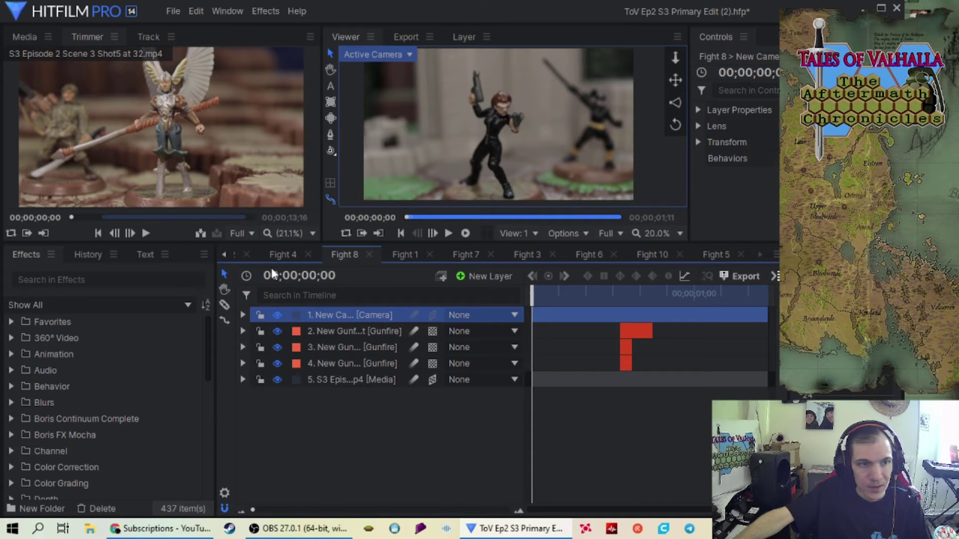
Step: Open the Fight 9 composite shot and scrub from frame 3 to 00;00;01;02 to examine the soldier's muzzle flash
click(223, 255)
click(224, 254)
click(224, 255)
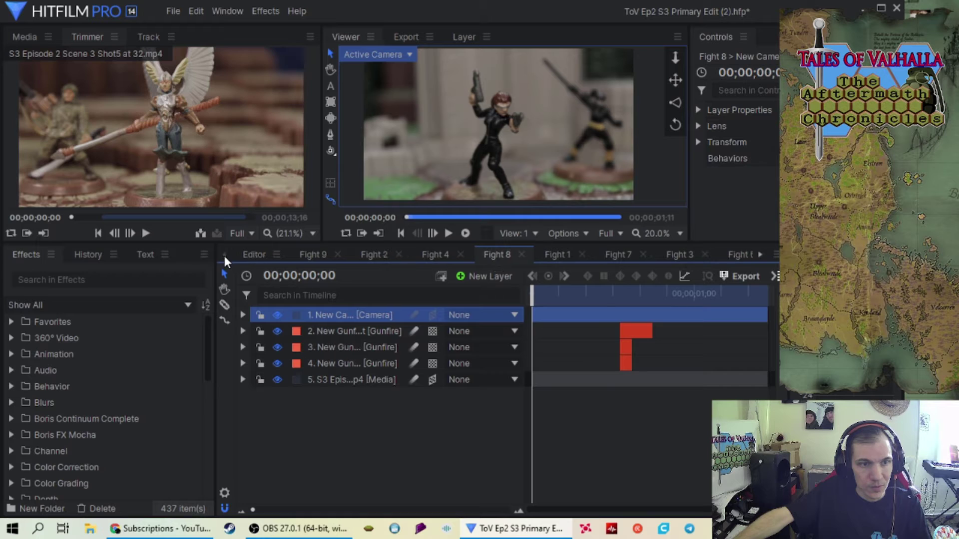
click(316, 253)
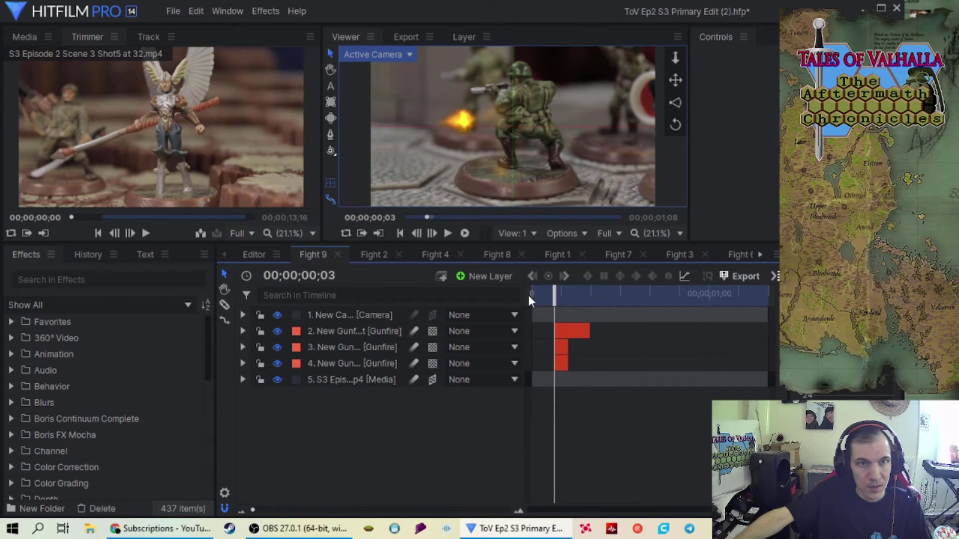
drag(544, 291, 555, 292)
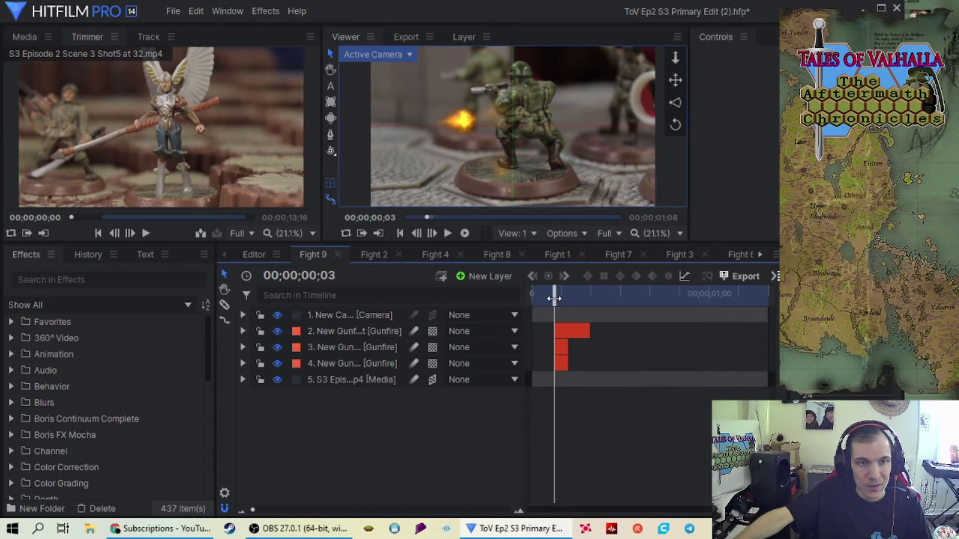
drag(557, 297, 718, 315)
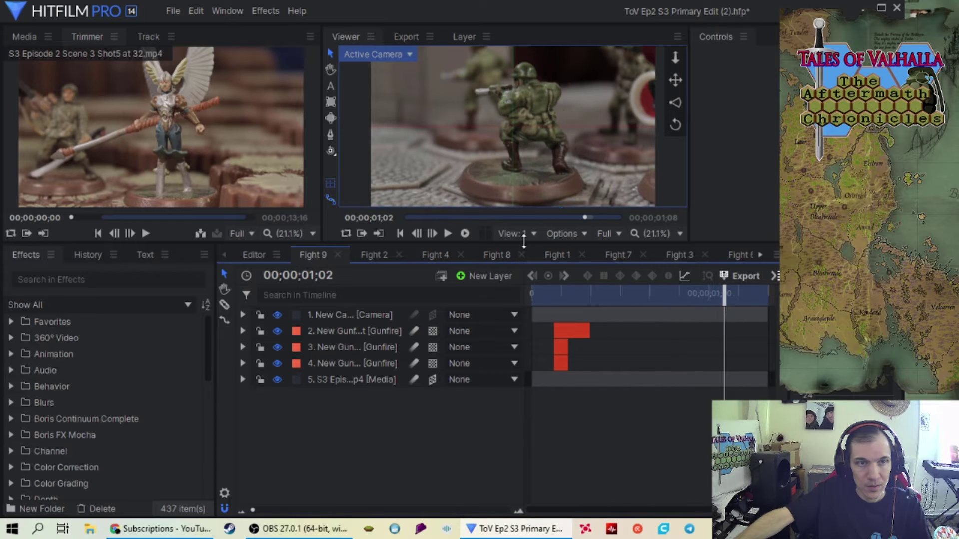
Step: Examine the soldier's rifle movement frame by frame around 00;00;01;02, checking as far as 00;00;01;06, to pick the firing frame
click(432, 234)
click(433, 234)
click(433, 234)
click(433, 233)
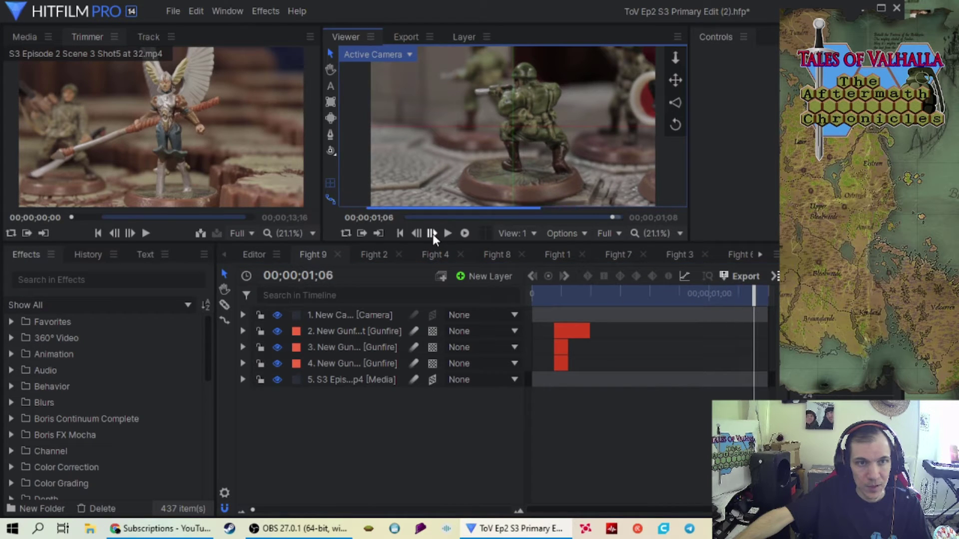
click(415, 232)
click(416, 232)
click(415, 232)
click(416, 232)
click(415, 232)
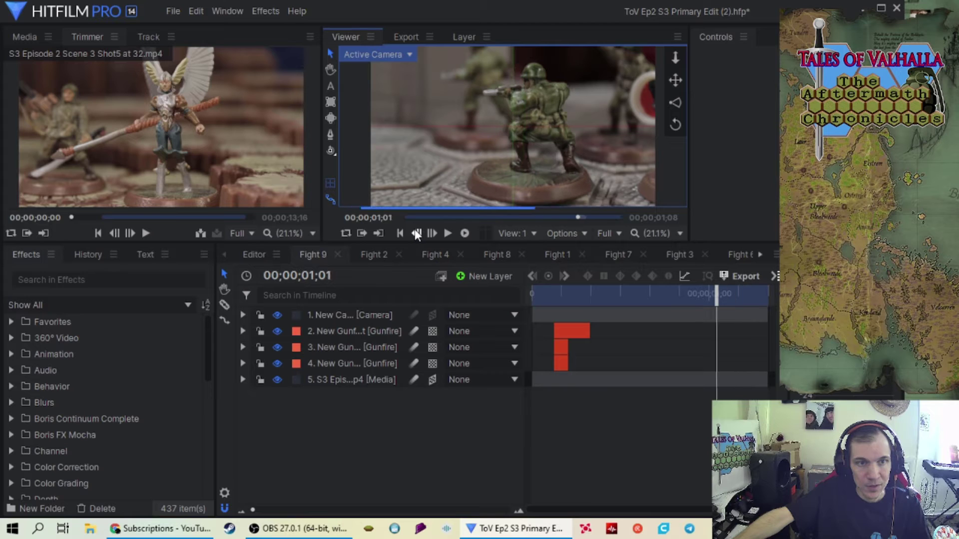
click(416, 232)
click(415, 232)
click(432, 233)
click(432, 234)
click(433, 233)
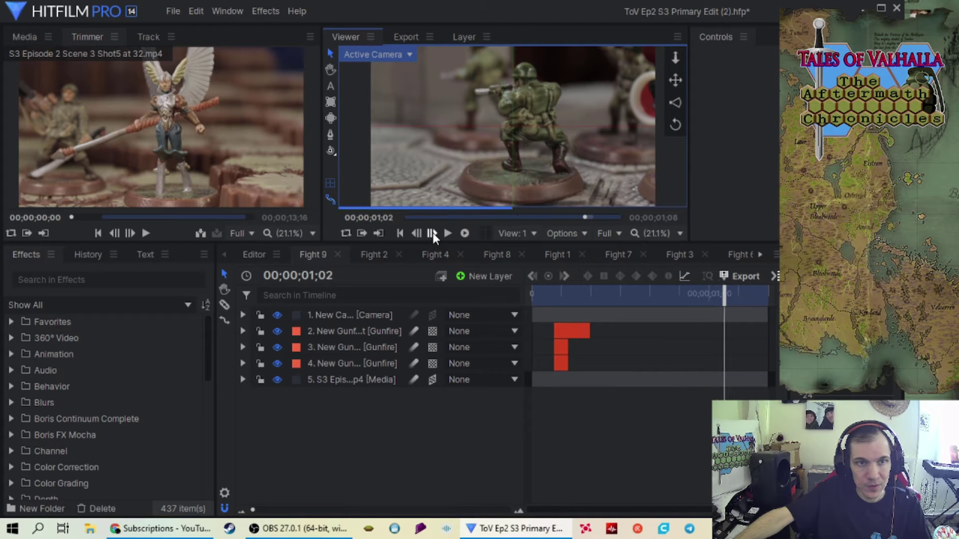
click(432, 233)
Step: Return to the start of the Fight 9 shot and examine its opening frames one by one up to frame 6
click(409, 232)
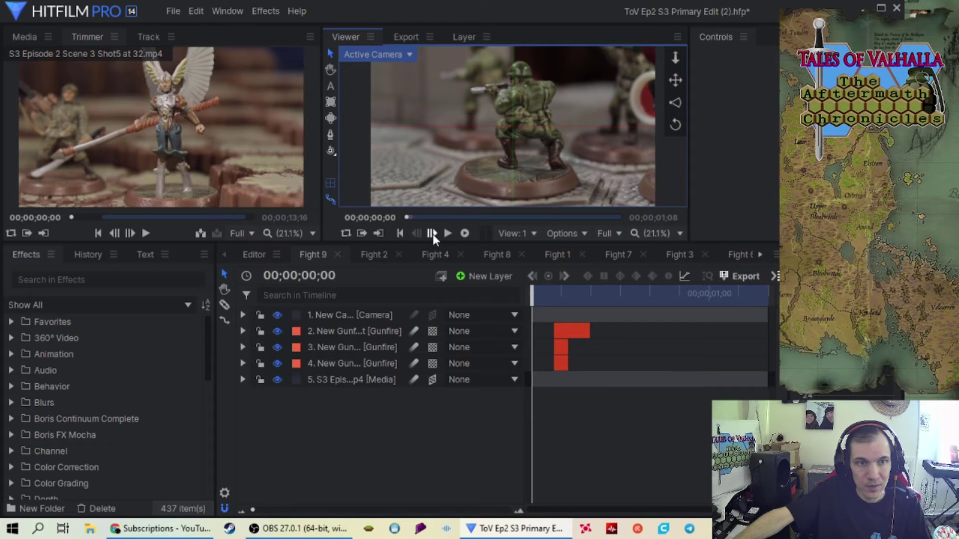
click(432, 234)
click(432, 234)
click(433, 233)
click(432, 233)
click(433, 233)
click(433, 233)
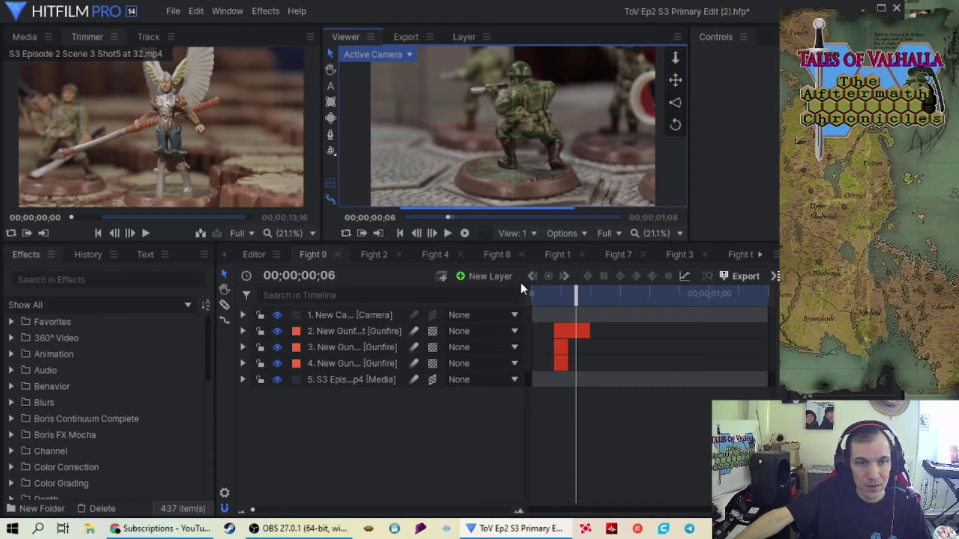
Step: Recheck the recoil frame by frame from frame 22 and park the playhead on the firing frame, 00;00;01;02
drag(574, 293, 694, 294)
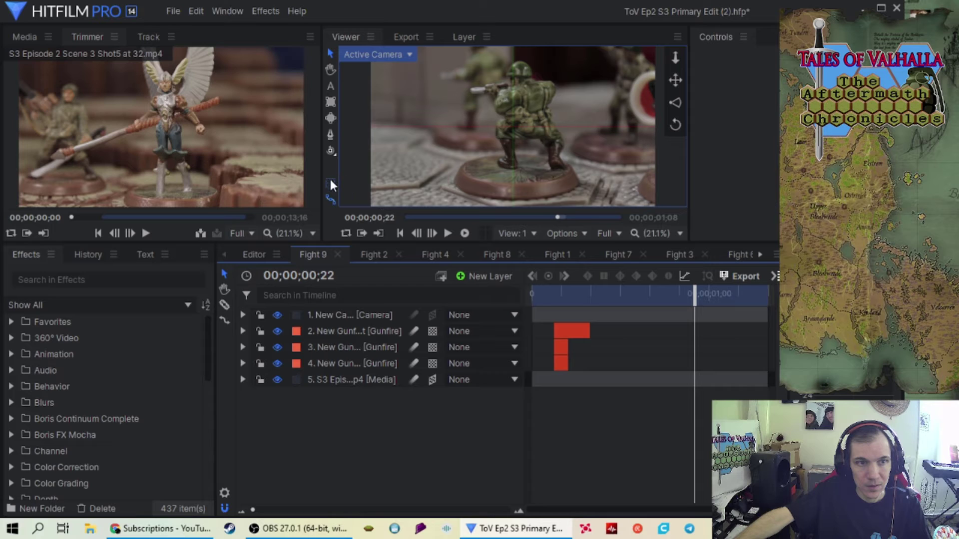
click(432, 234)
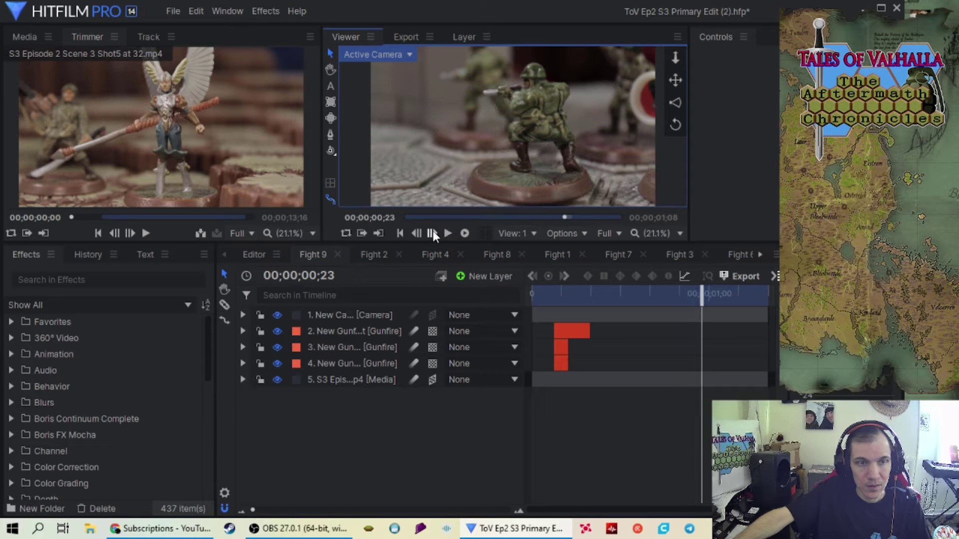
click(432, 234)
click(433, 234)
click(433, 234)
click(433, 234)
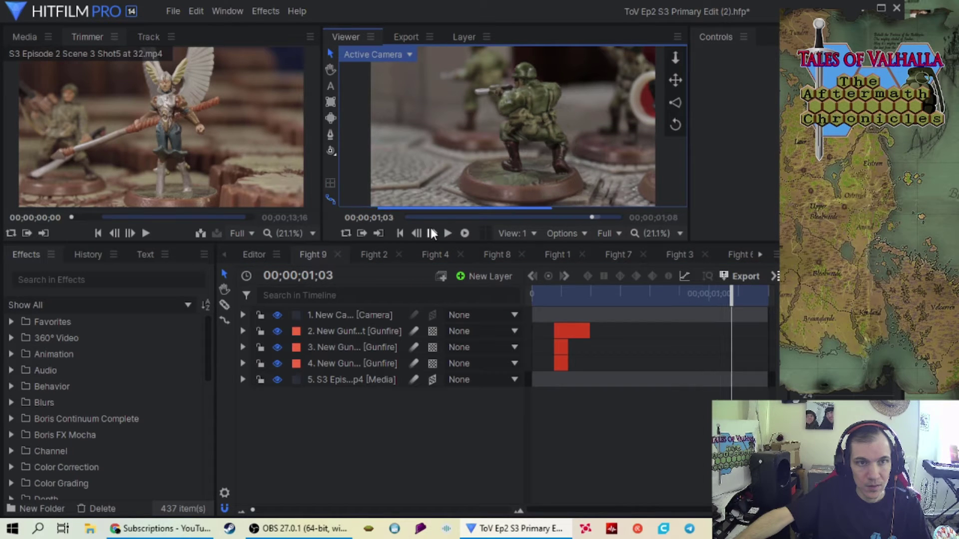
click(431, 233)
click(416, 233)
click(417, 233)
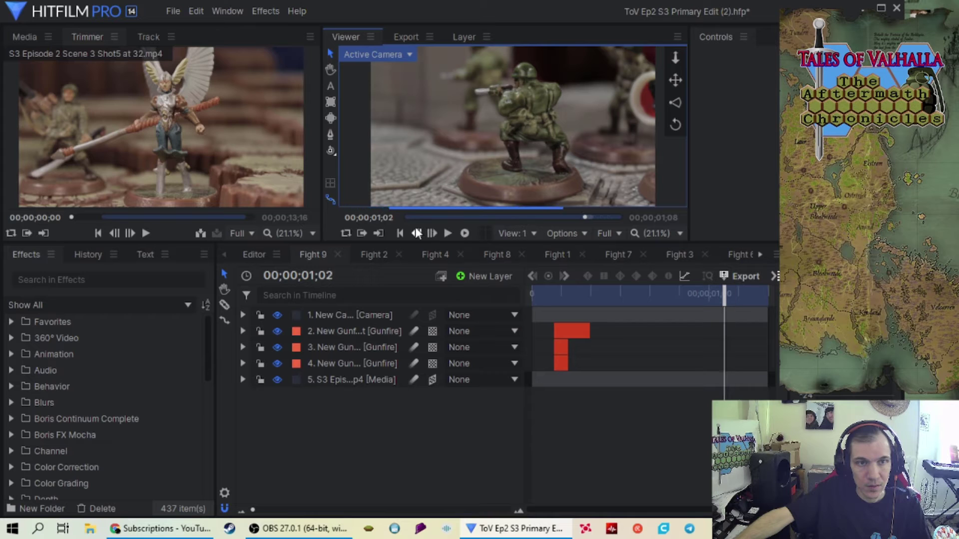
click(416, 232)
click(433, 233)
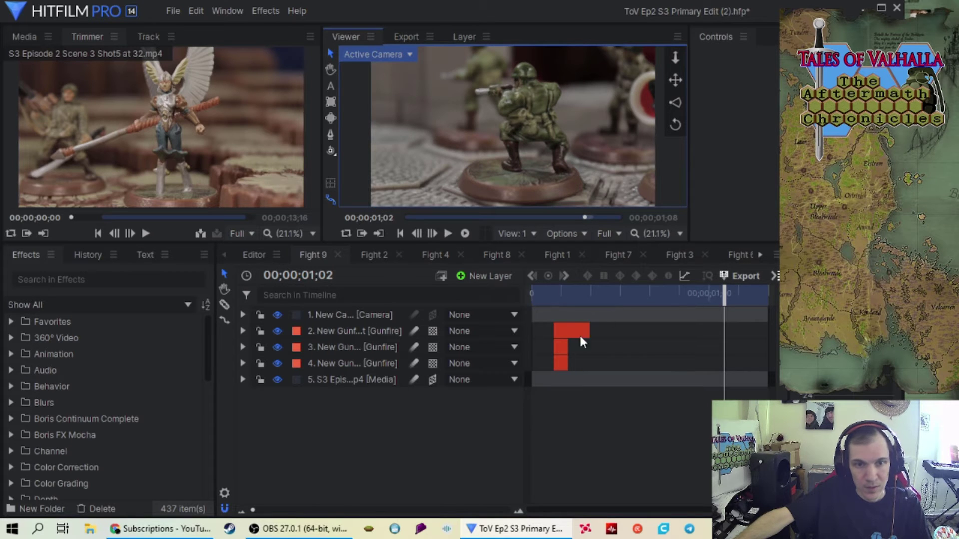
Step: Shift the topmost gunfire layer to start at 00;00;01;02 and place its flash at the tip of the crouching soldier's rifle
drag(572, 332, 739, 333)
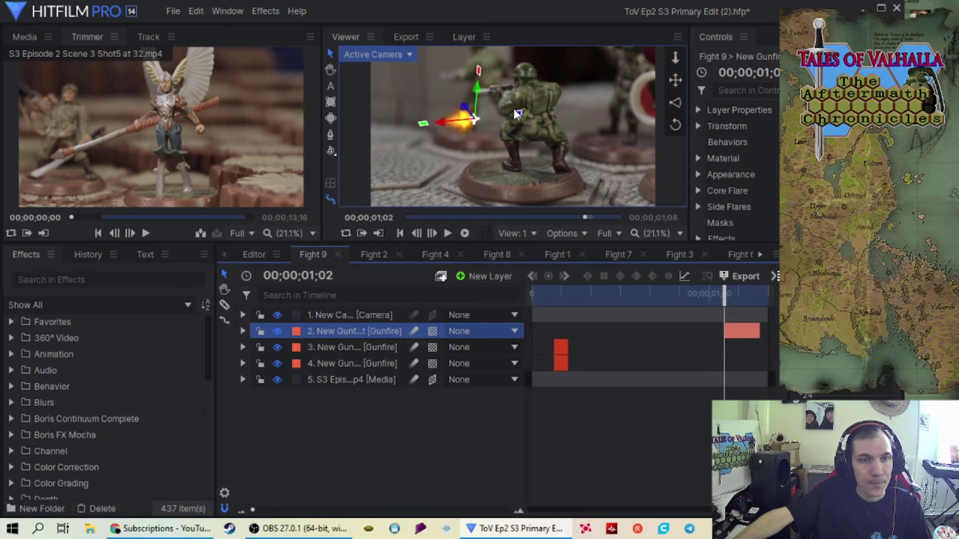
scroll(594, 128, up, 4)
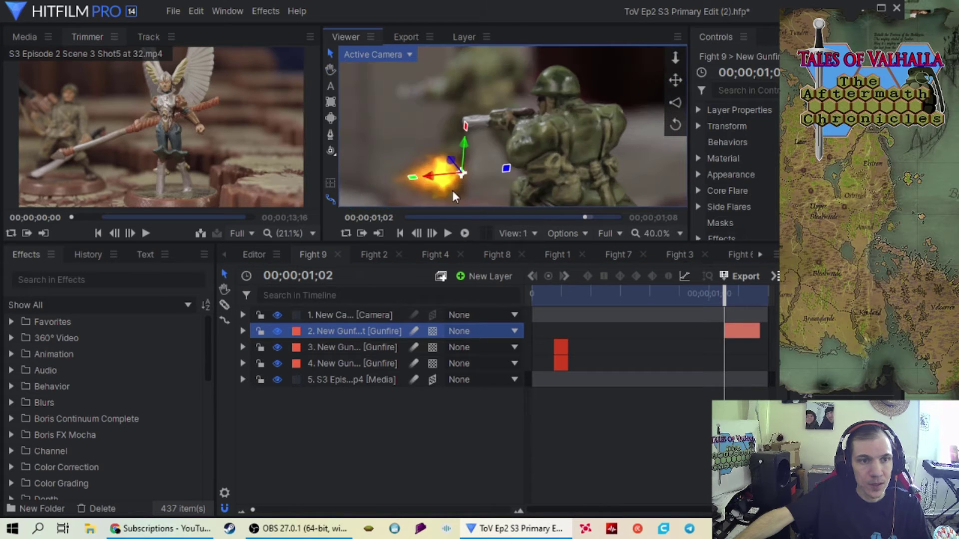
drag(462, 178, 465, 127)
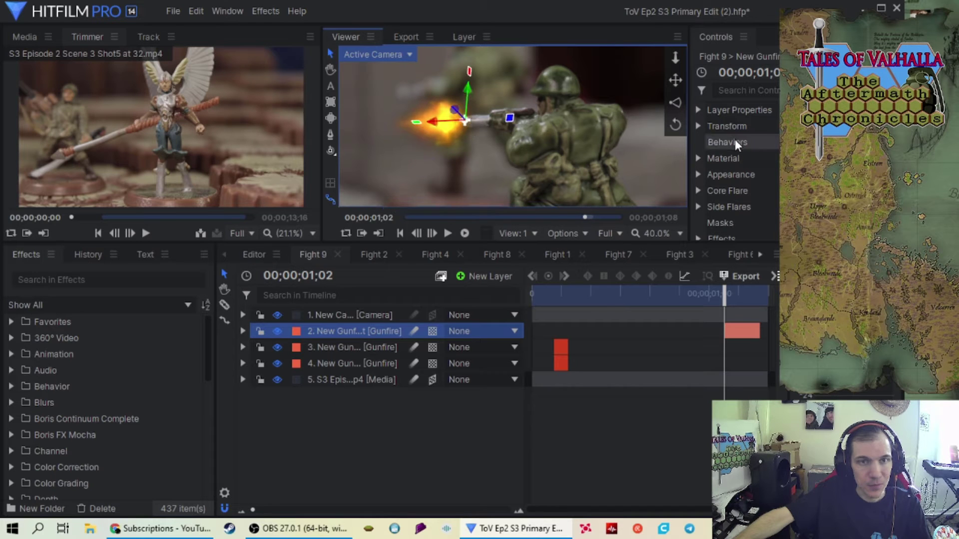
Step: Scale down the topmost gunfire flash and rotate it slightly to line up with the rifle barrel
click(700, 127)
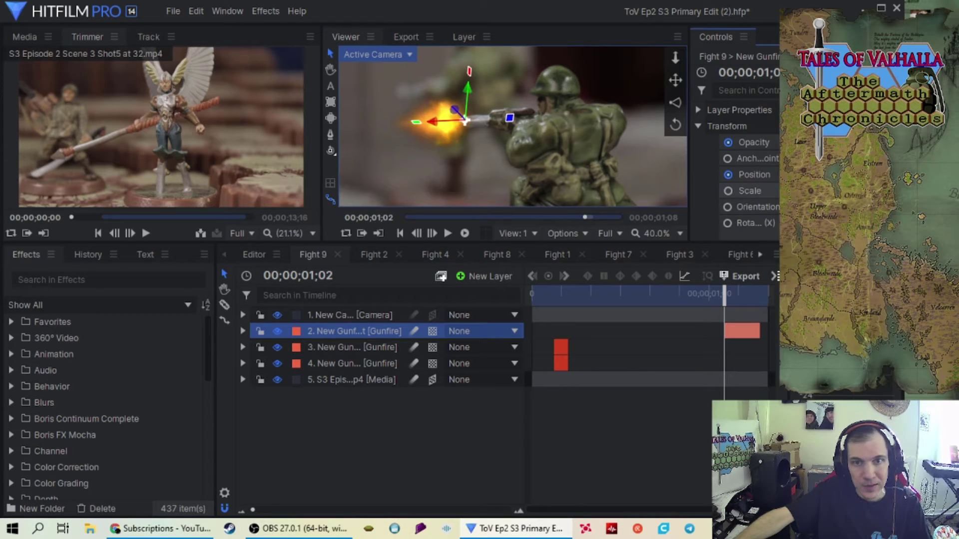
click(749, 191)
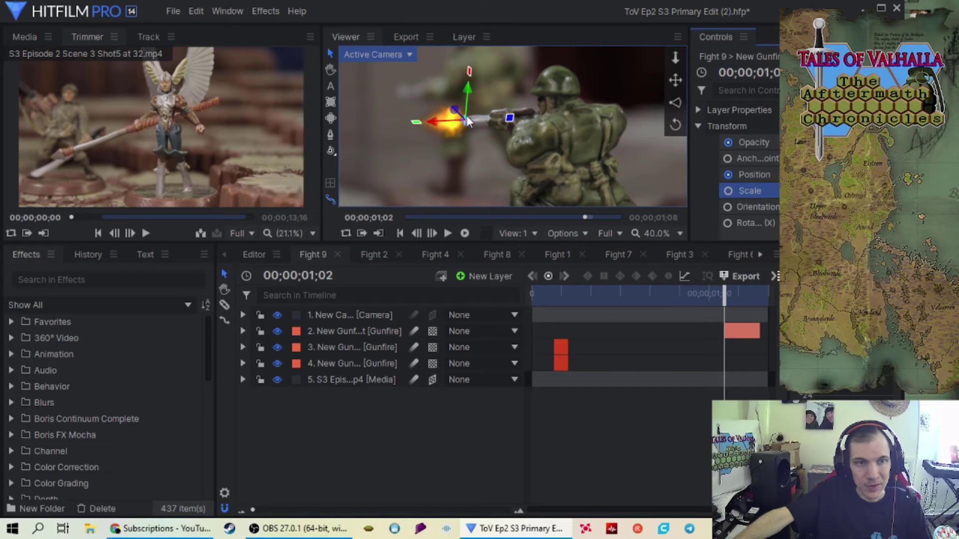
click(415, 126)
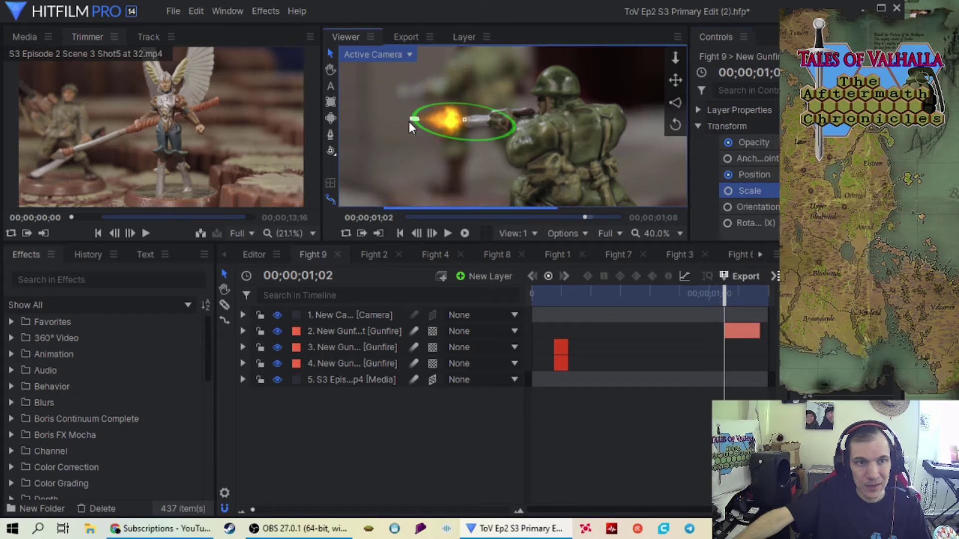
click(413, 121)
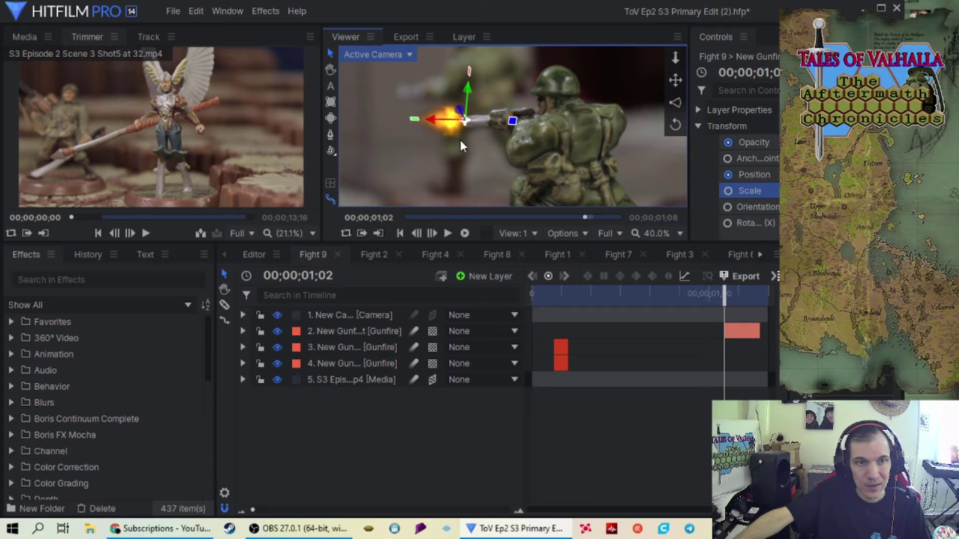
click(513, 116)
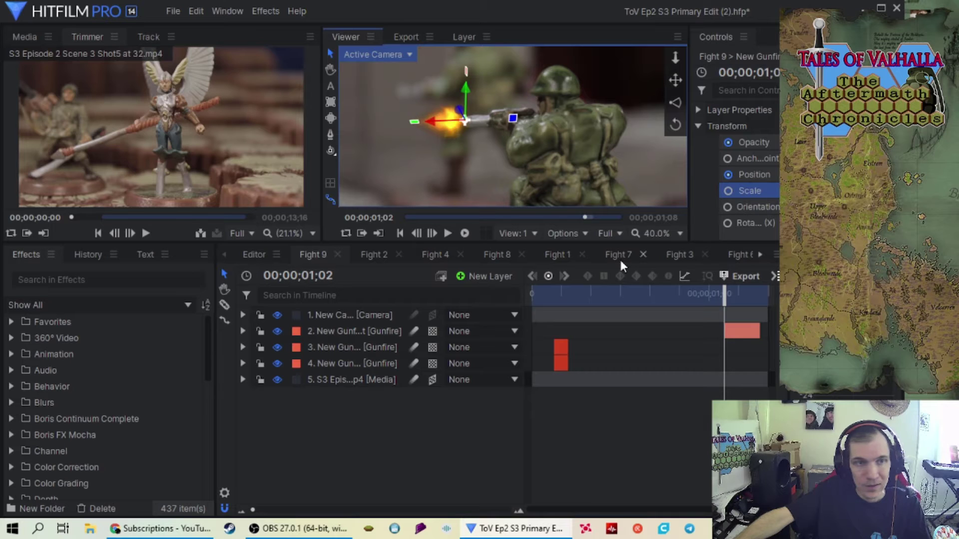
Step: Hide the flash's handles by selecting the camera layer and play the shot from frame 22 to review the muzzle flash
scroll(516, 162, down, 2)
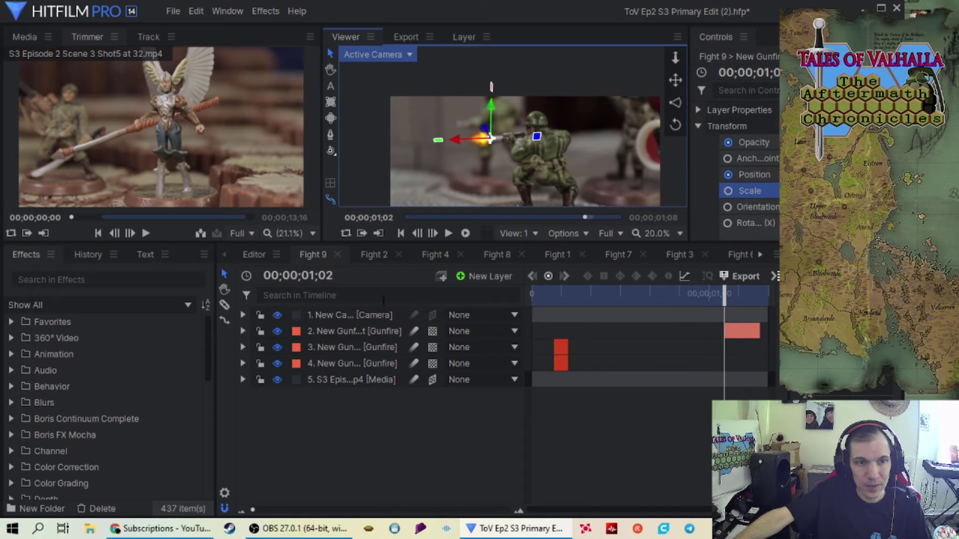
click(349, 318)
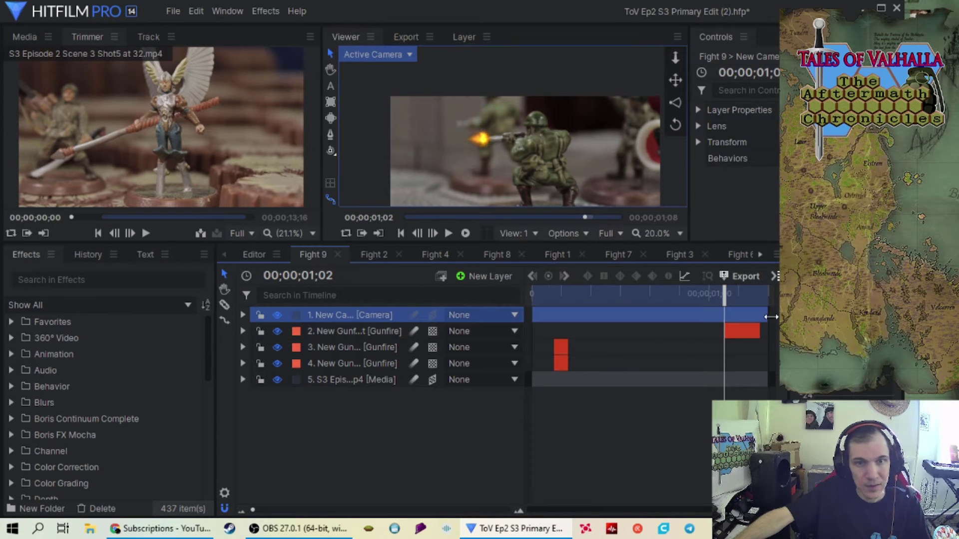
key(space)
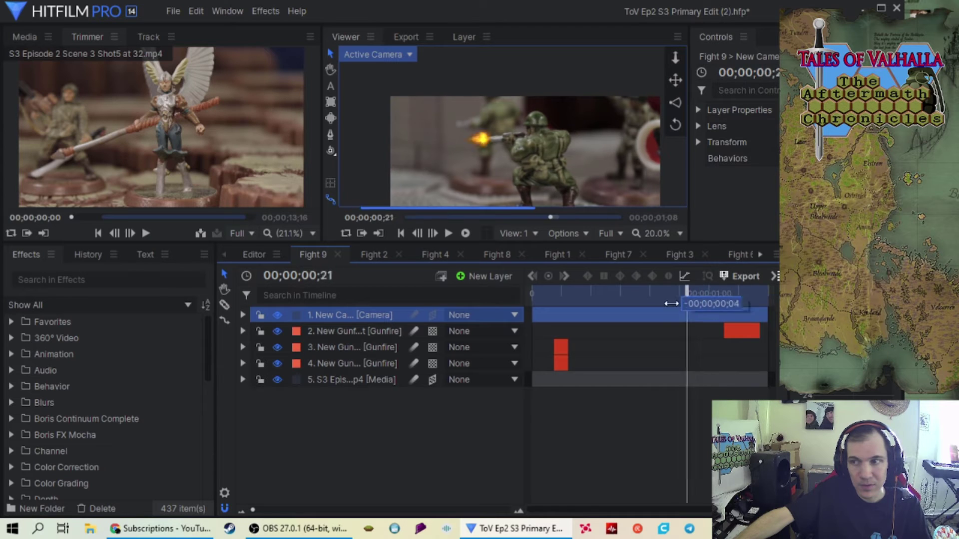
drag(726, 302, 697, 307)
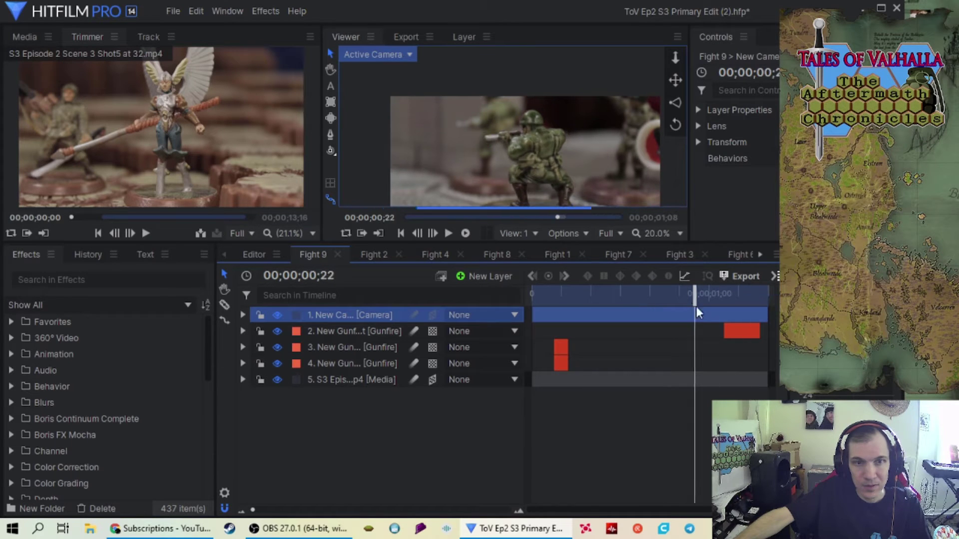
click(448, 234)
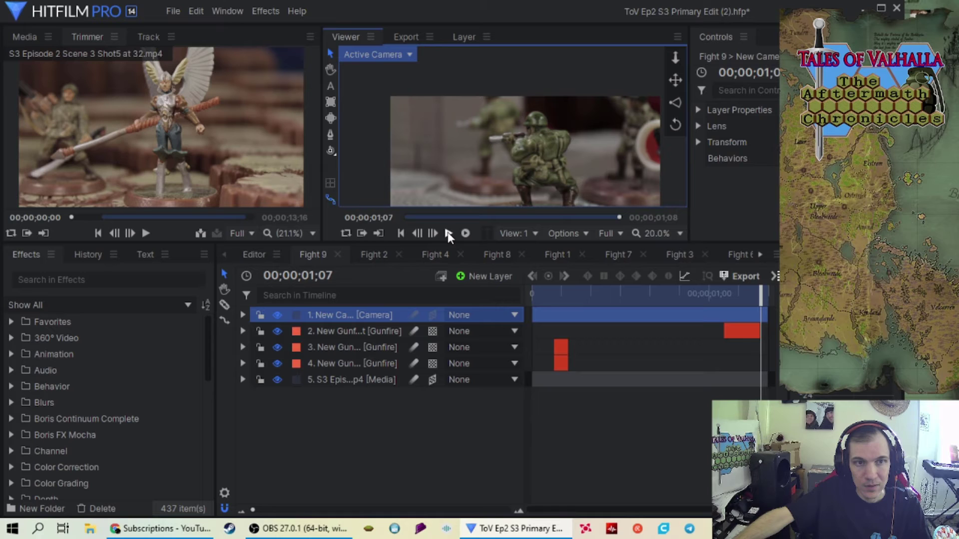
Step: Back at 00;00;01;02, fine-tune the scale and tilt of the topmost gunfire layer against the rifle barrel
drag(753, 297, 724, 289)
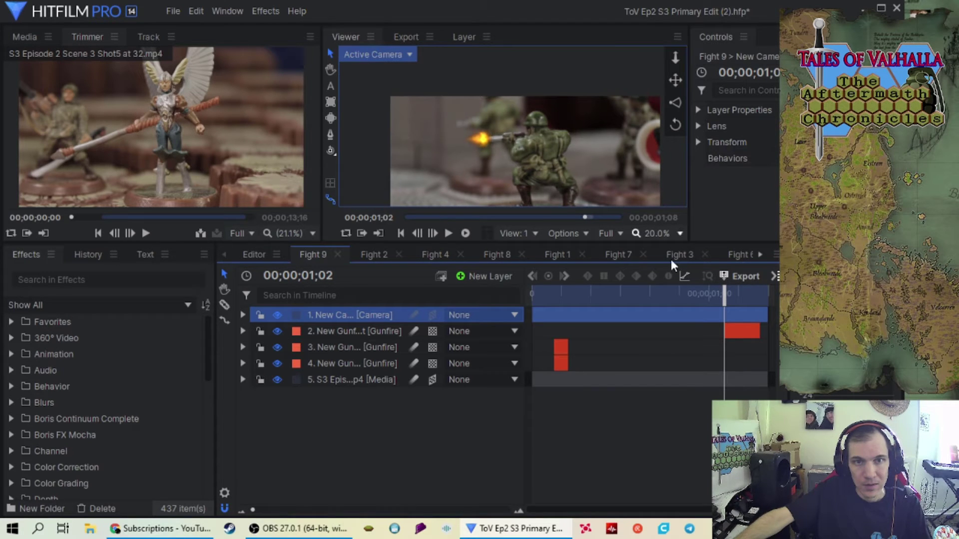
click(310, 331)
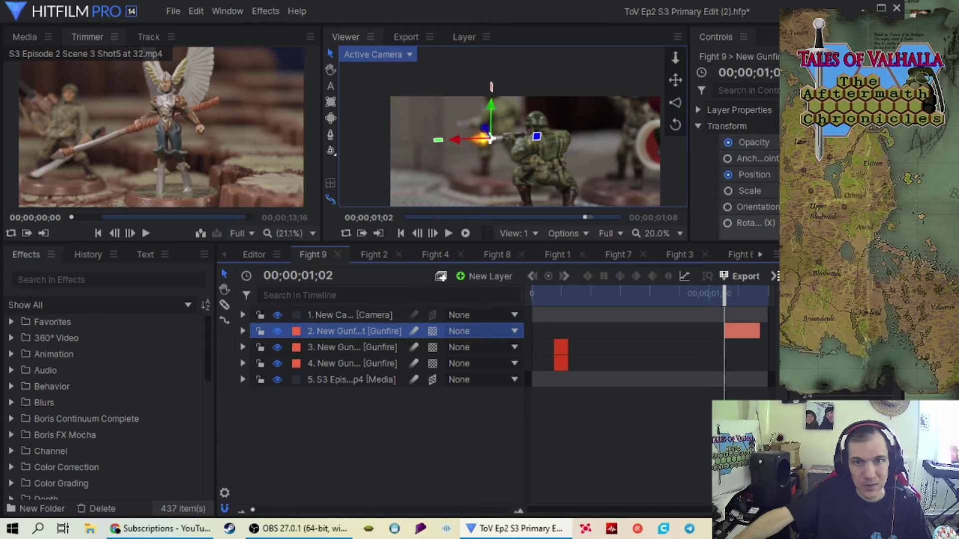
click(768, 186)
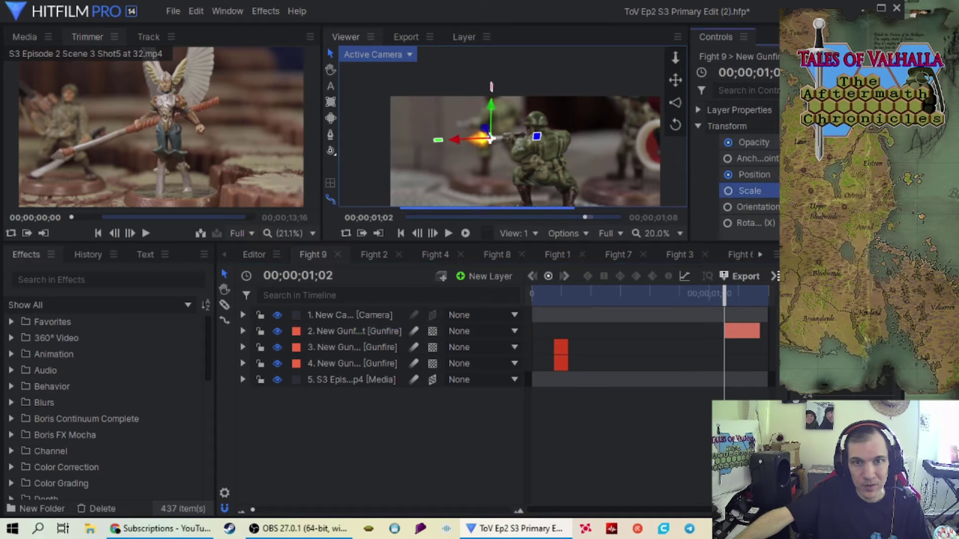
scroll(507, 170, up, 1)
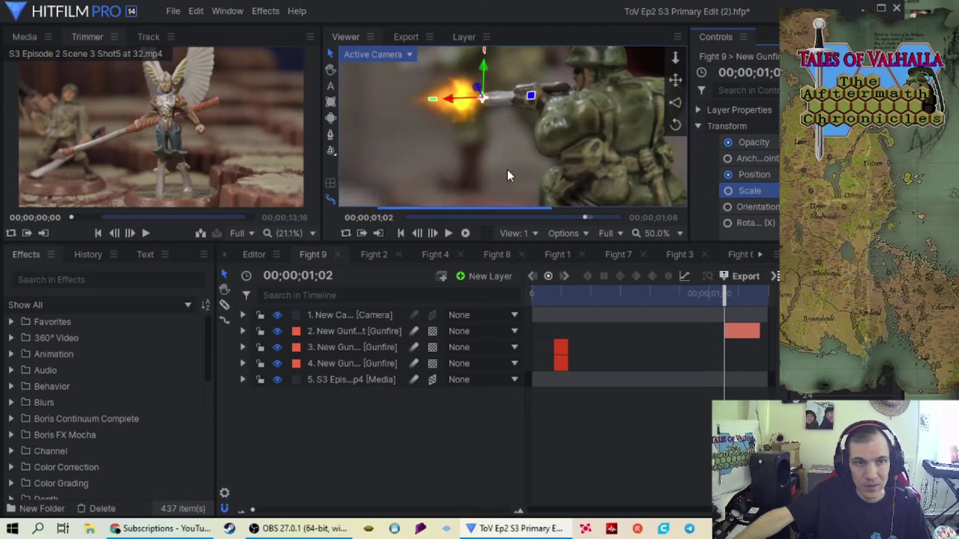
scroll(517, 164, up, 1)
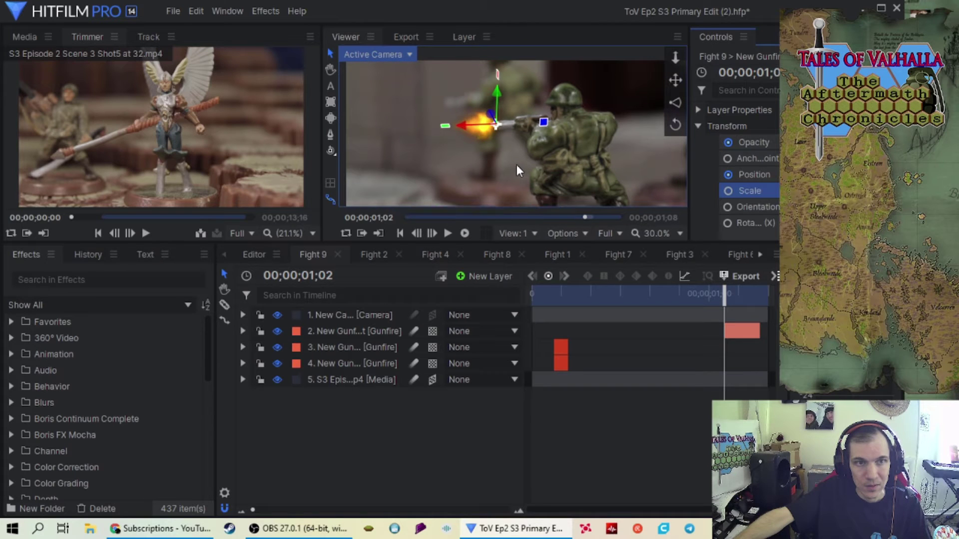
click(542, 126)
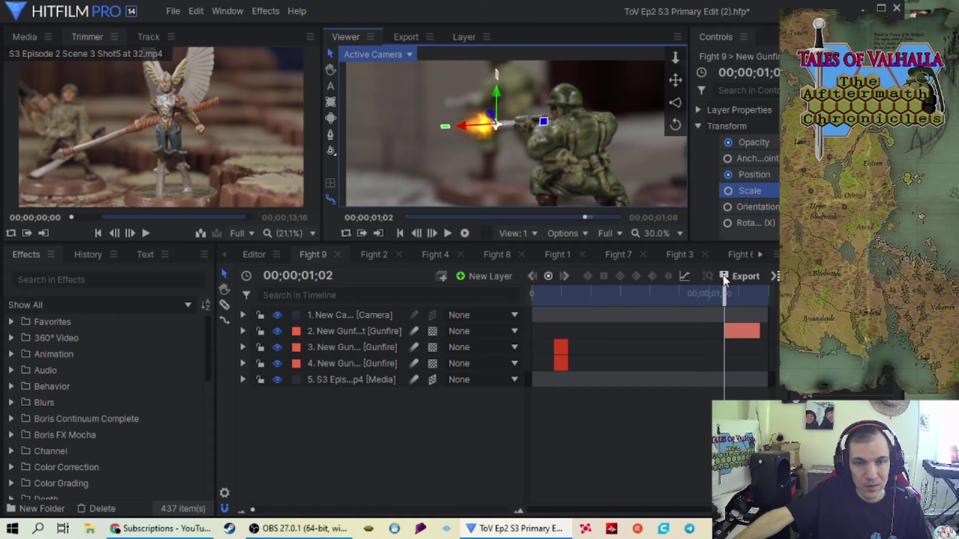
Step: Select the camera layer to hide the handles and play the shot from frame 15 to review the adjusted flash
click(637, 314)
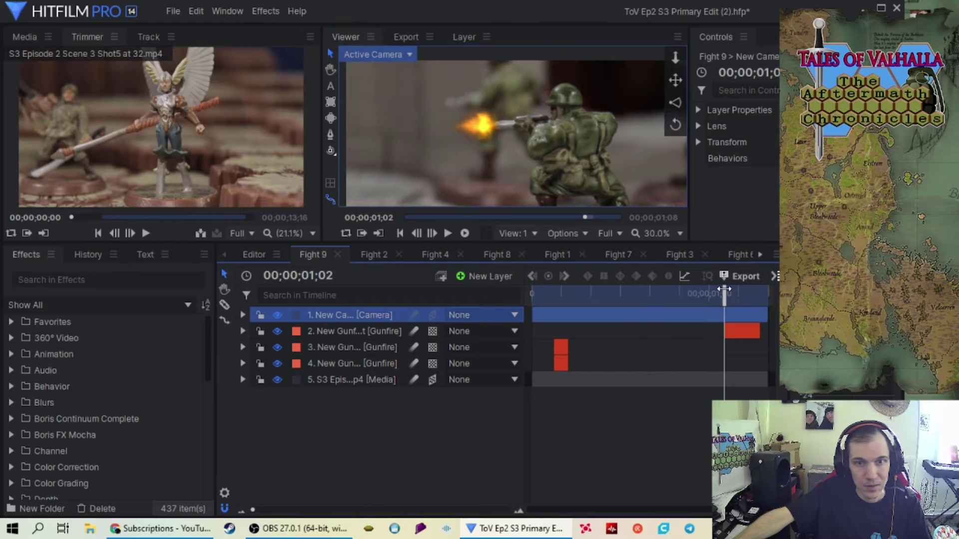
scroll(547, 160, down, 2)
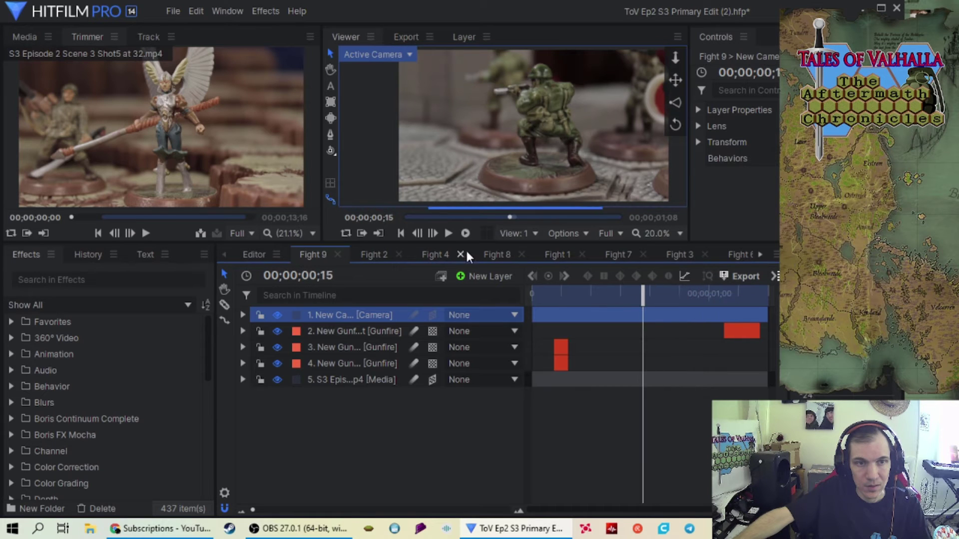
click(450, 233)
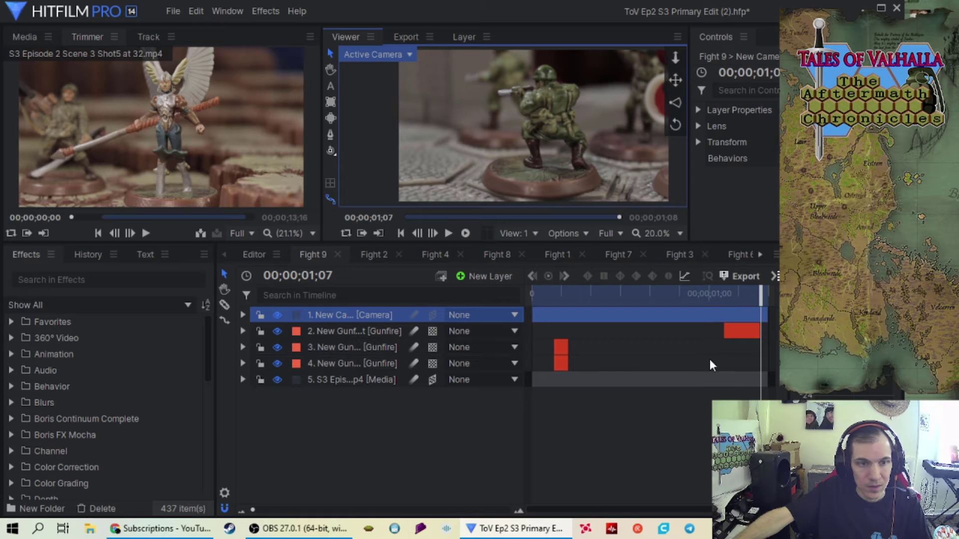
Step: Move the second gunfire layer's clip to start at 00;00;01;02, together with the topmost gunfire layer
drag(565, 349, 729, 351)
click(726, 294)
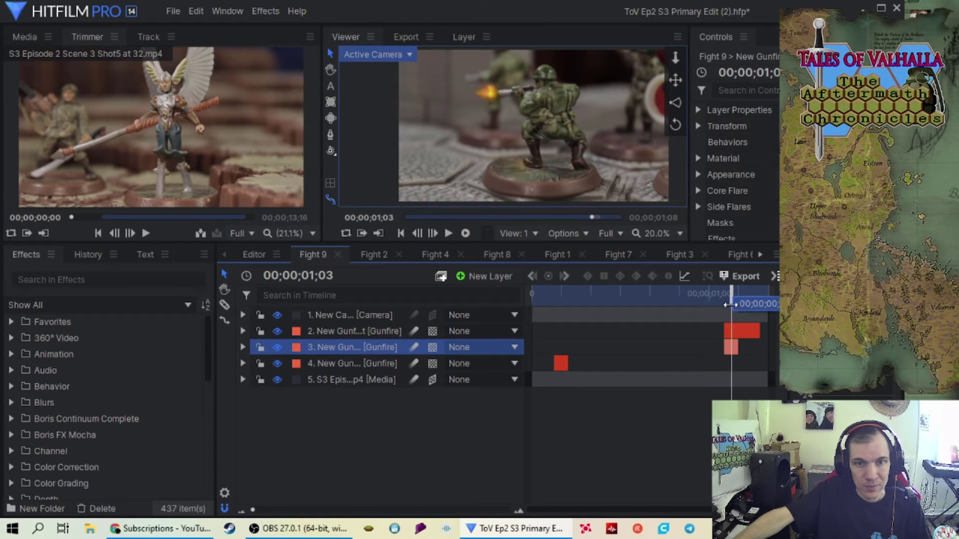
click(328, 330)
click(337, 348)
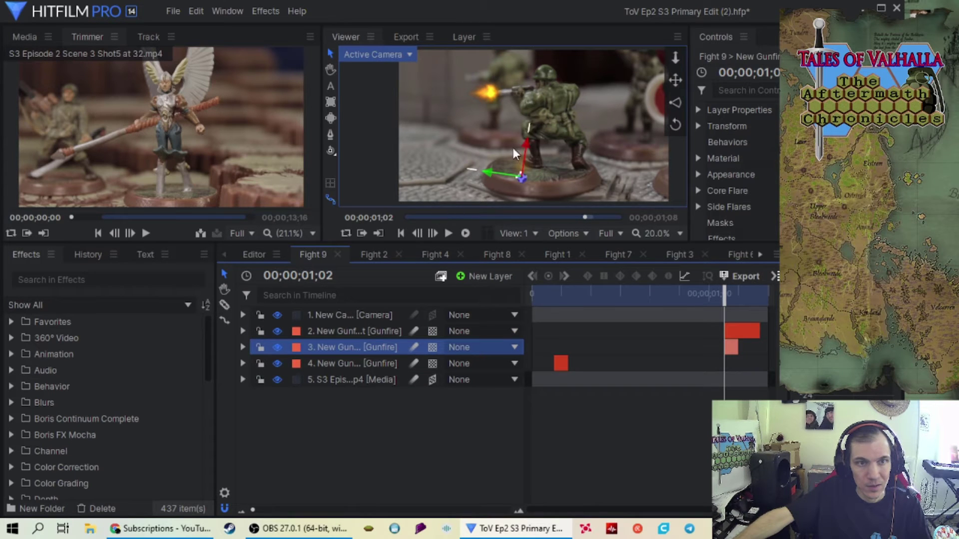
Step: Move the second gunfire effect up from the base to the crouching soldier's rifle, and select the camera layer to hide the handles
drag(526, 149, 537, 76)
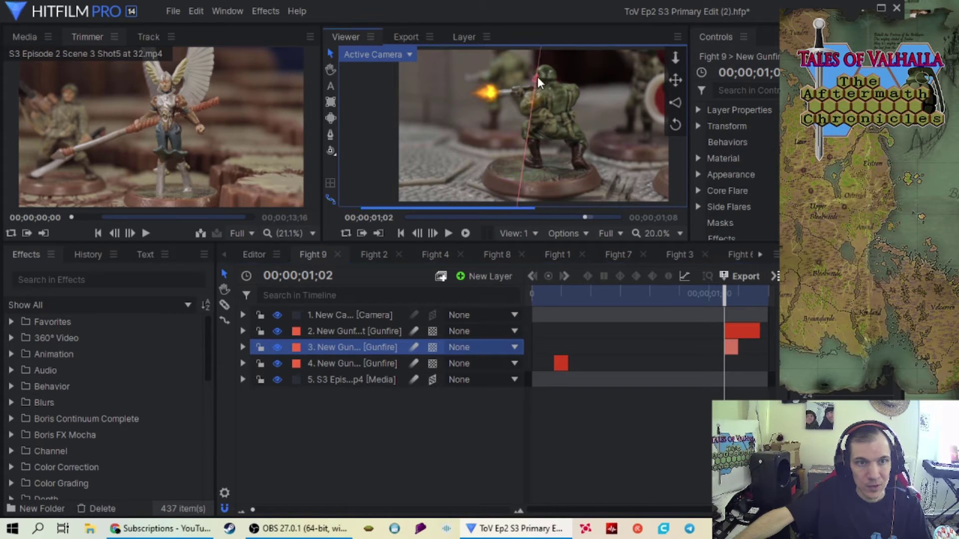
drag(501, 107, 490, 105)
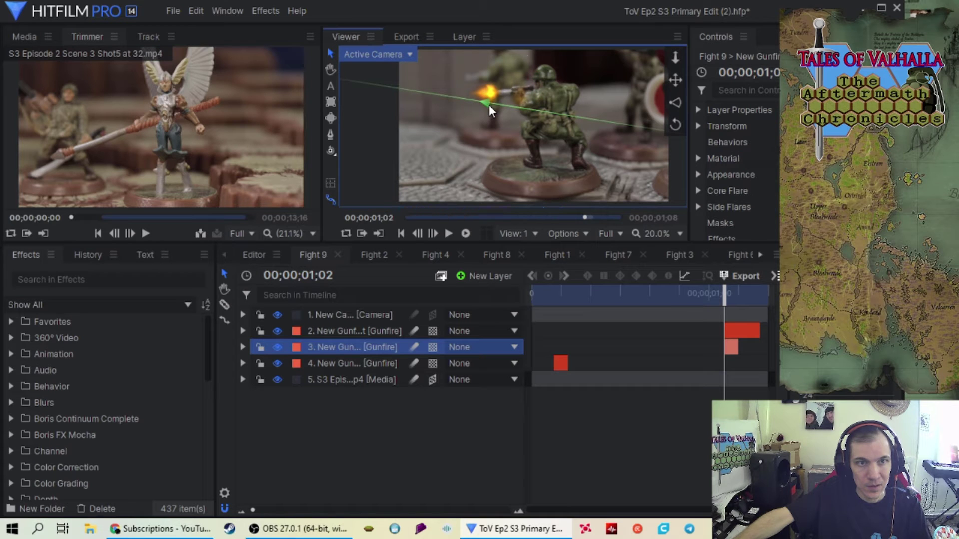
drag(522, 76, 524, 74)
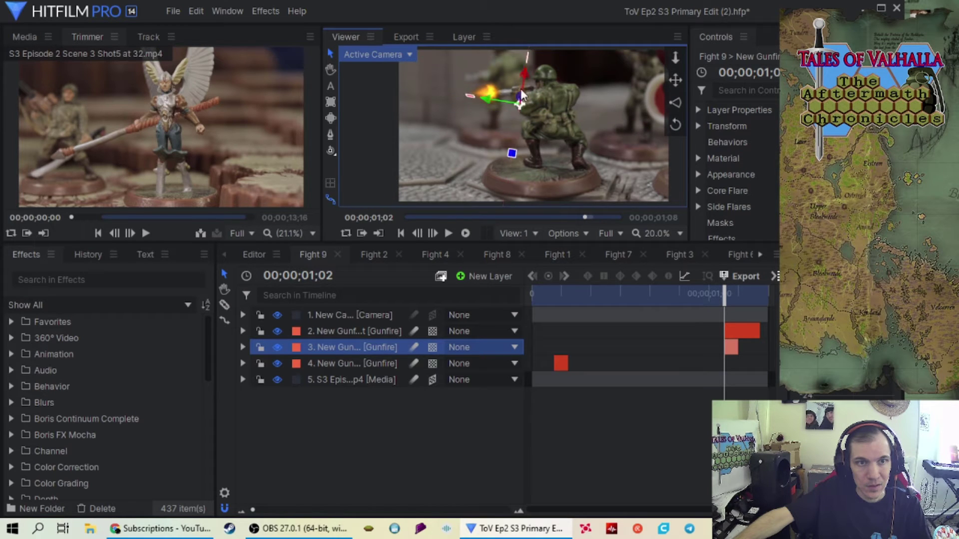
scroll(510, 151, up, 2)
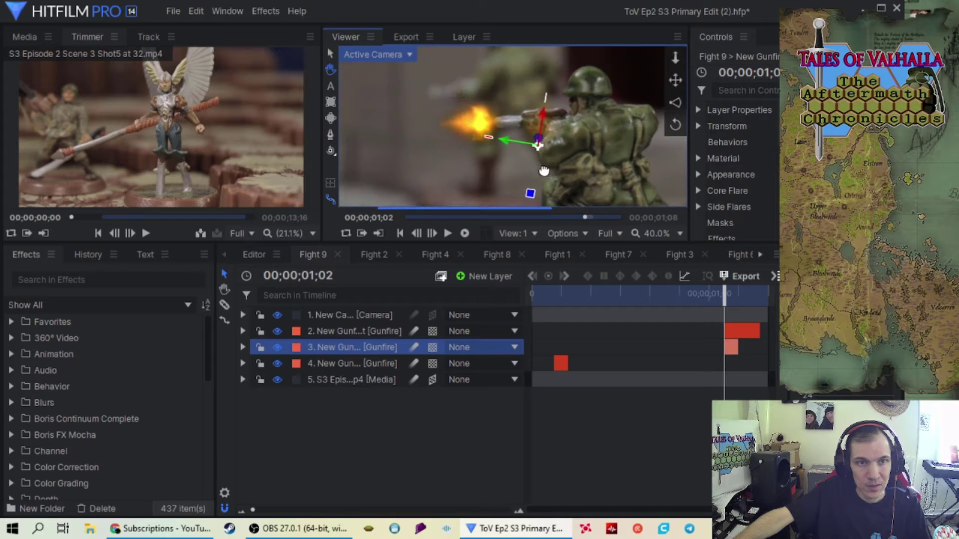
click(367, 321)
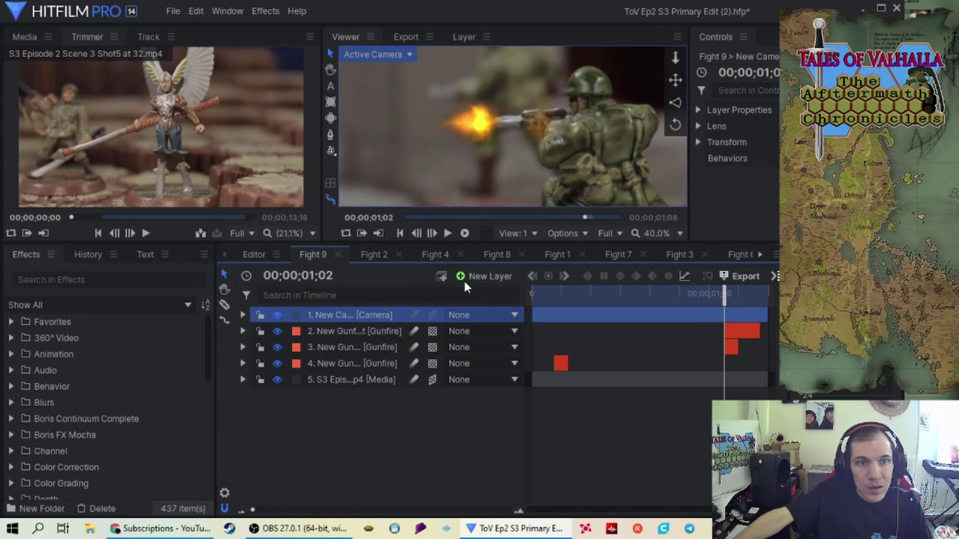
Step: Rotate the second gunfire layer about a quarter turn and nudge it into place beside the soldier's rifle
click(328, 352)
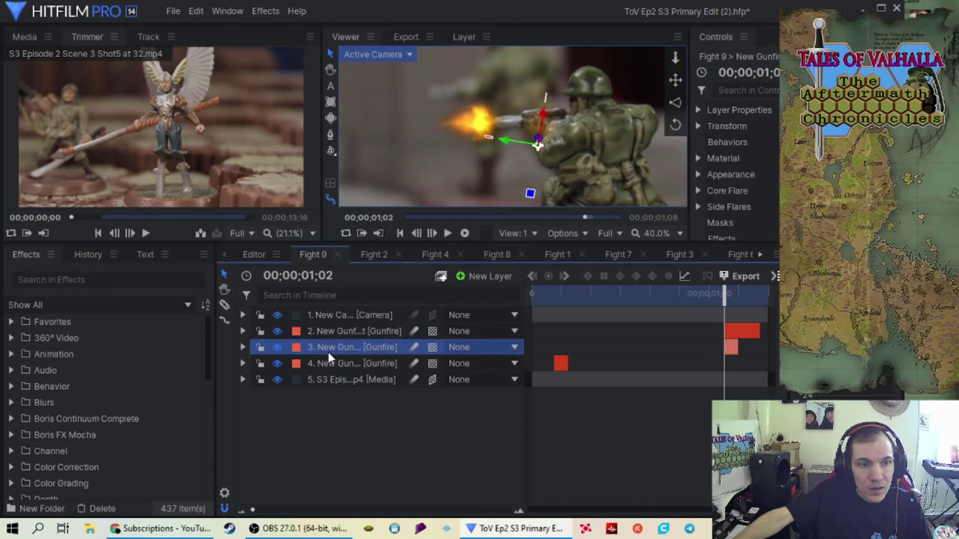
click(547, 99)
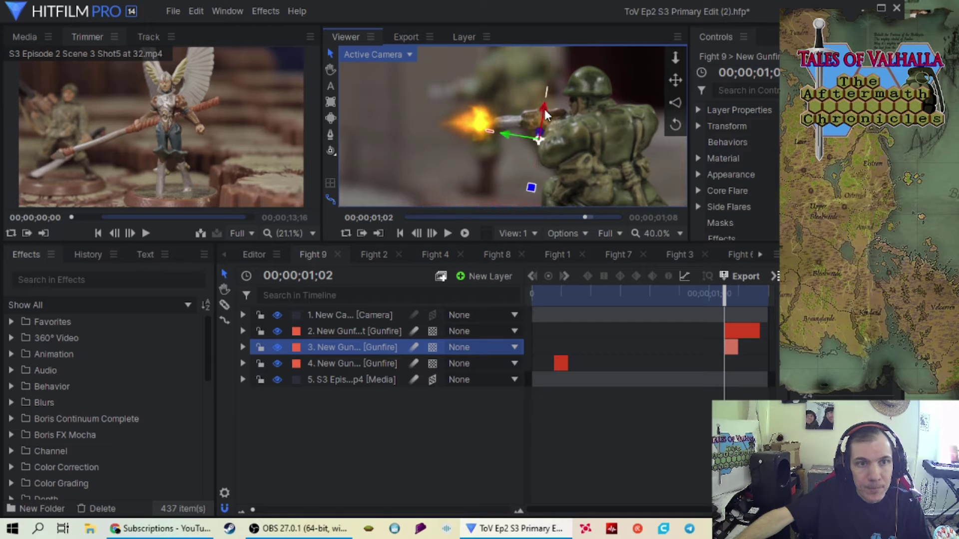
drag(493, 133, 507, 132)
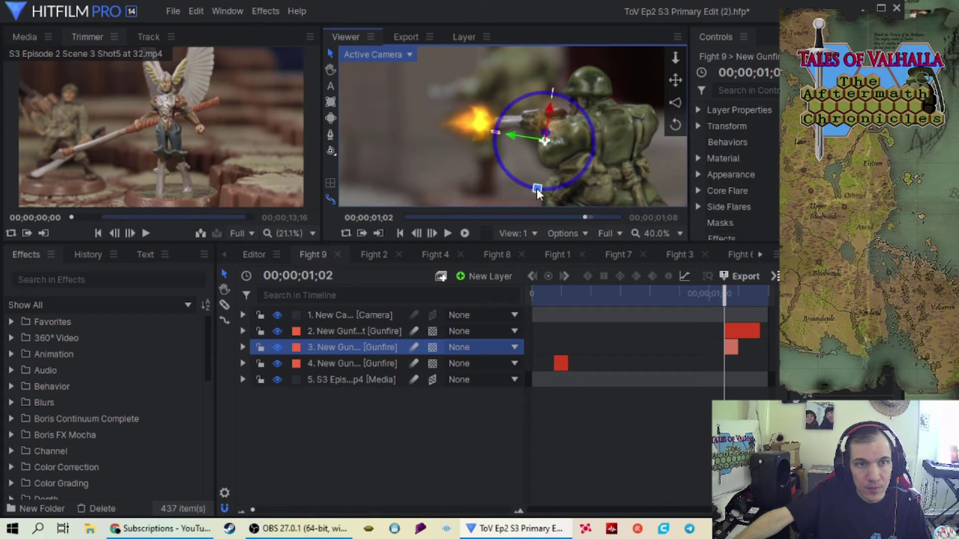
drag(537, 188, 594, 146)
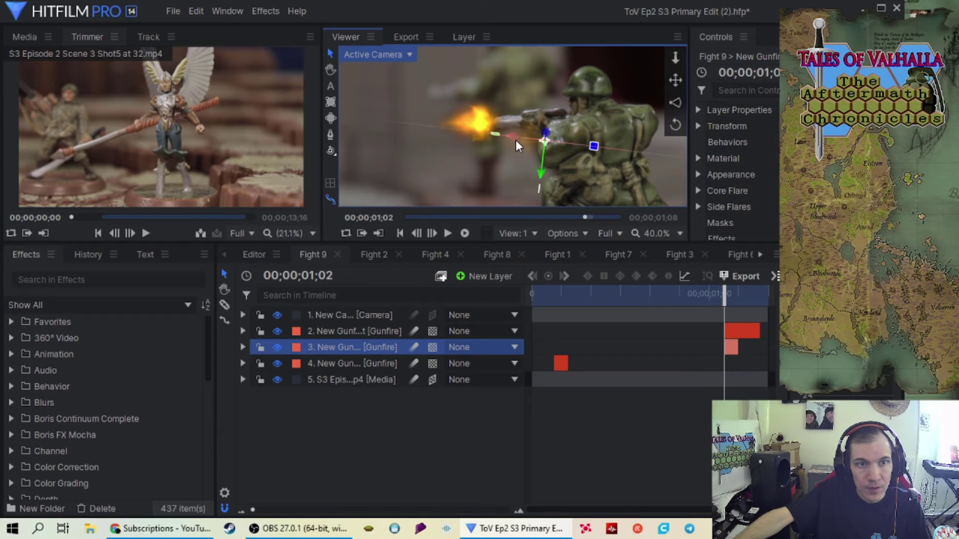
drag(515, 140, 530, 138)
drag(554, 186, 593, 150)
scroll(612, 151, down, 1)
key(h)
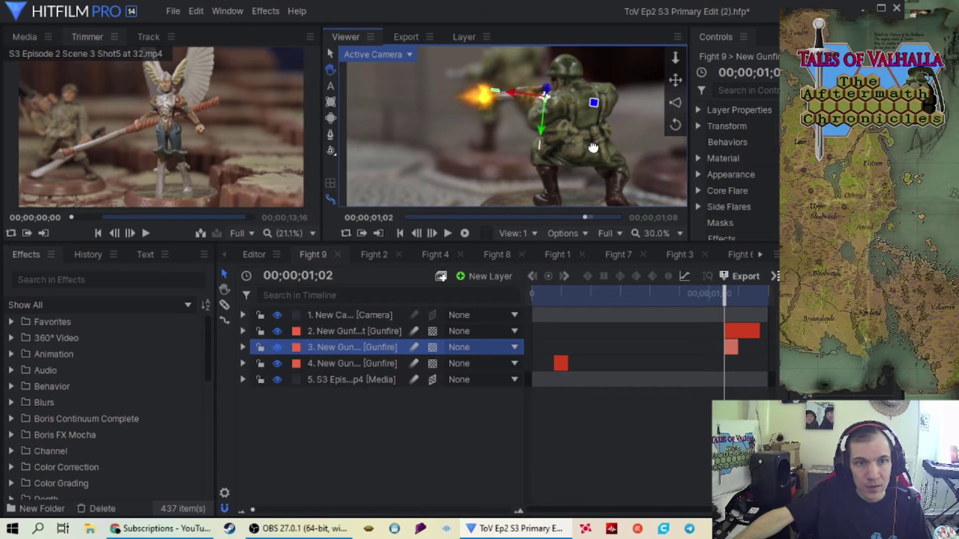
Step: Move the lowest gunfire layer's clip to start at 00;00;01;02 and lower its effect to the soldier's boots
click(335, 364)
drag(561, 363, 719, 355)
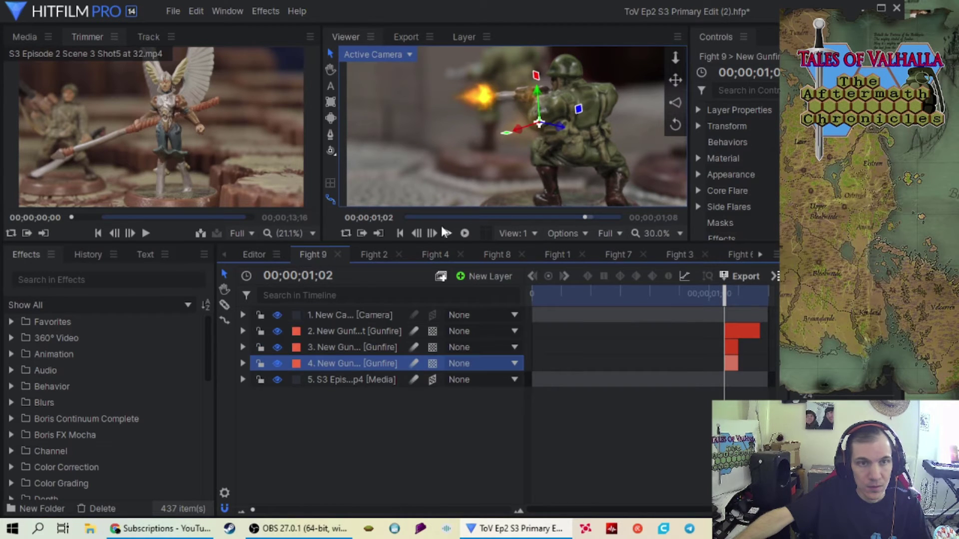
drag(538, 89, 542, 154)
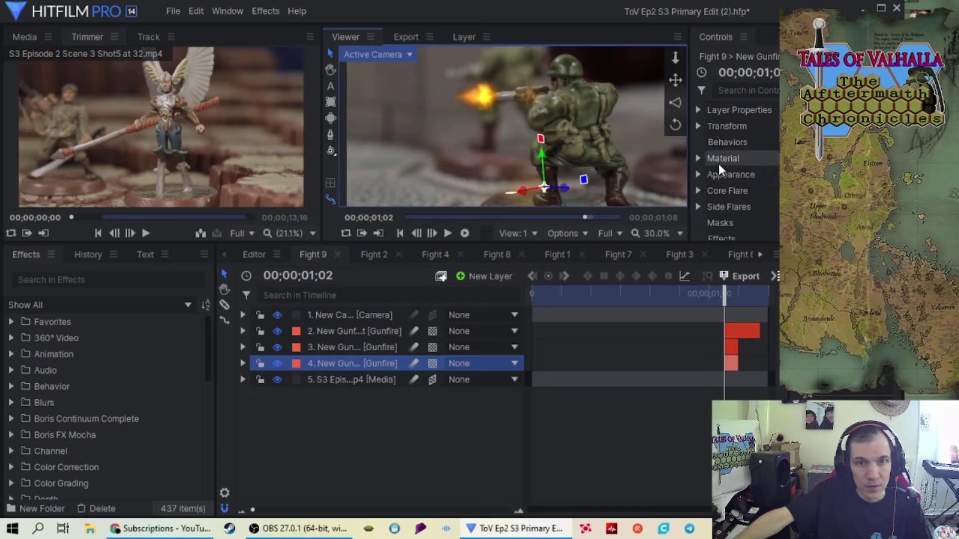
Step: Fine-tune the lowest gunfire effect's position at the soldier's boots, and select the camera layer to hide the handles
click(697, 124)
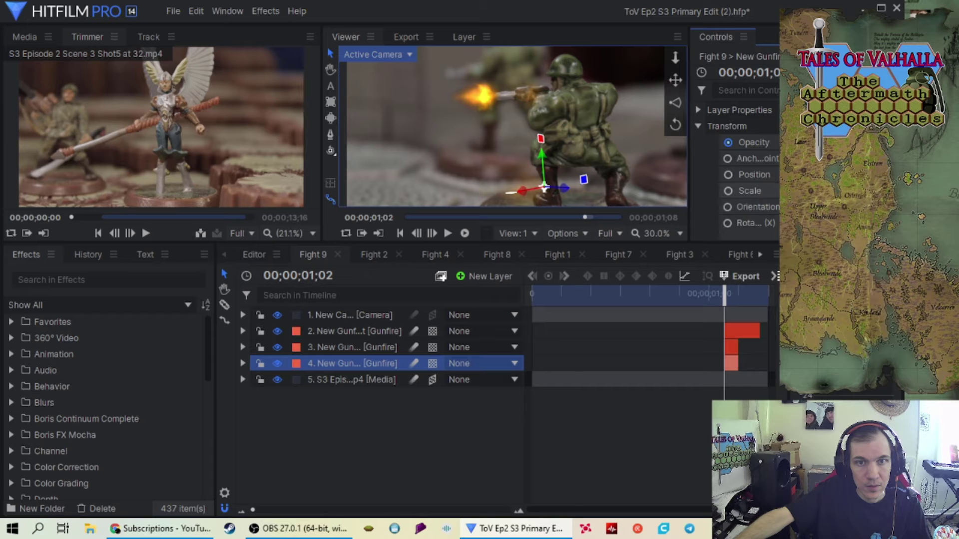
click(749, 190)
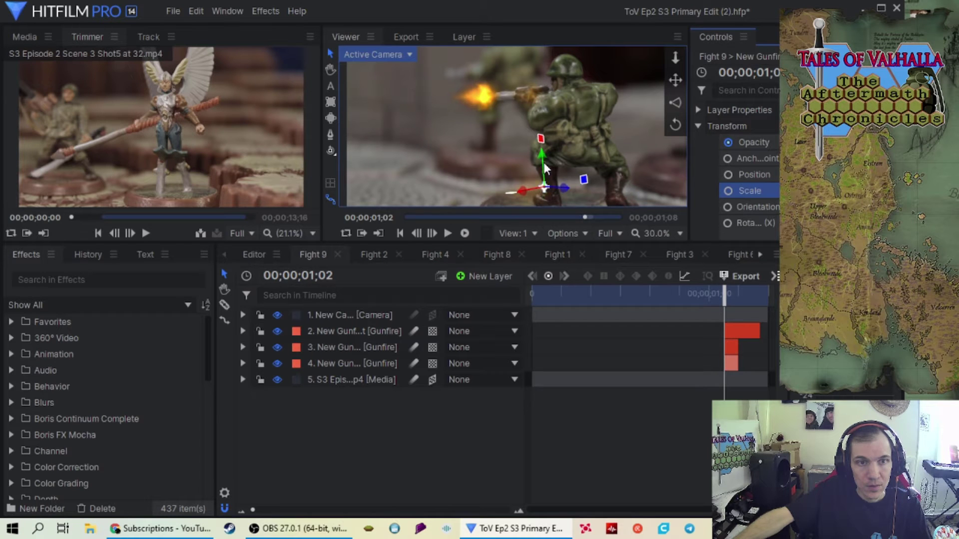
mouse_move(544, 163)
mouse_down()
mouse_move(541, 154)
mouse_move(555, 175)
mouse_up()
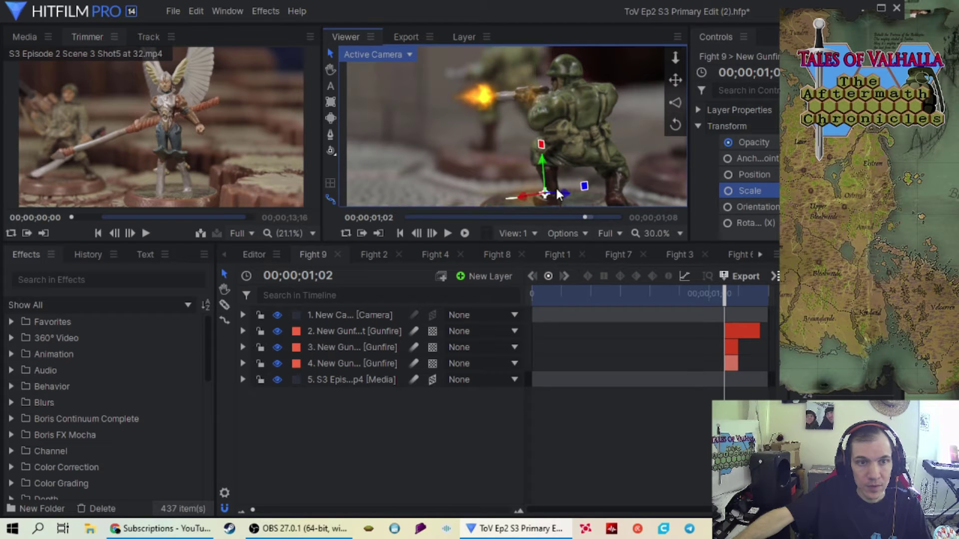
click(563, 194)
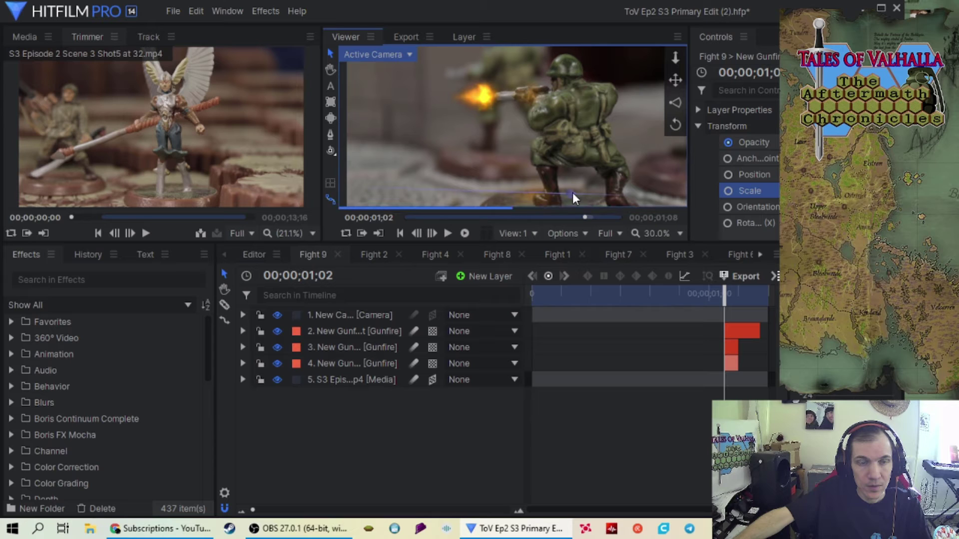
click(575, 194)
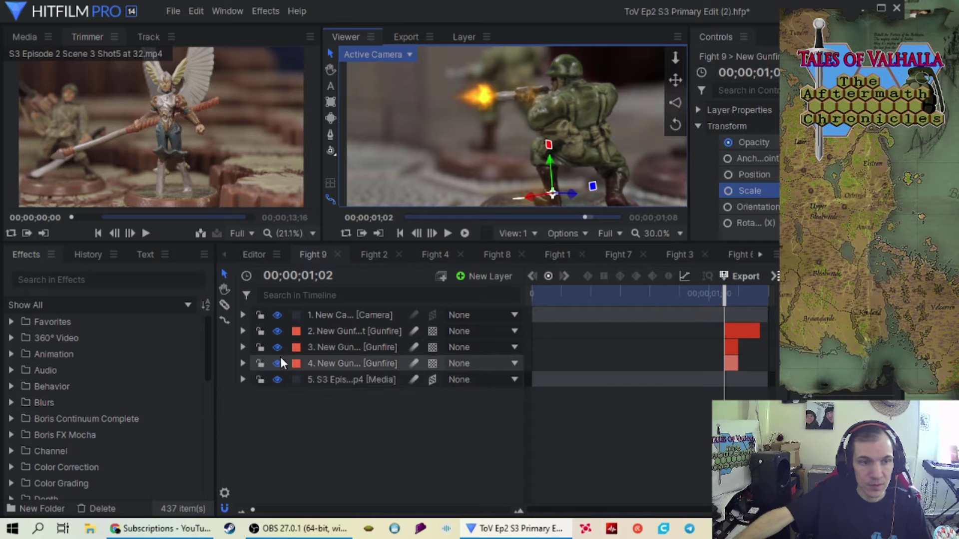
click(459, 314)
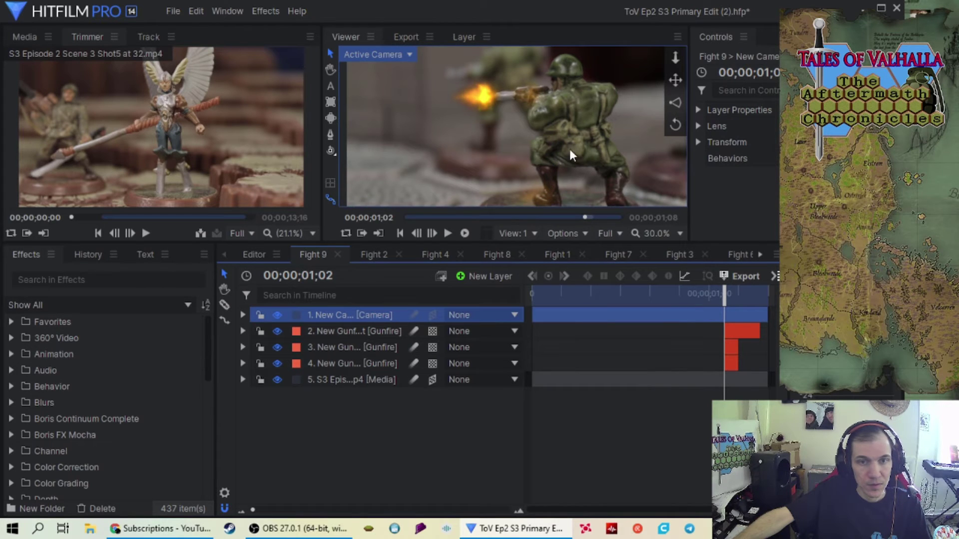
scroll(506, 144, down, 2)
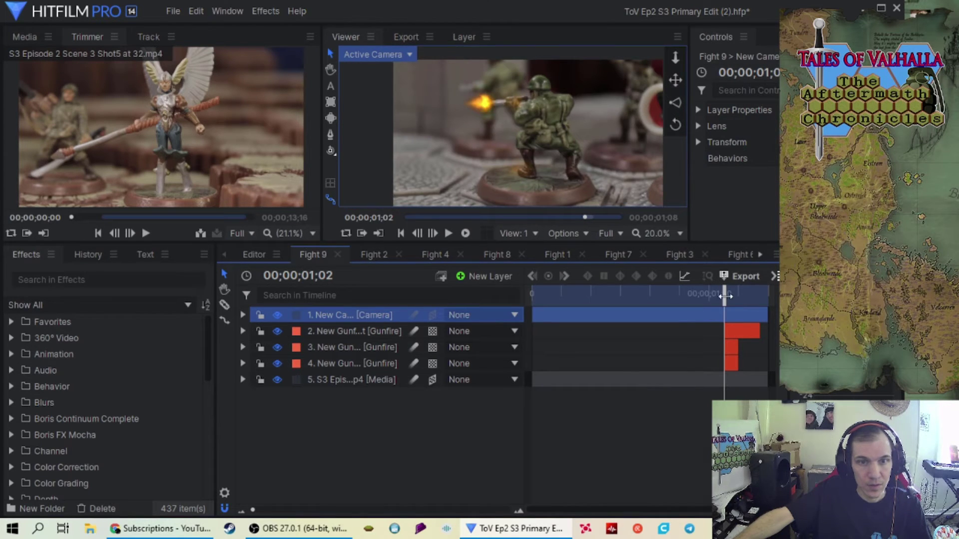
Step: Return the playhead to 00;00;00;00 and save the project
drag(726, 295, 533, 294)
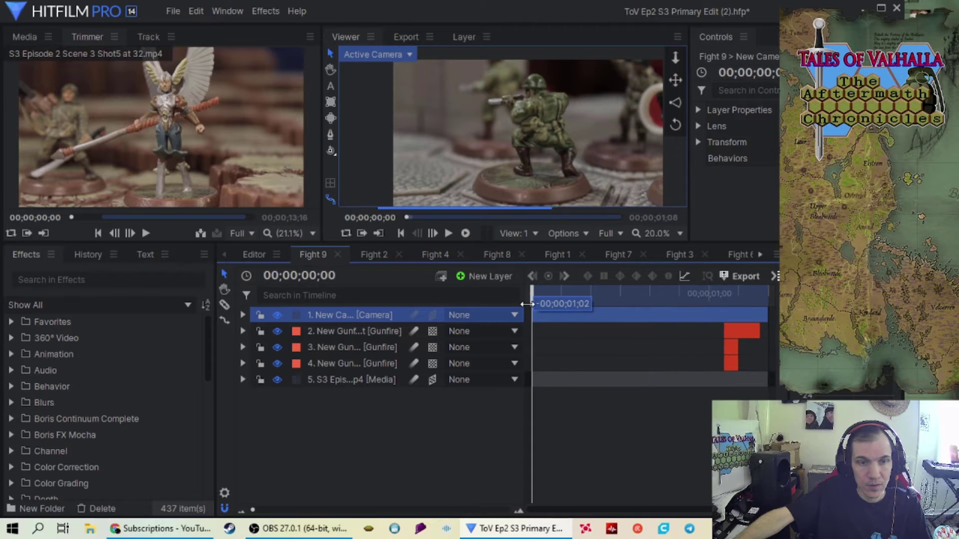
click(167, 12)
click(193, 92)
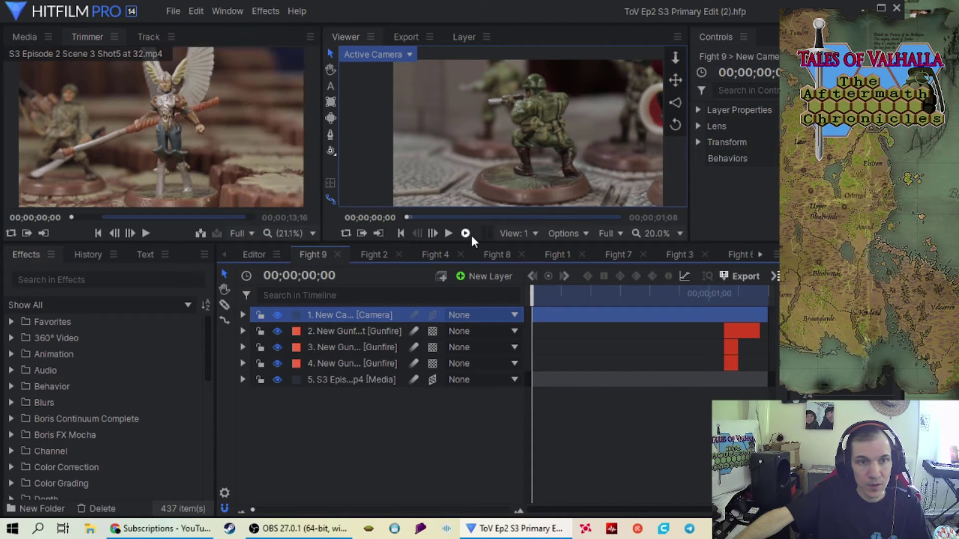
Step: Render a RAM preview of Fight 9 and play it from the start to review the combined muzzle flash
click(465, 234)
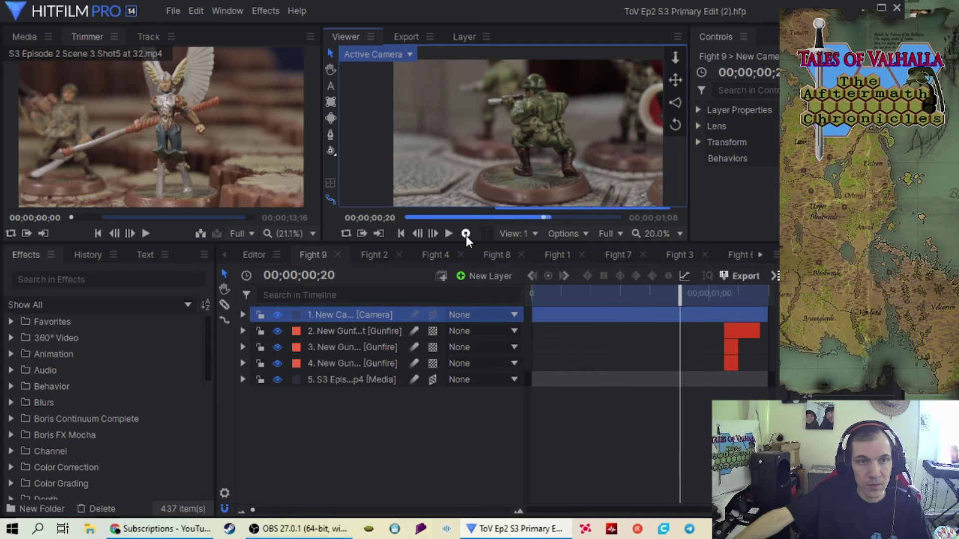
click(448, 234)
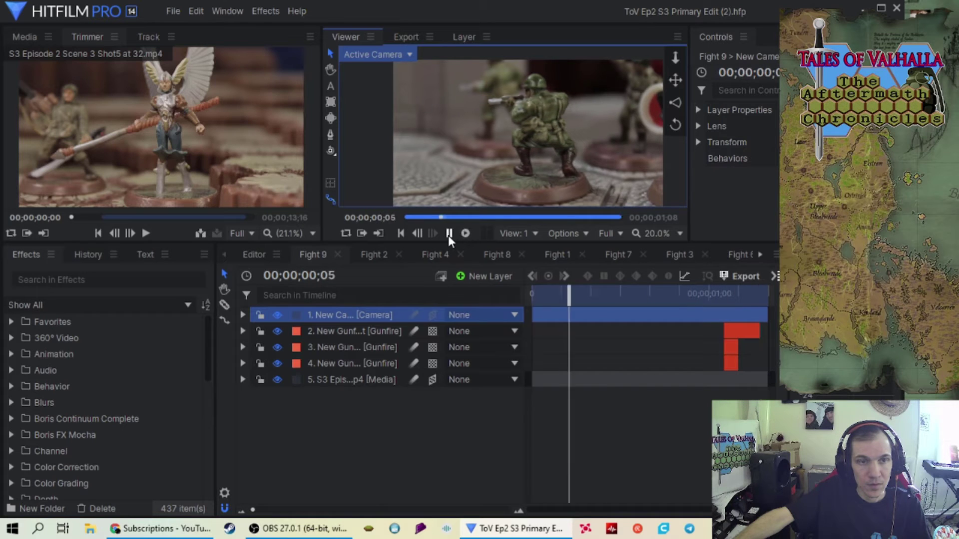
click(724, 281)
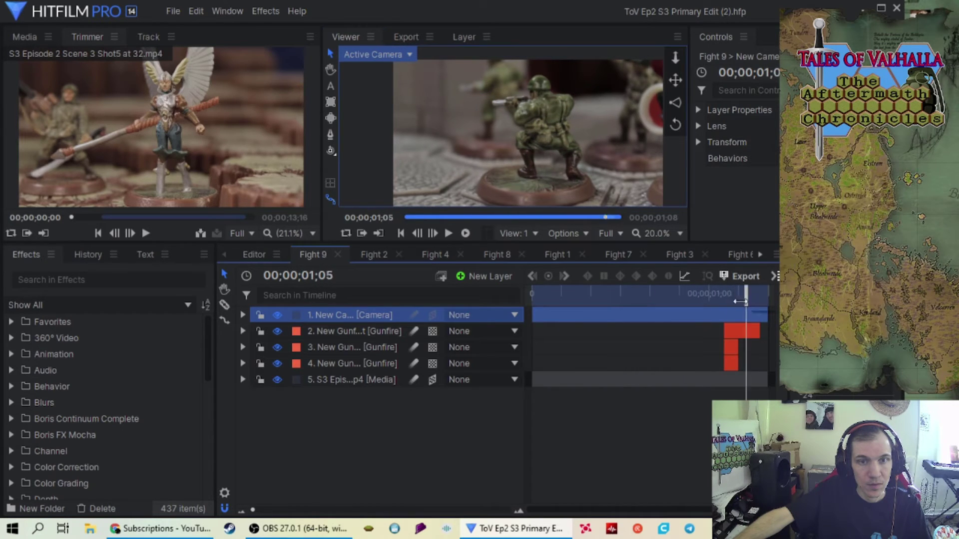
key(Home)
click(450, 234)
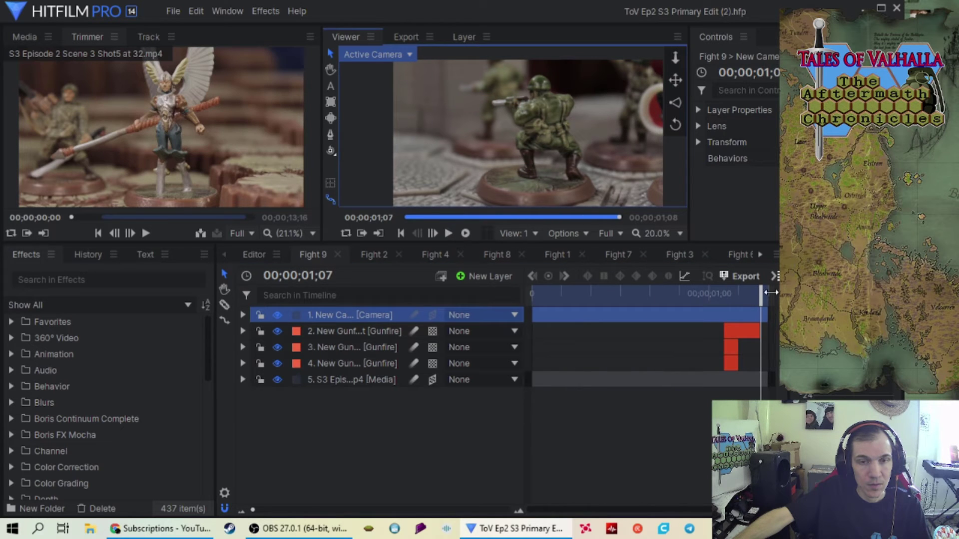
Step: Duplicate the three gunfire layers and move the copies to start at 00;00;00;03
drag(764, 293, 549, 314)
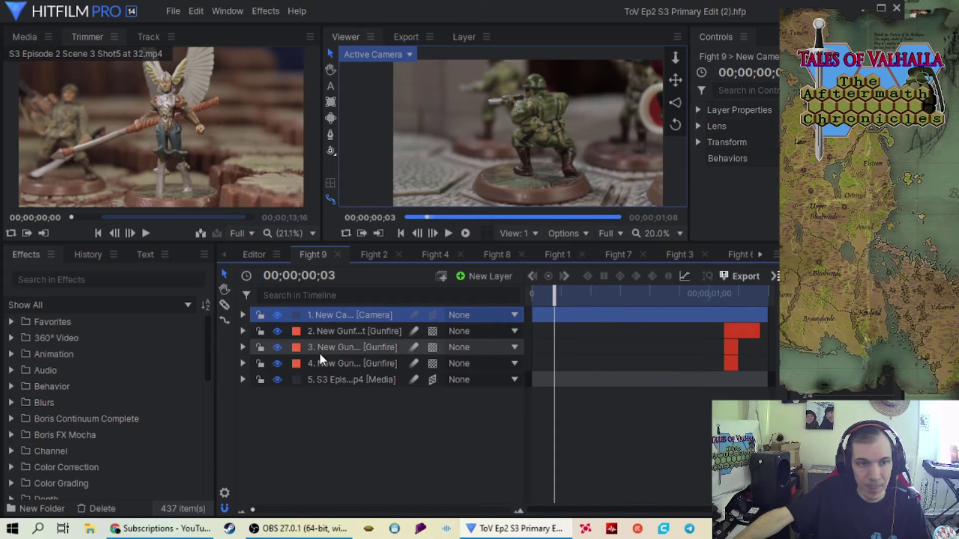
click(322, 334)
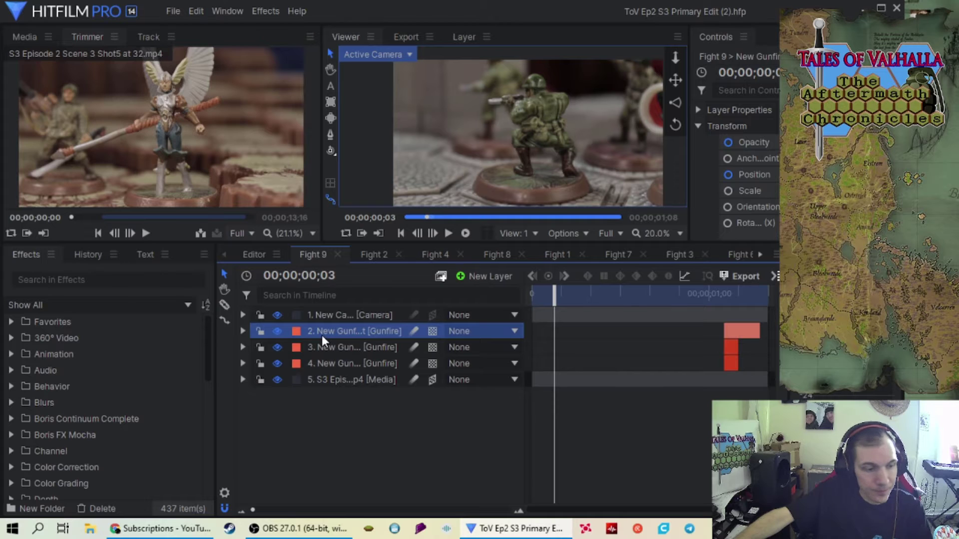
shift+click(319, 357)
right_click(320, 356)
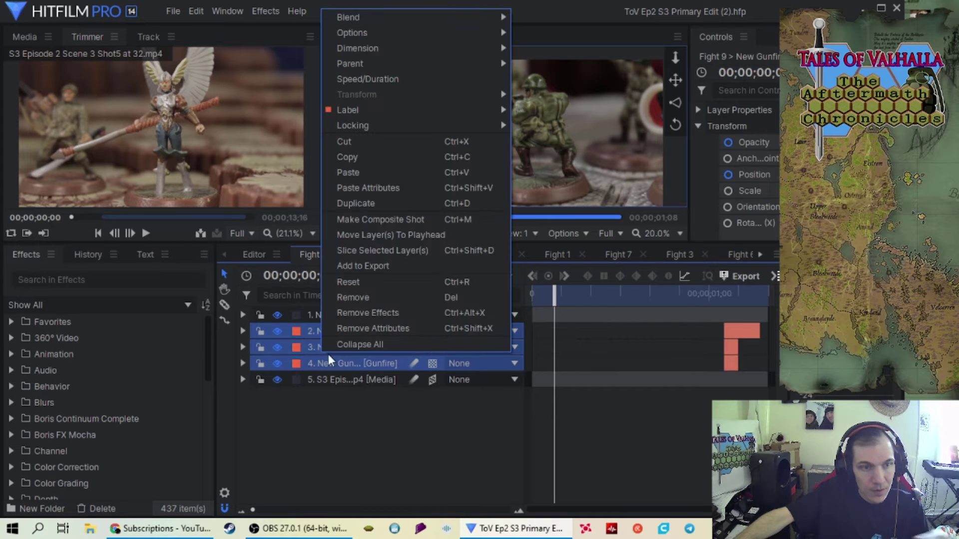
click(371, 205)
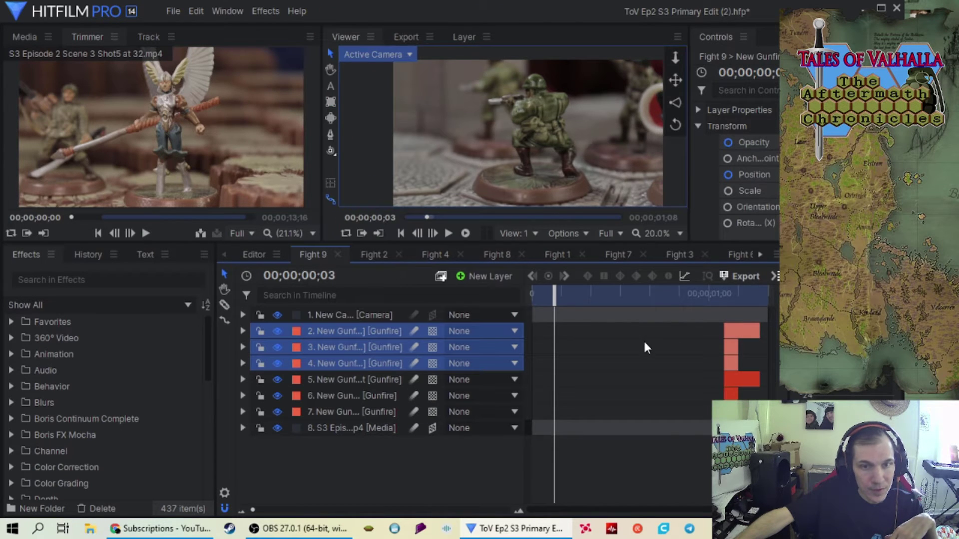
drag(740, 334, 565, 337)
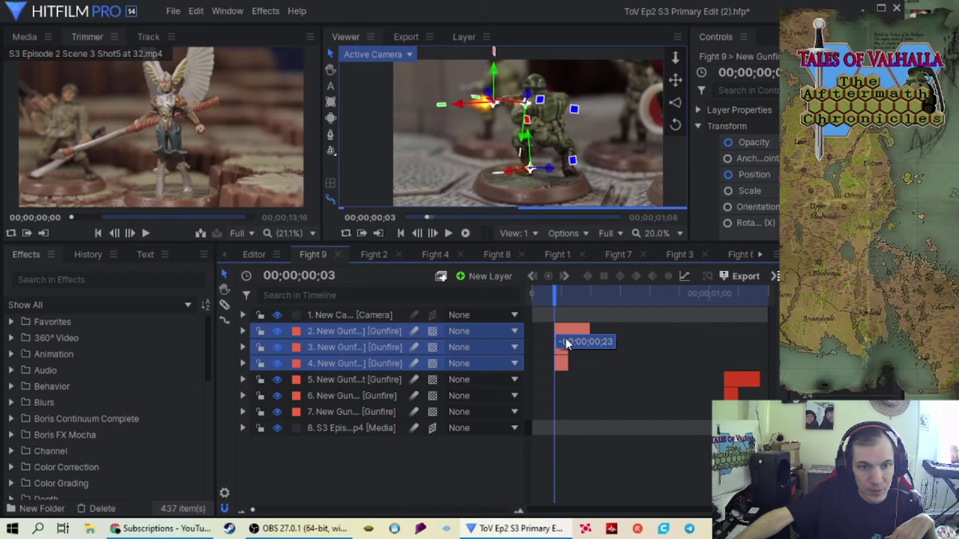
click(329, 471)
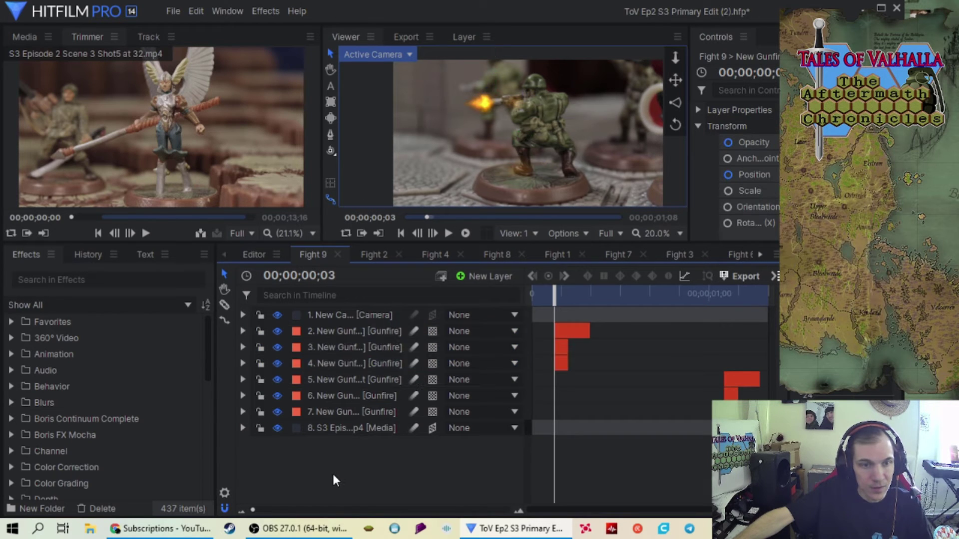
Step: Fine-tune the positions of the upper two duplicated gunfire effects along the soldier's rifle at 00;00;00;03
click(352, 332)
scroll(497, 118, up, 3)
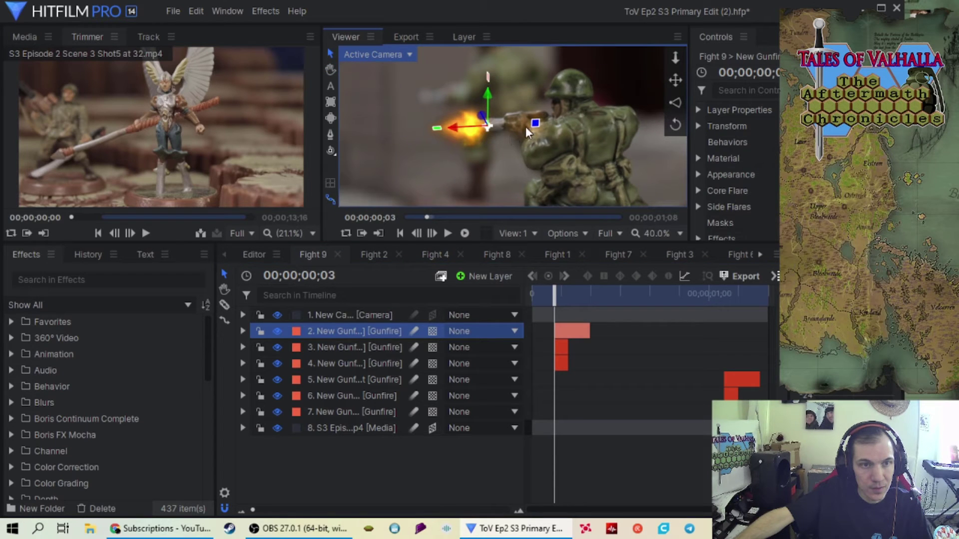
drag(526, 127, 430, 128)
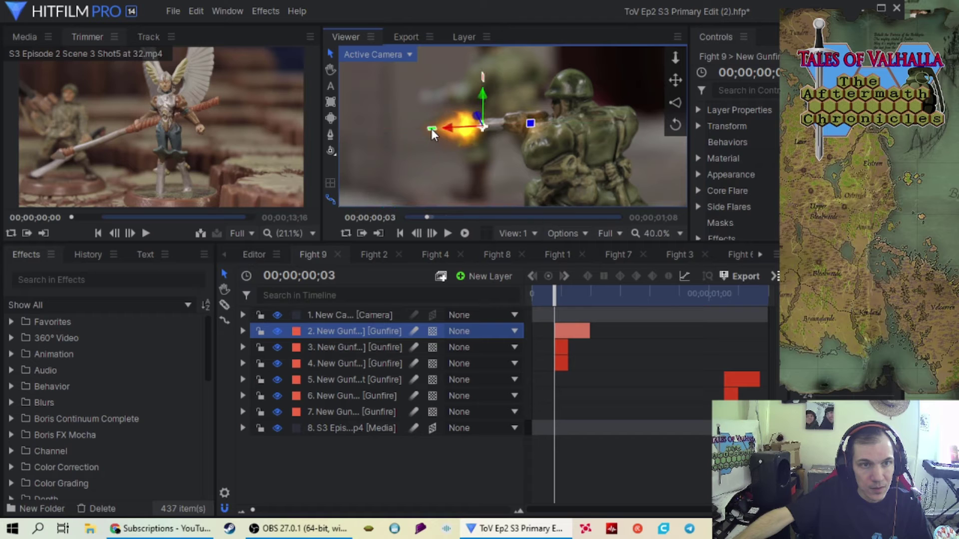
drag(482, 86, 482, 86)
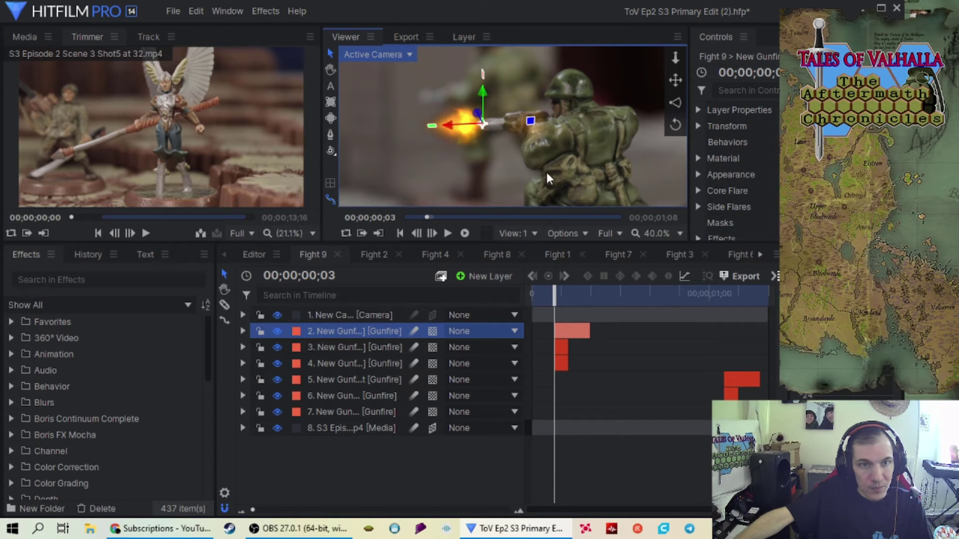
click(387, 349)
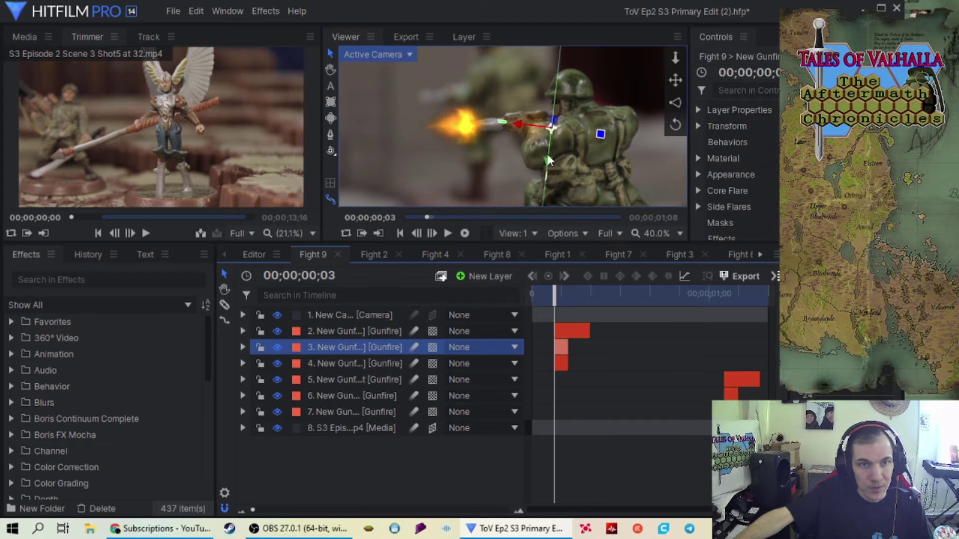
drag(517, 125, 510, 125)
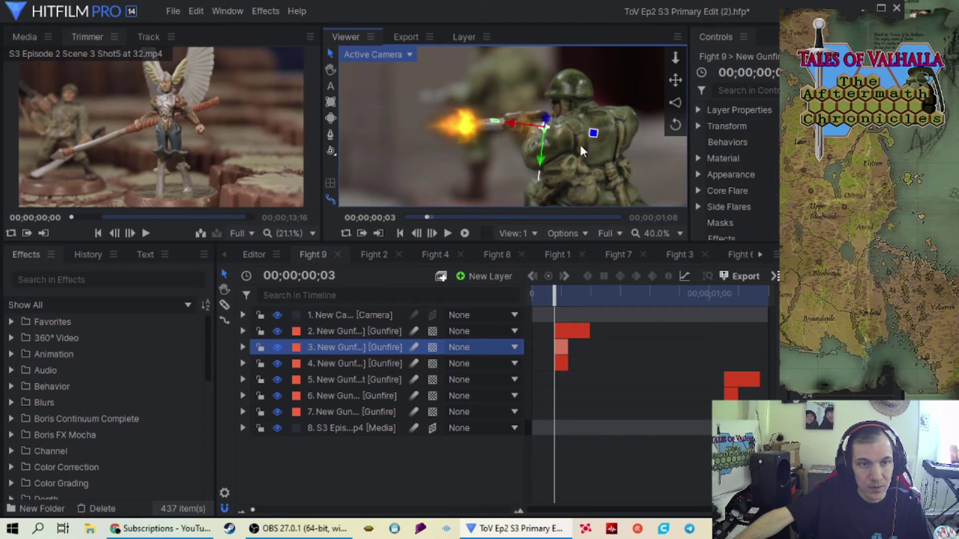
Step: Nudge the lowest duplicated gunfire effect onto the soldier's front boot, and select the camera layer to hide the handles
drag(565, 163, 576, 64)
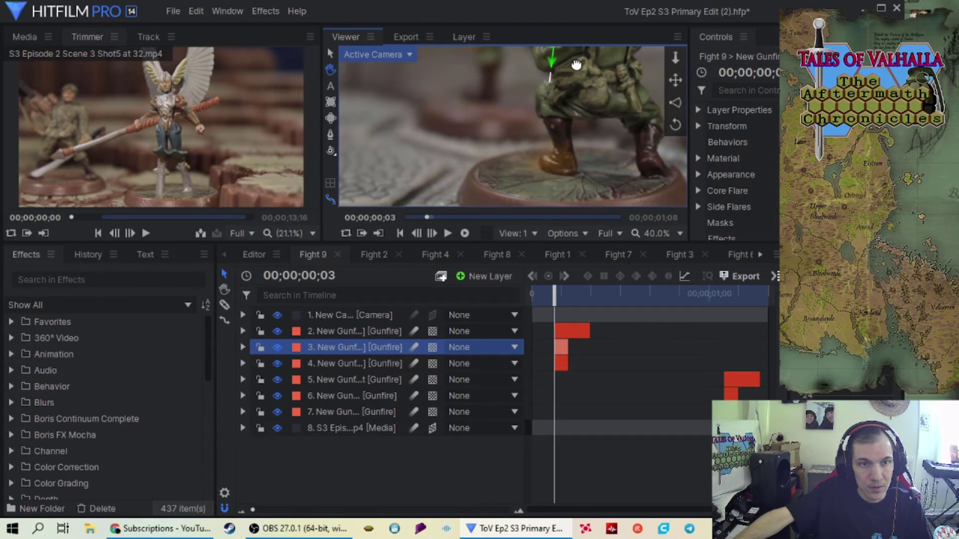
click(386, 363)
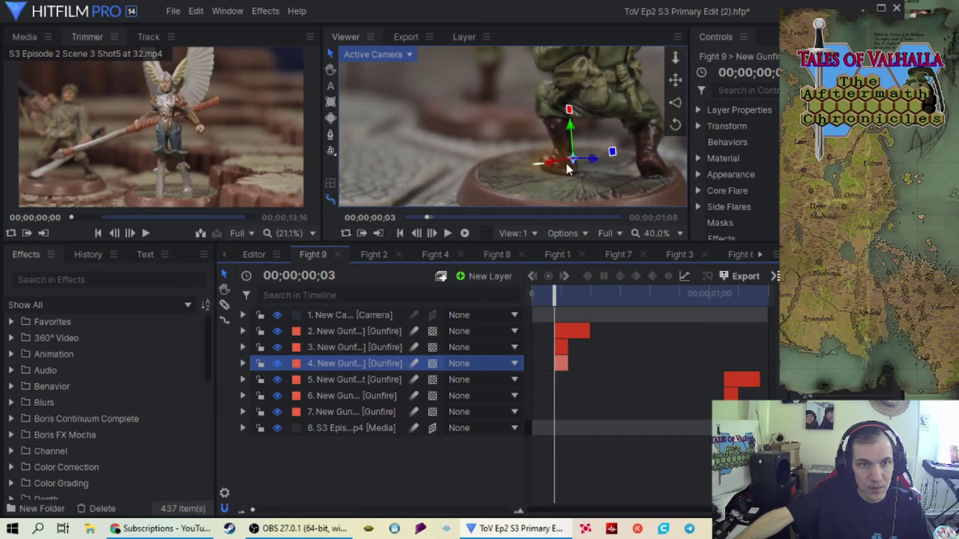
drag(567, 161, 557, 160)
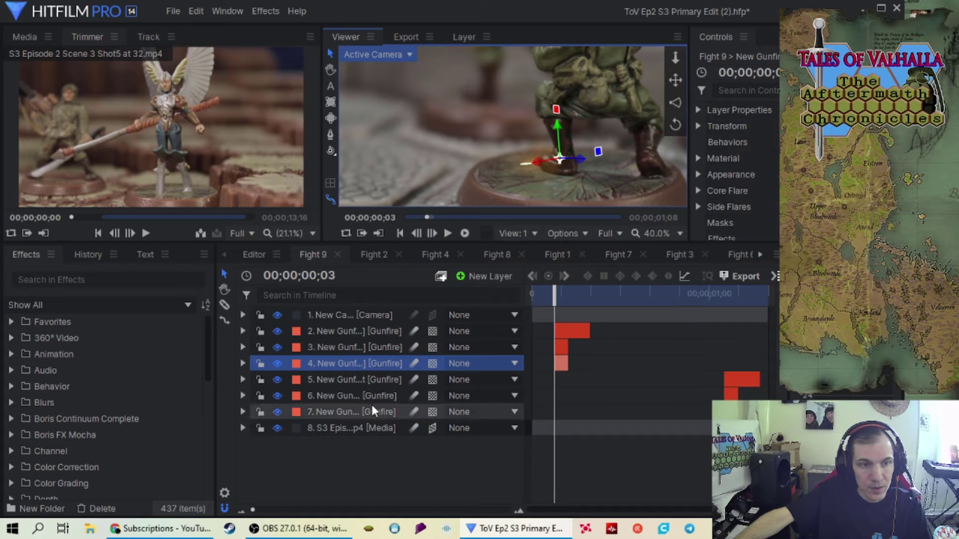
click(347, 315)
scroll(508, 190, down, 2)
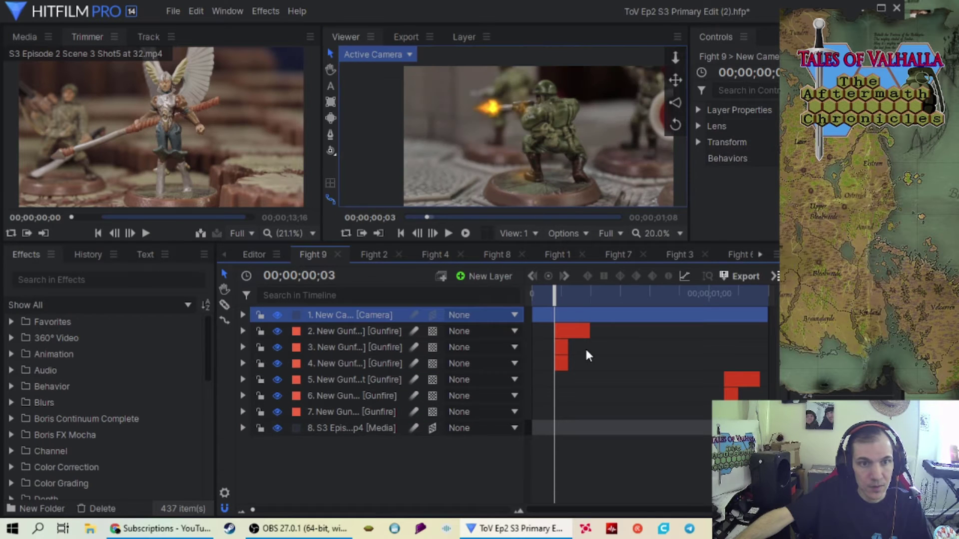
Step: Render a RAM preview of Fight 9 from the start, play it back and return the playhead to 00;00;00;00
drag(565, 301, 509, 270)
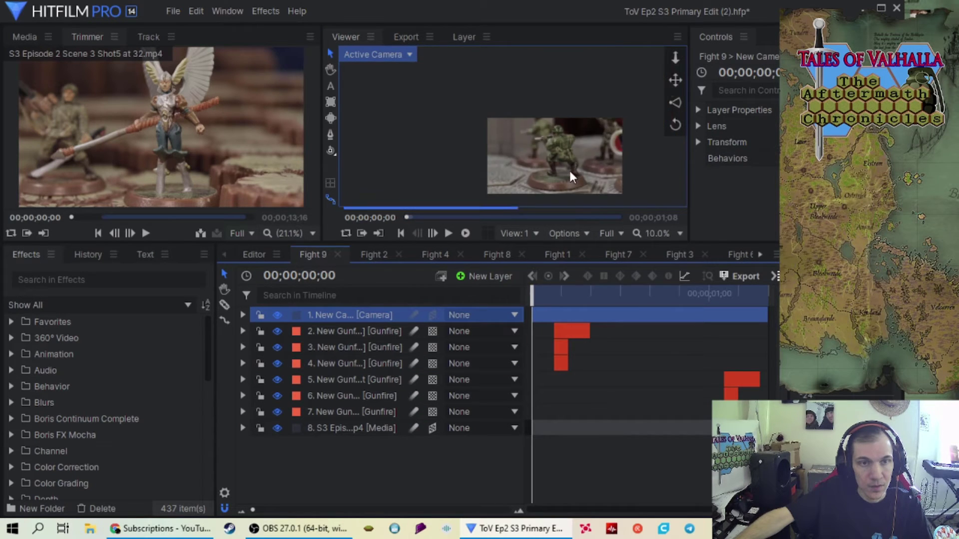
drag(568, 169, 586, 161)
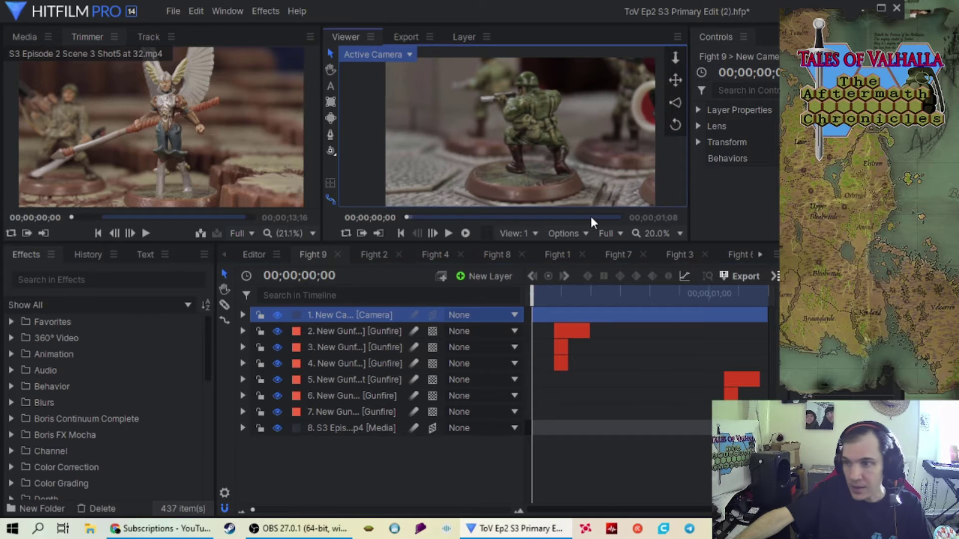
click(466, 234)
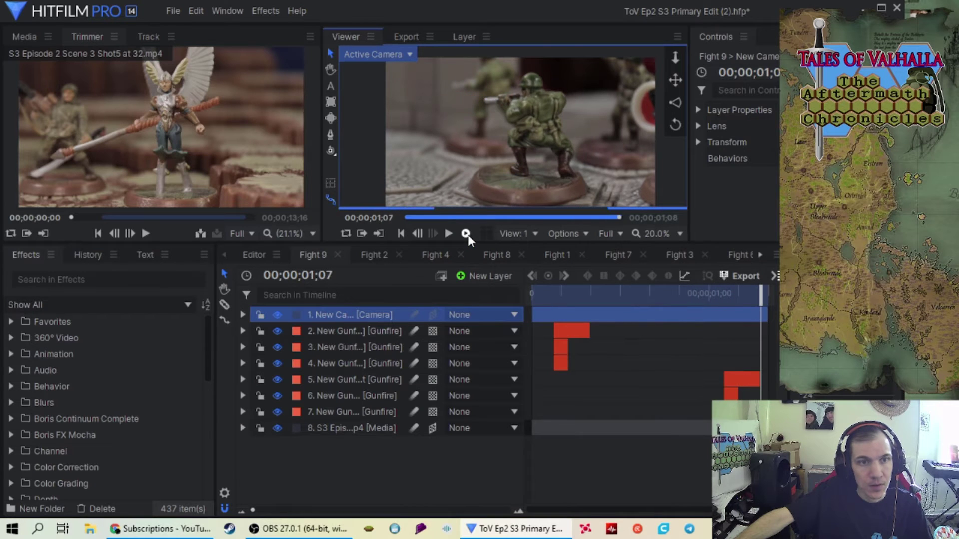
click(448, 234)
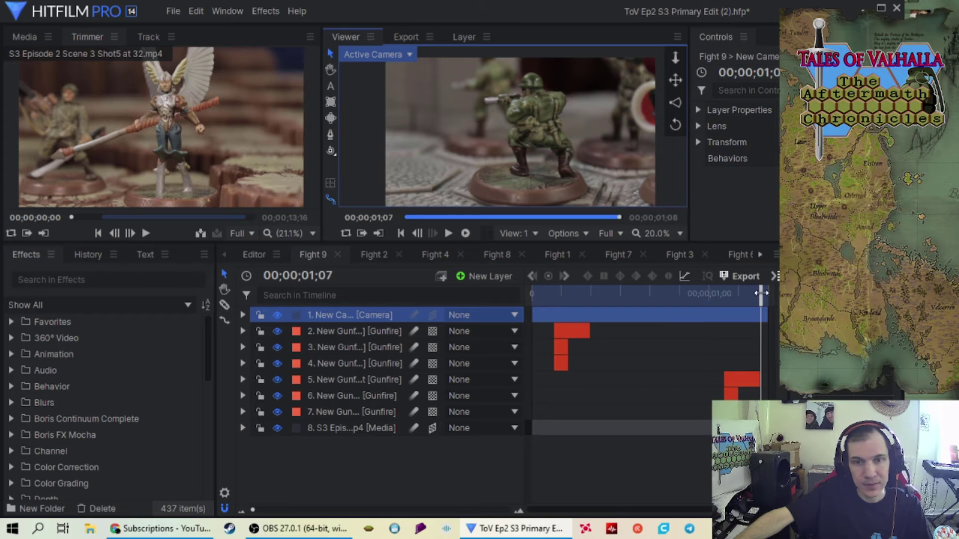
drag(763, 294, 552, 290)
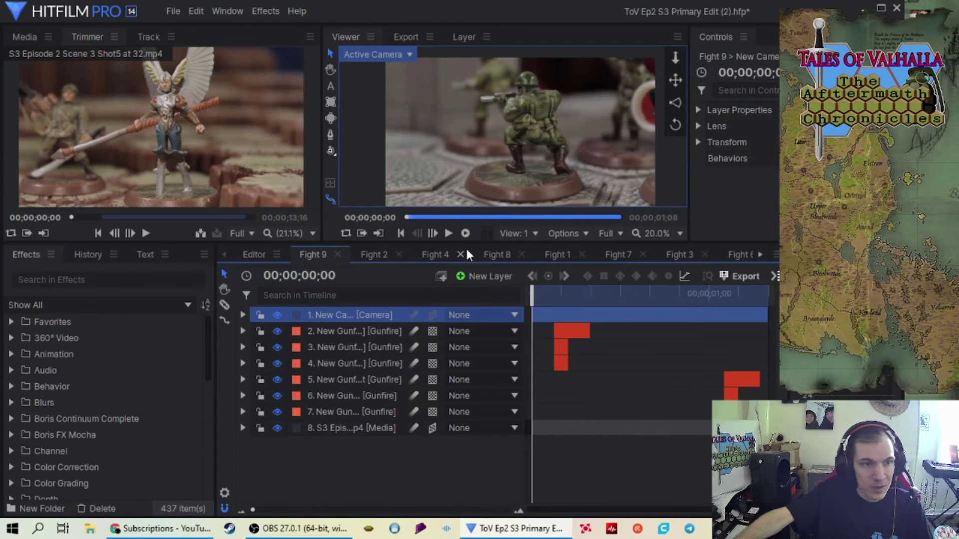
Step: Open the Fight 10 composite shot with the playhead at 00;00;00;00 and save the project
click(761, 255)
click(761, 254)
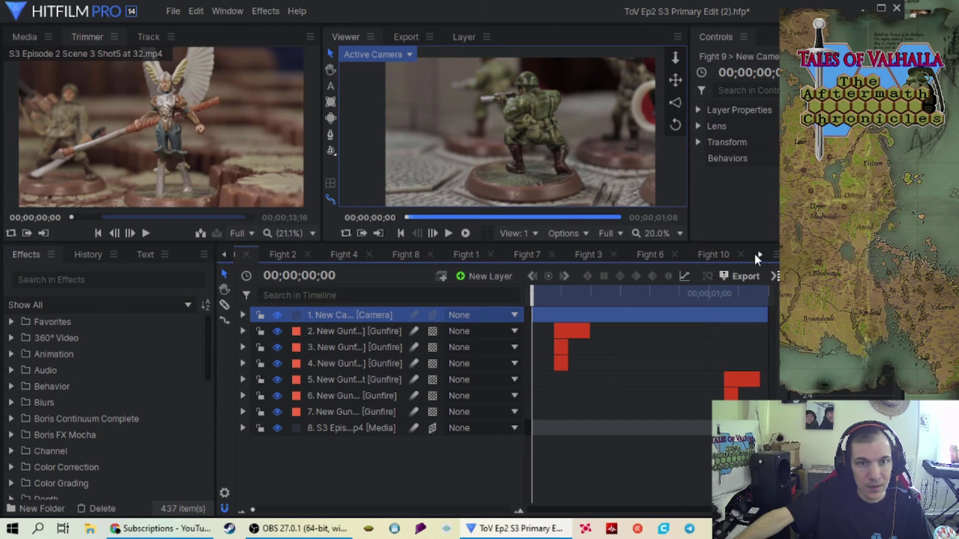
click(712, 256)
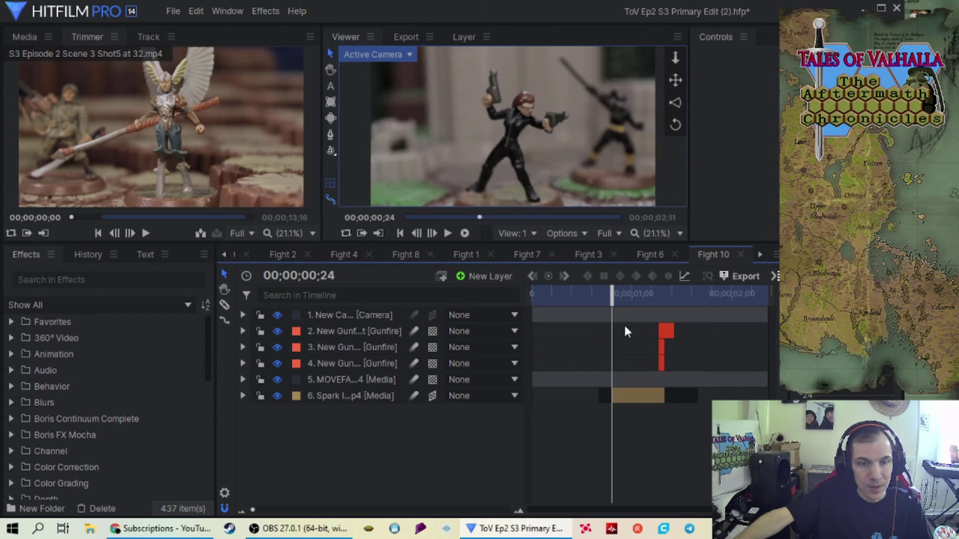
drag(614, 294, 532, 300)
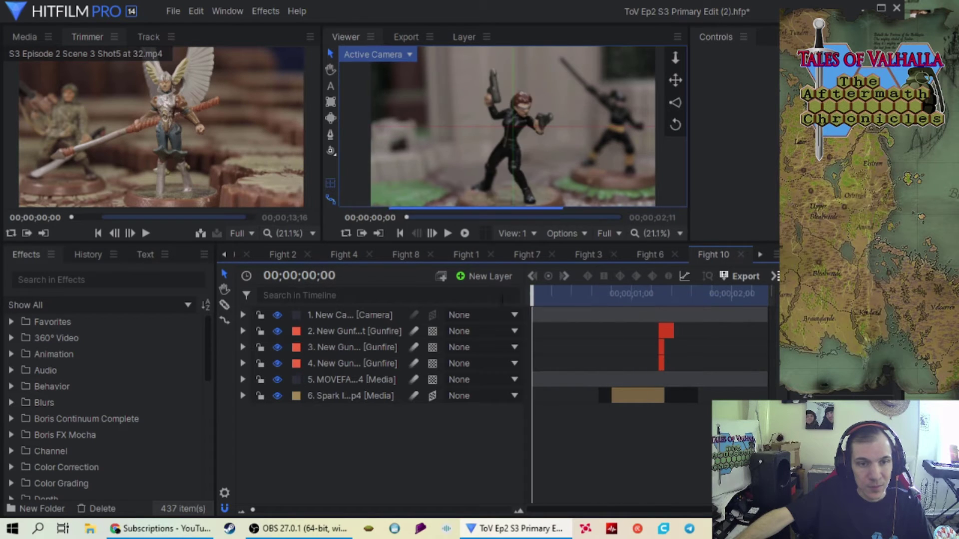
click(166, 16)
click(181, 93)
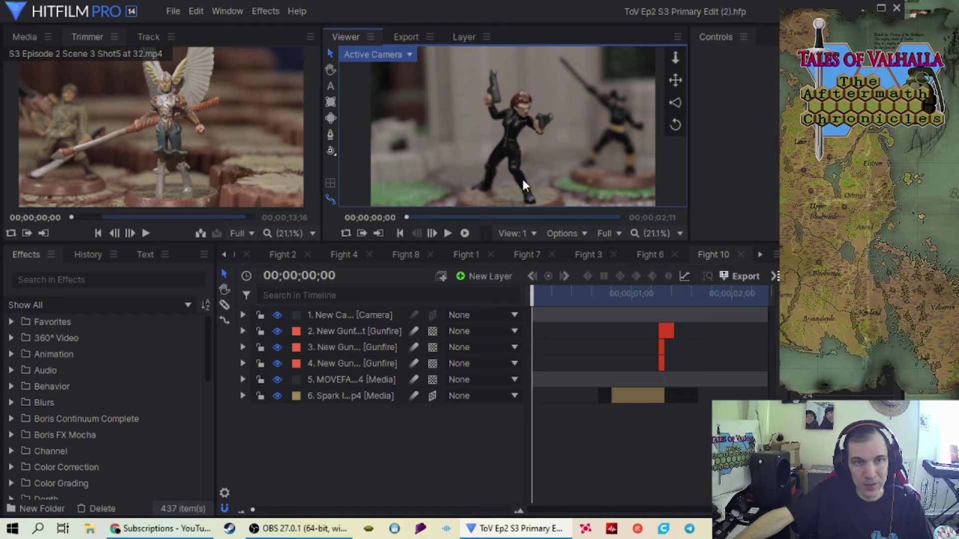
Step: Play Fight 10, then examine the blue gunfire's placement relative to the woman's pistol at 00;00;01;08
click(448, 234)
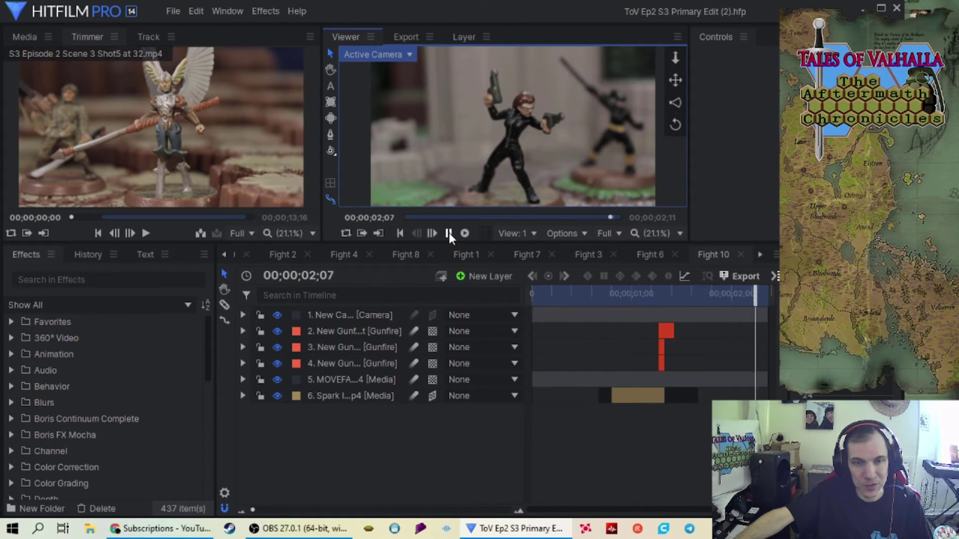
mouse_move(666, 297)
mouse_down()
mouse_move(638, 299)
mouse_move(651, 298)
mouse_up()
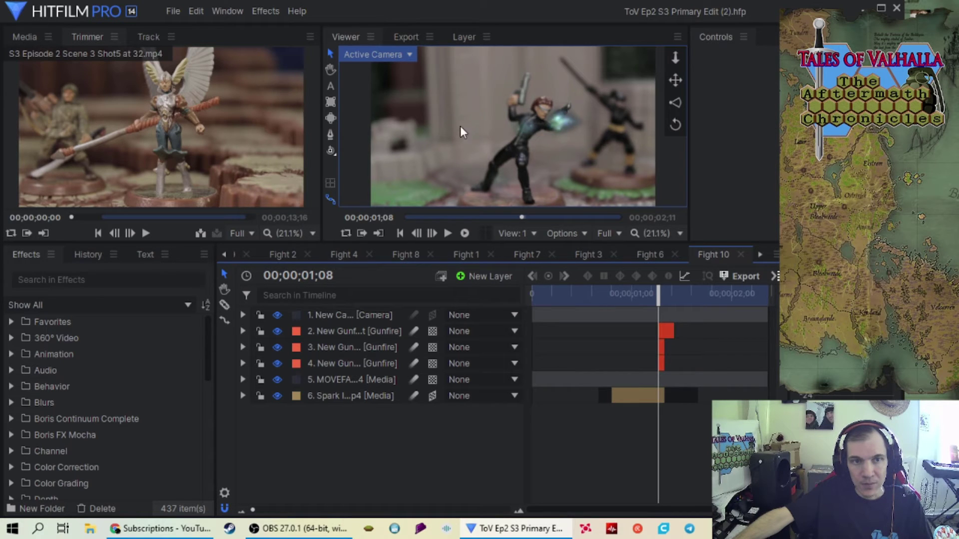
scroll(478, 127, up, 3)
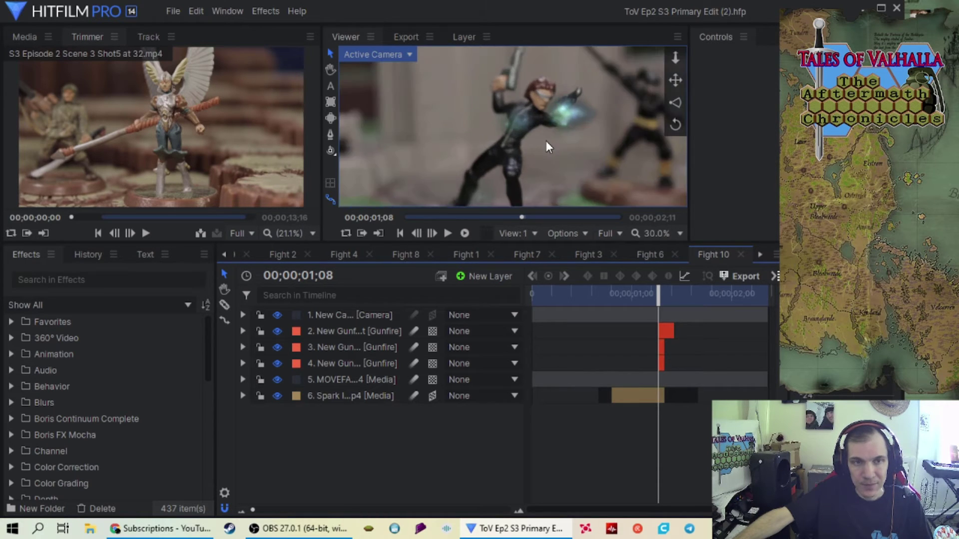
scroll(547, 141, up, 2)
scroll(522, 121, up, 1)
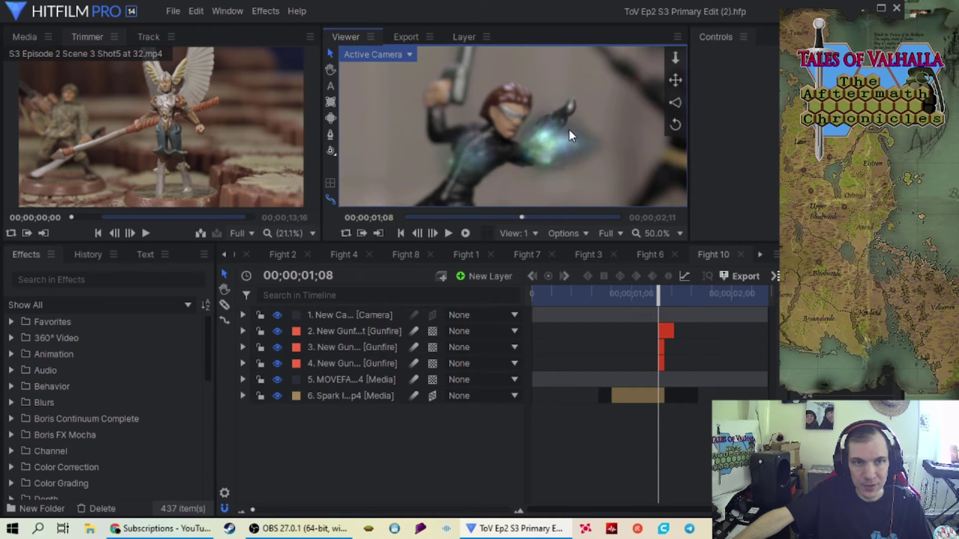
Step: Select the top gunfire layer in Fight 10 and hide the two gunfire layers below it
click(354, 332)
click(277, 348)
click(276, 363)
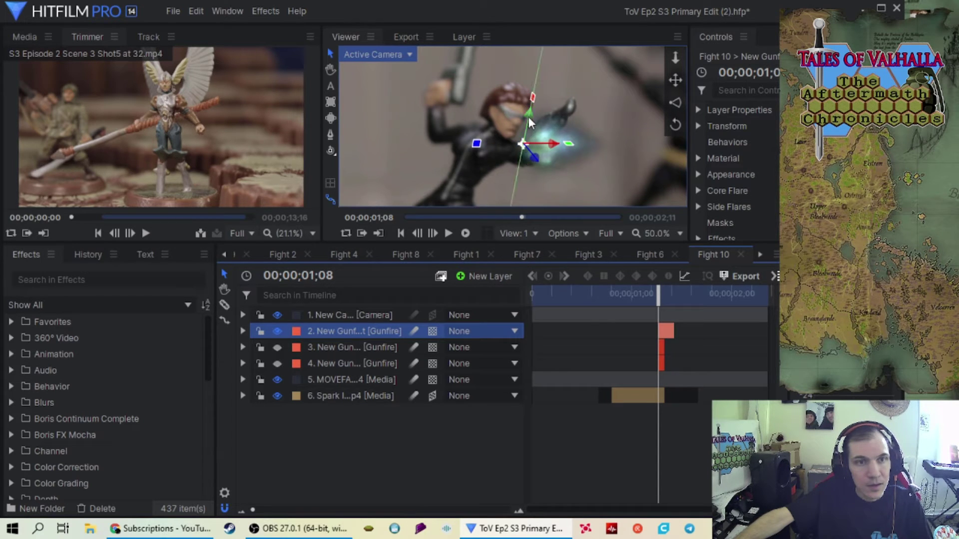
Step: Move and rotate the blue gunfire onto the muzzle of the woman's forward pistol, and select the camera layer
drag(528, 117, 607, 126)
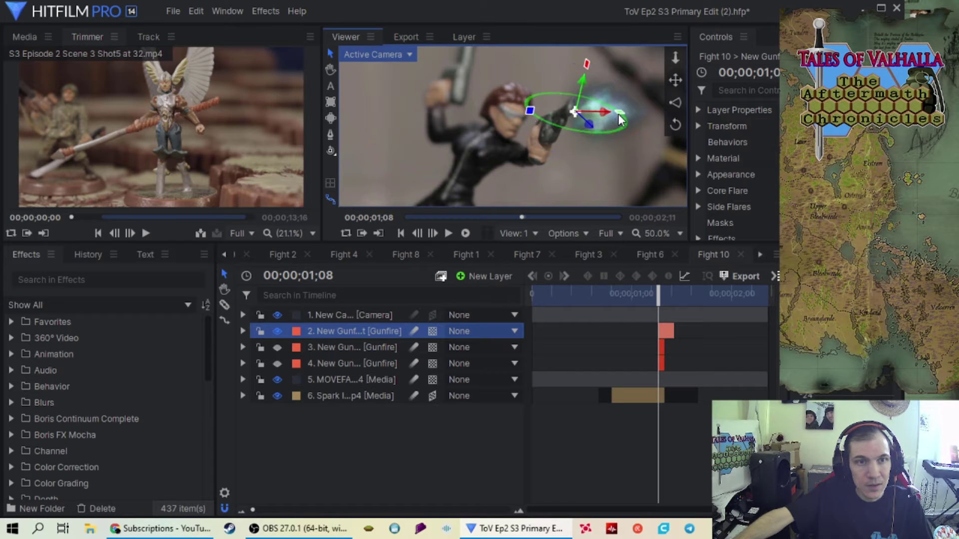
drag(618, 114, 598, 102)
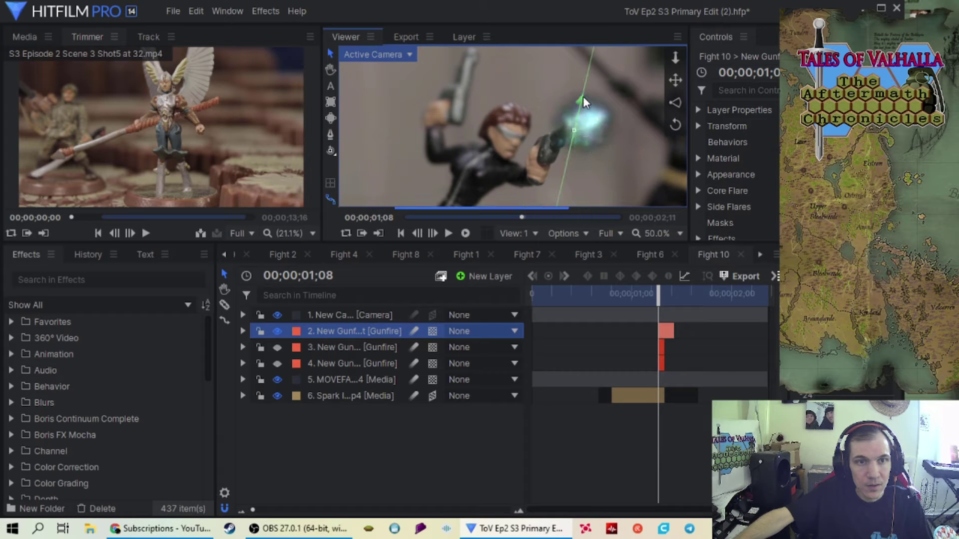
scroll(510, 136, down, 2)
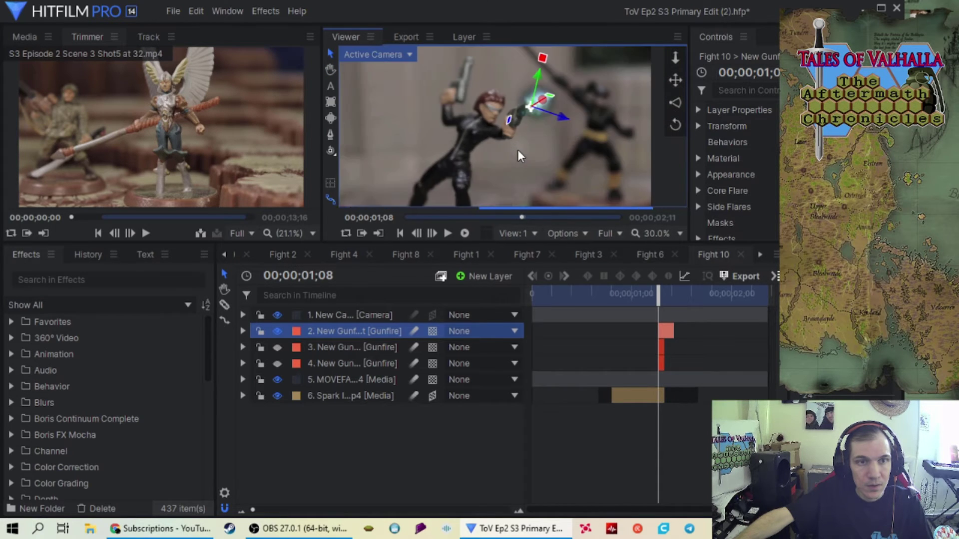
click(381, 315)
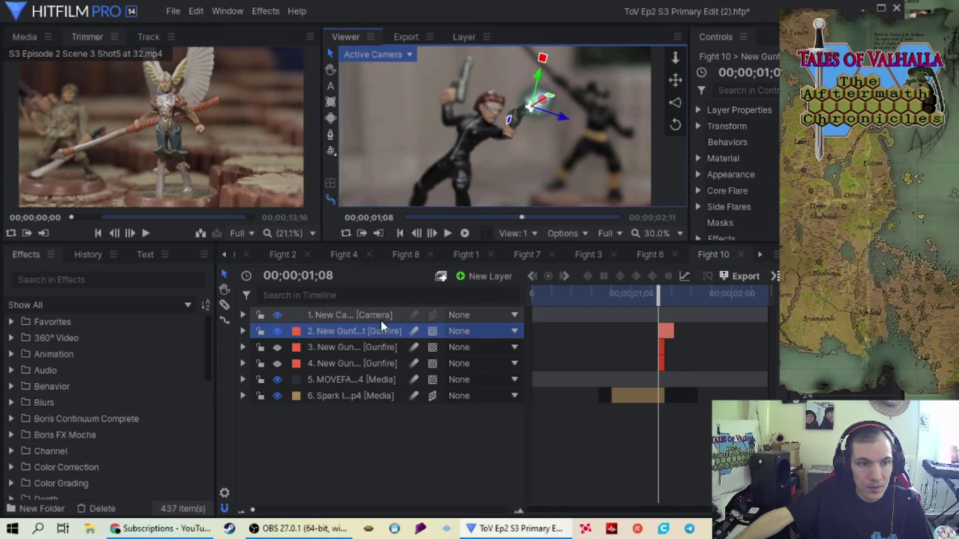
Step: Check the repositioned flash frame by frame from 00;00;01;03, then play Fight 10 from the start
click(643, 295)
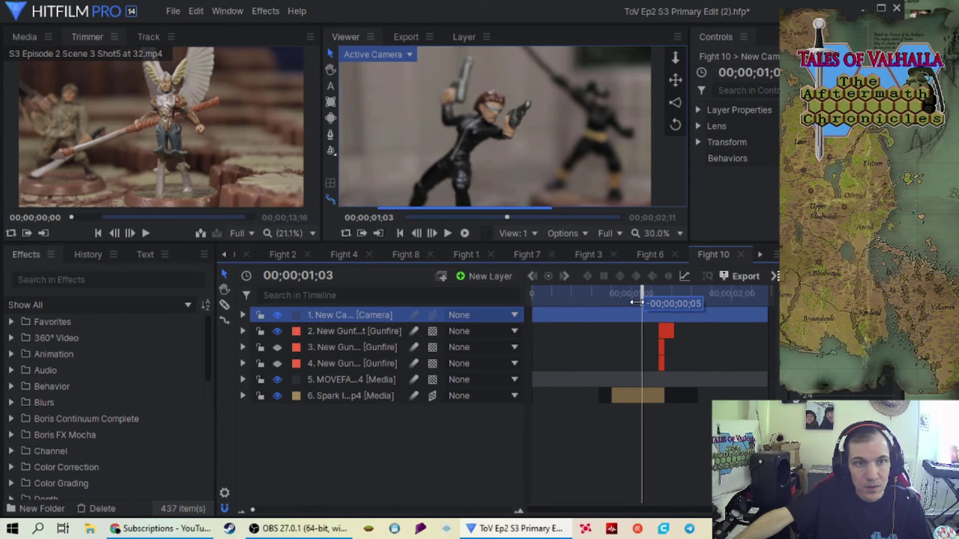
click(432, 234)
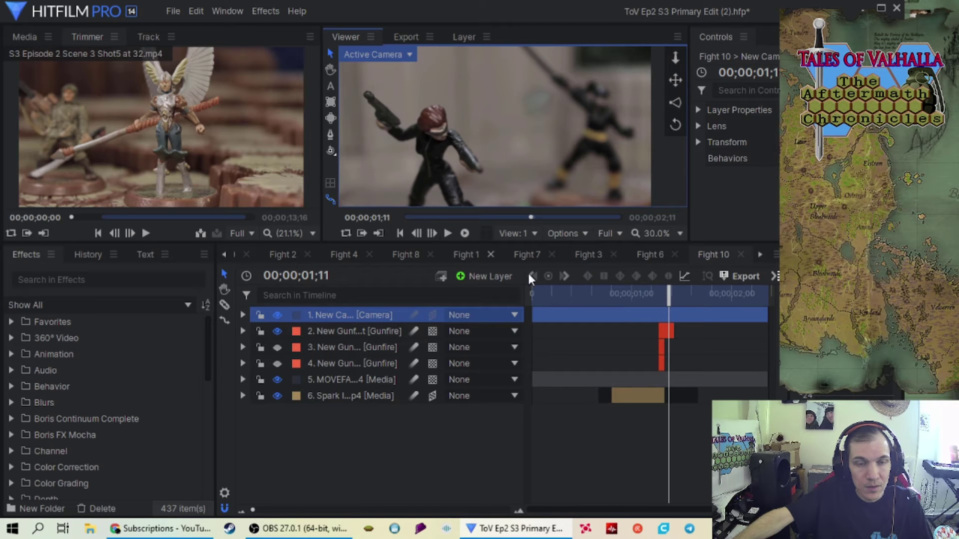
drag(665, 296, 480, 289)
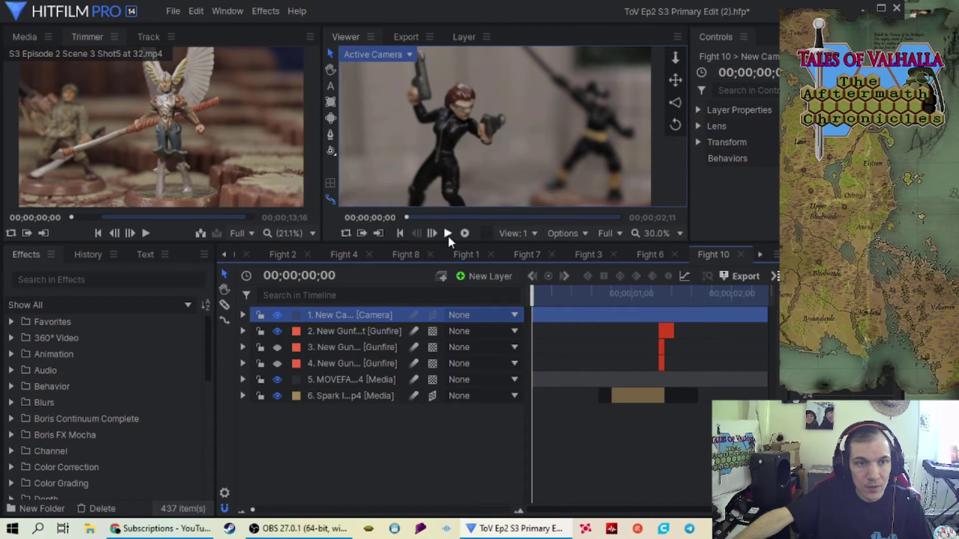
click(448, 233)
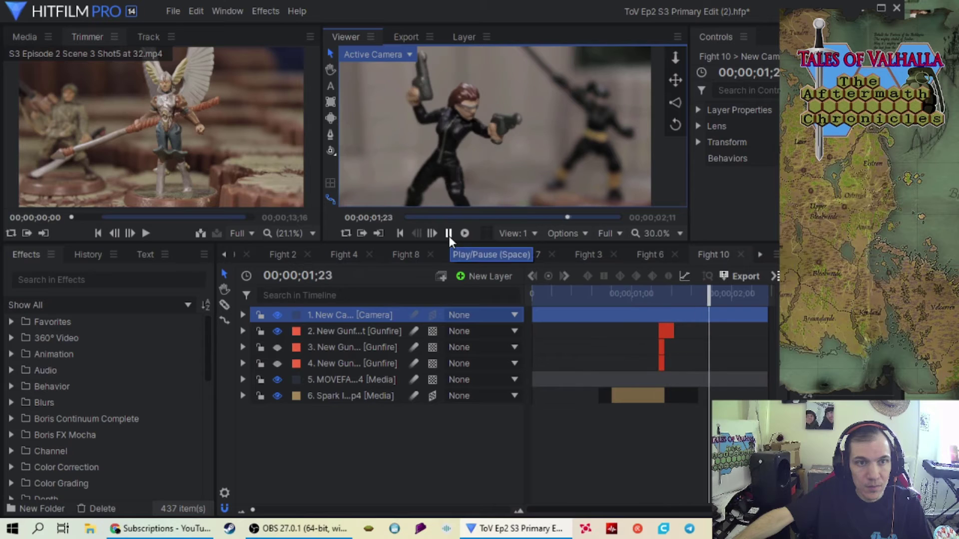
Step: Step through the frames between 00;00;01;02 and 00;00;01;08 to examine the pistol's movement before and at the flash
drag(767, 295, 642, 305)
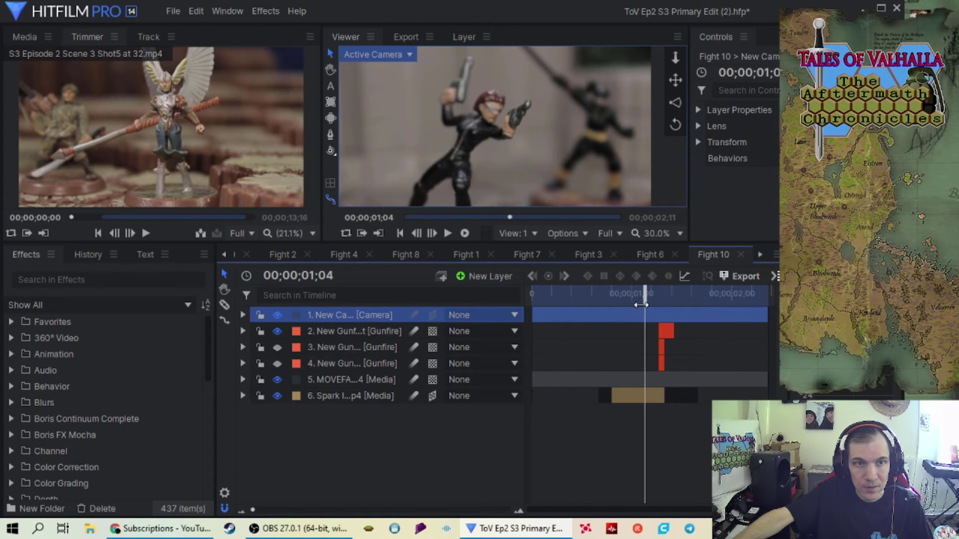
click(428, 234)
double_click(429, 234)
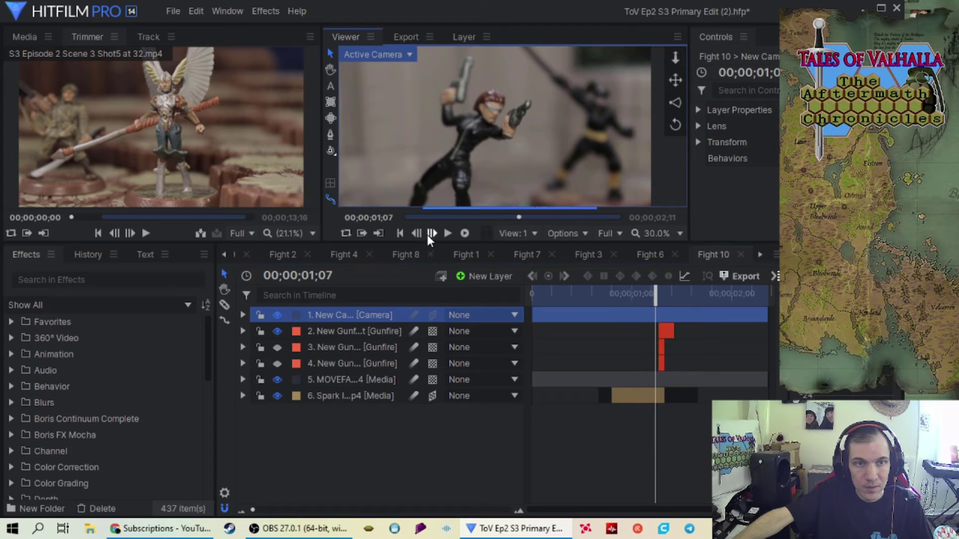
click(429, 234)
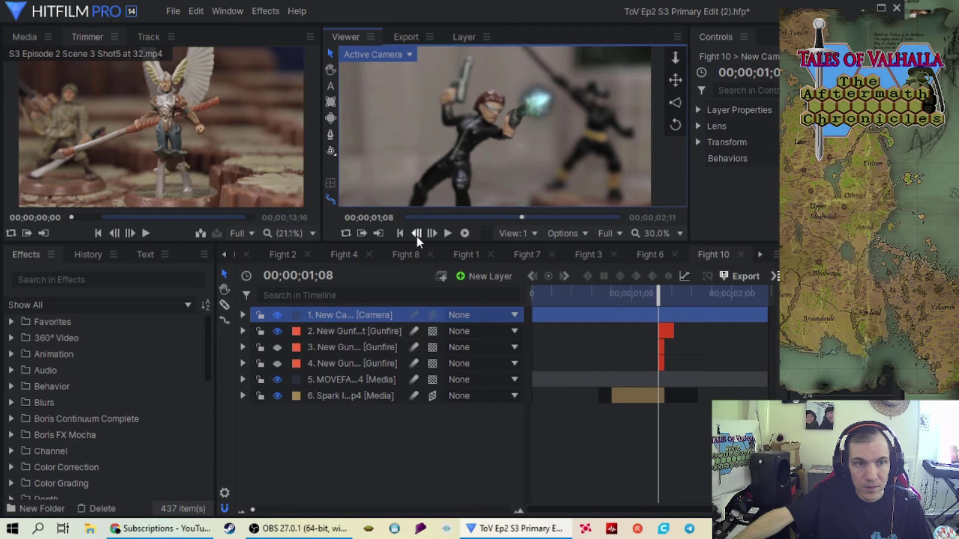
click(417, 235)
double_click(416, 235)
click(417, 235)
click(416, 235)
click(416, 235)
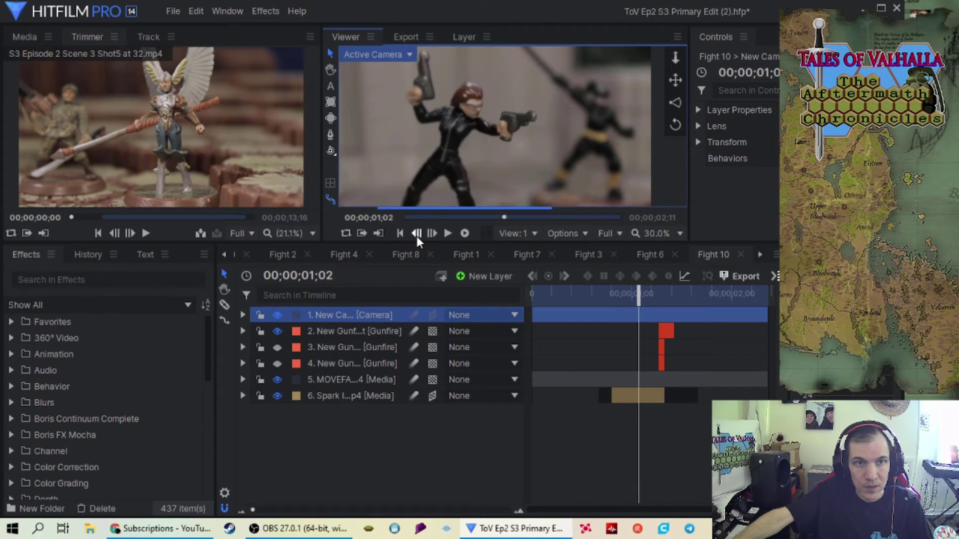
Step: Move the three gunfire clips in Fight 10 to start at 00;00;01;03 and play the shot from the start
click(432, 233)
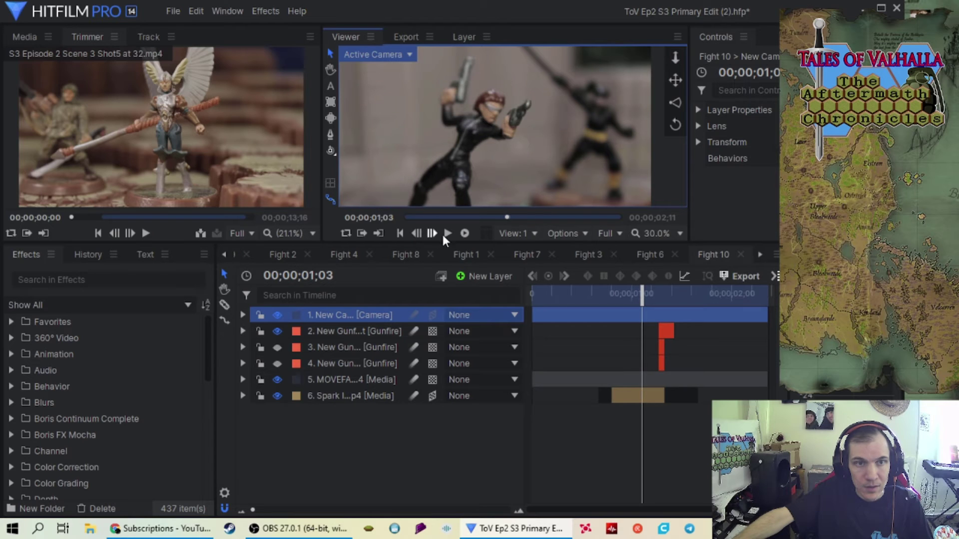
click(666, 329)
drag(665, 330, 644, 365)
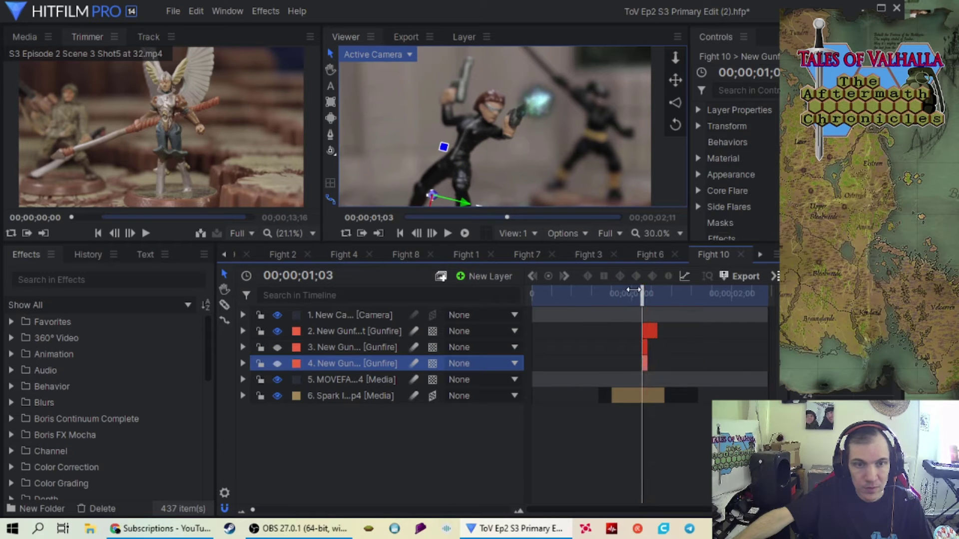
key(Home)
click(448, 233)
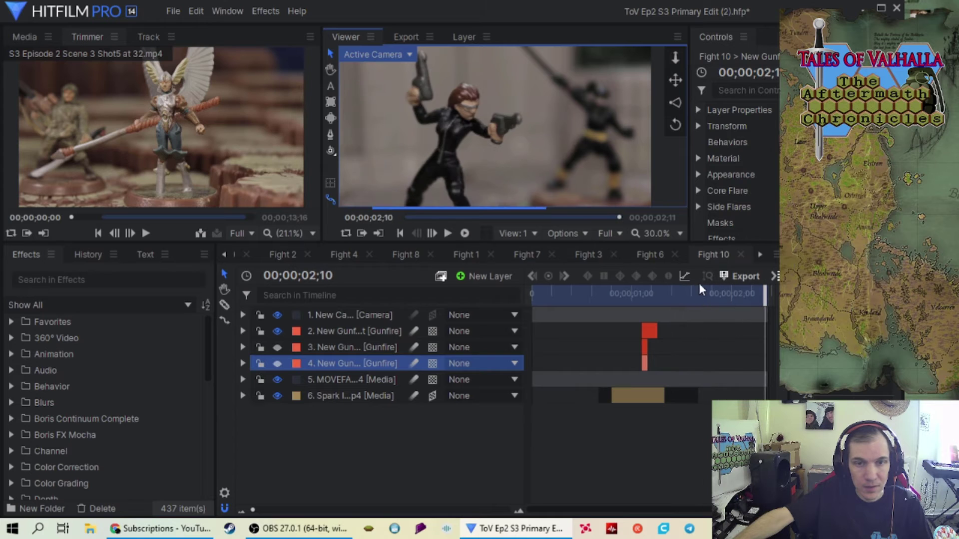
Step: Step through Fight 10 from 00;00;01;02 to 00;00;01;11 to compare the flash timing with the pistol's movement
drag(624, 295, 636, 298)
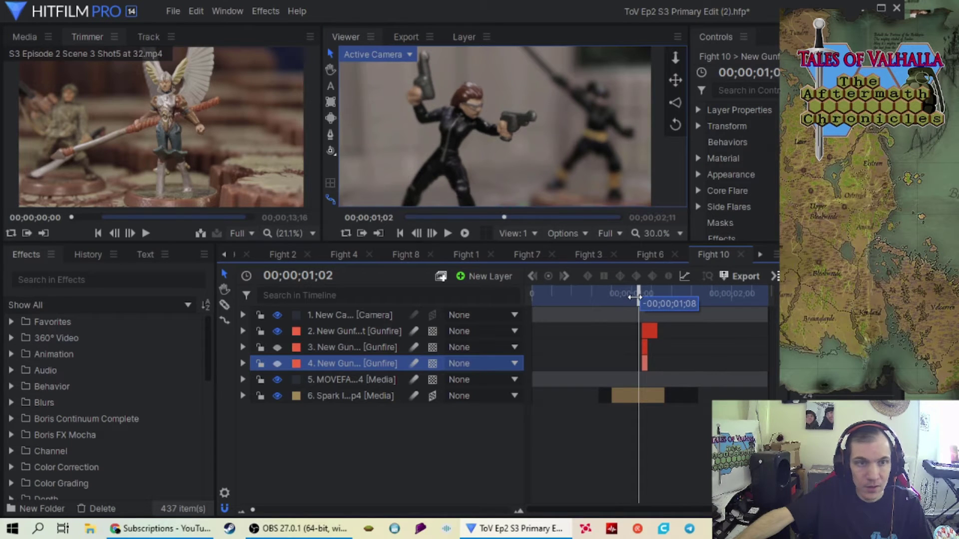
click(430, 233)
click(430, 233)
click(430, 233)
click(430, 232)
click(430, 232)
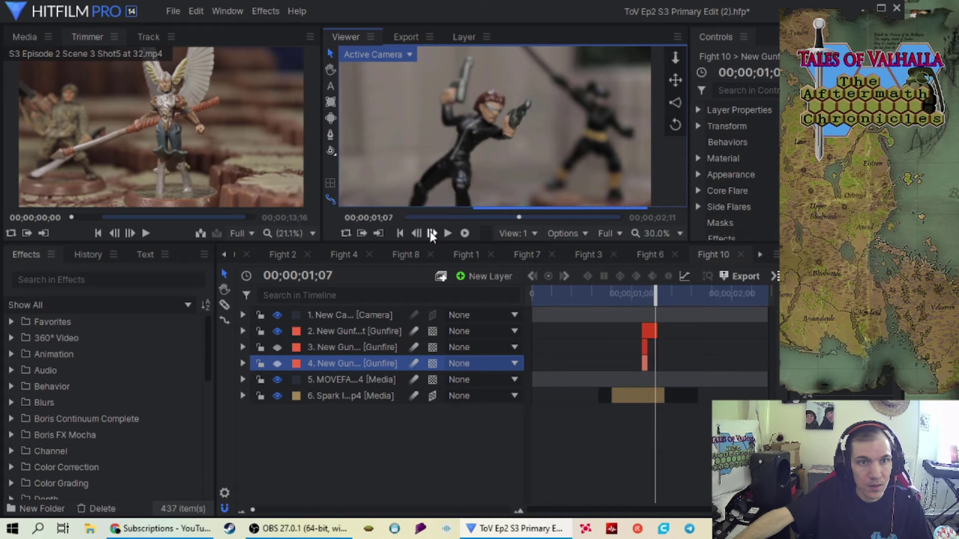
click(430, 231)
click(430, 232)
click(430, 232)
click(430, 232)
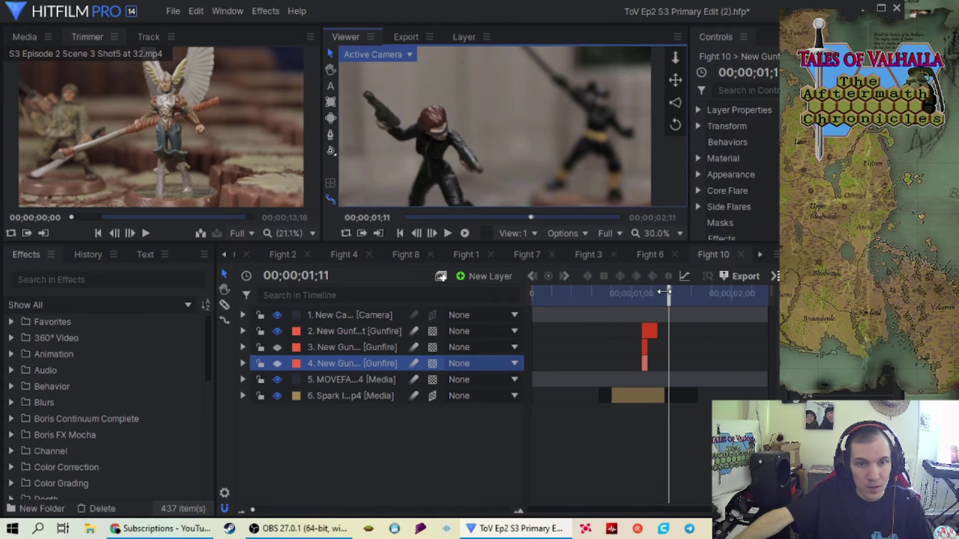
Step: Show the middle gunfire layer at 00;00;01;03, then move and rotate it towards the woman's forward pistol
click(642, 294)
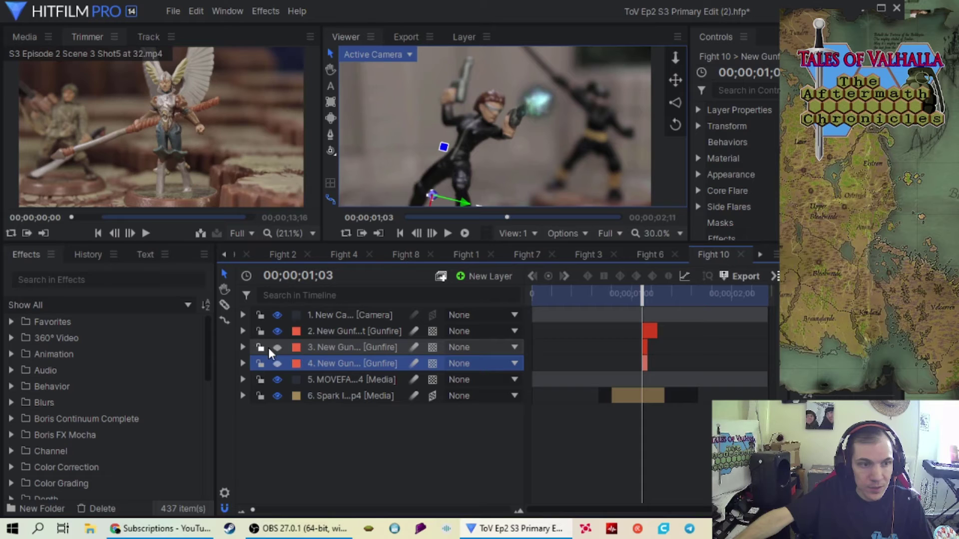
click(278, 346)
click(338, 346)
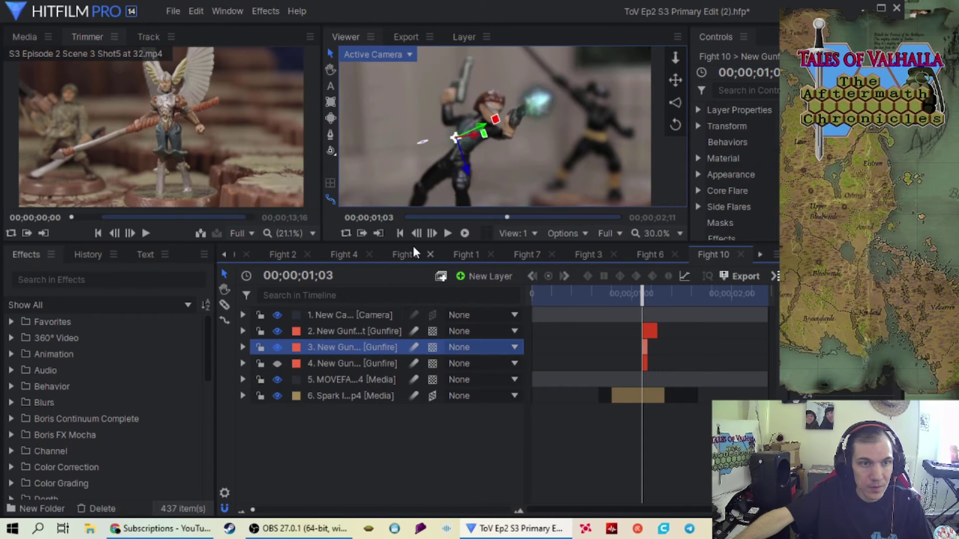
mouse_move(460, 139)
mouse_down()
mouse_move(478, 141)
mouse_move(513, 122)
mouse_up()
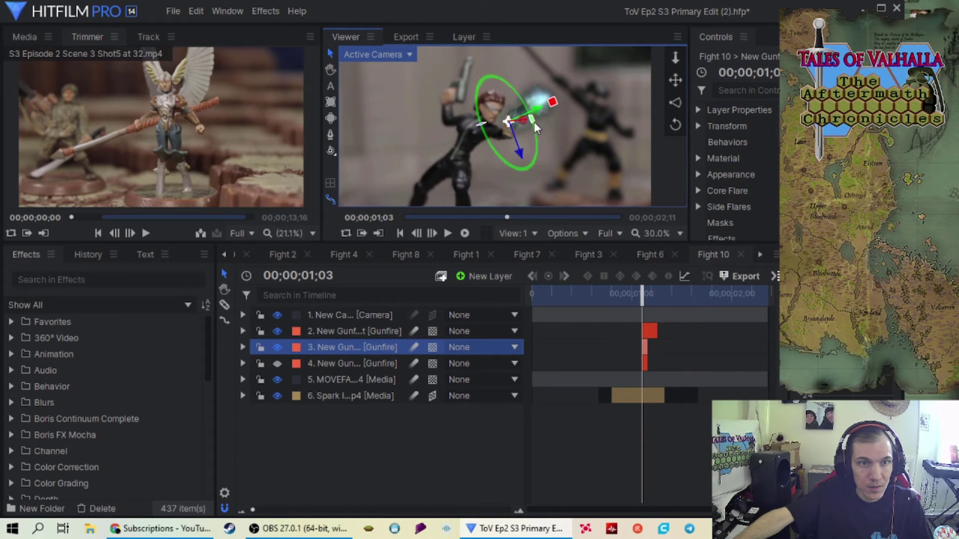
drag(535, 122, 532, 107)
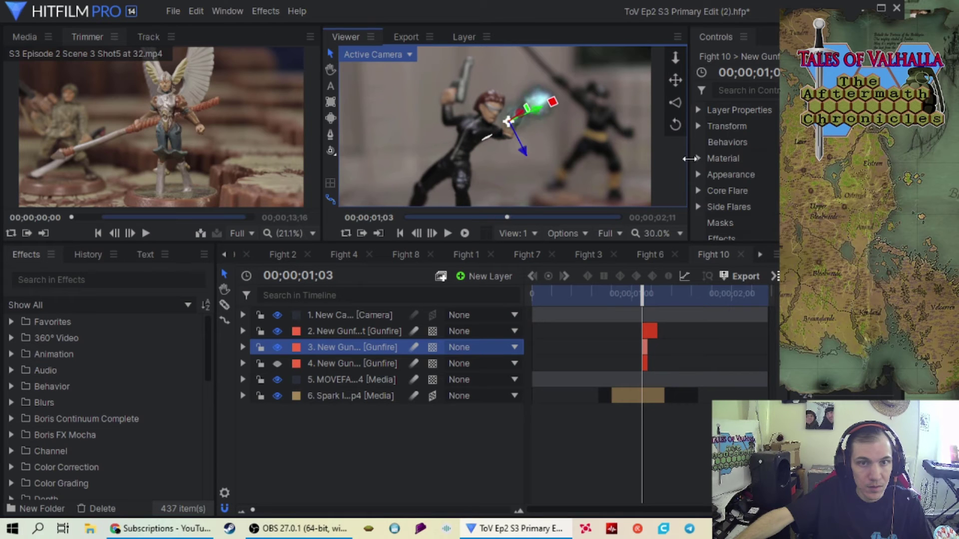
click(698, 125)
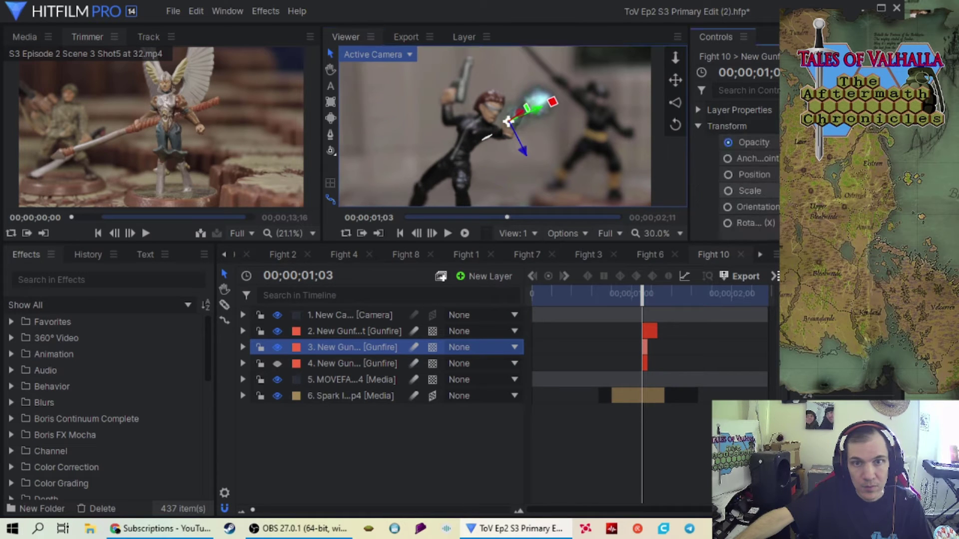
click(749, 190)
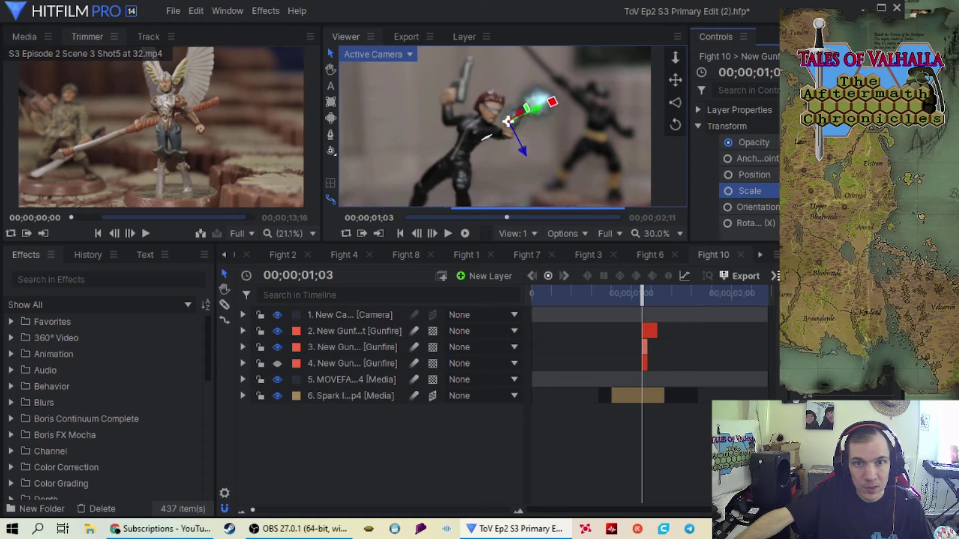
scroll(508, 151, up, 3)
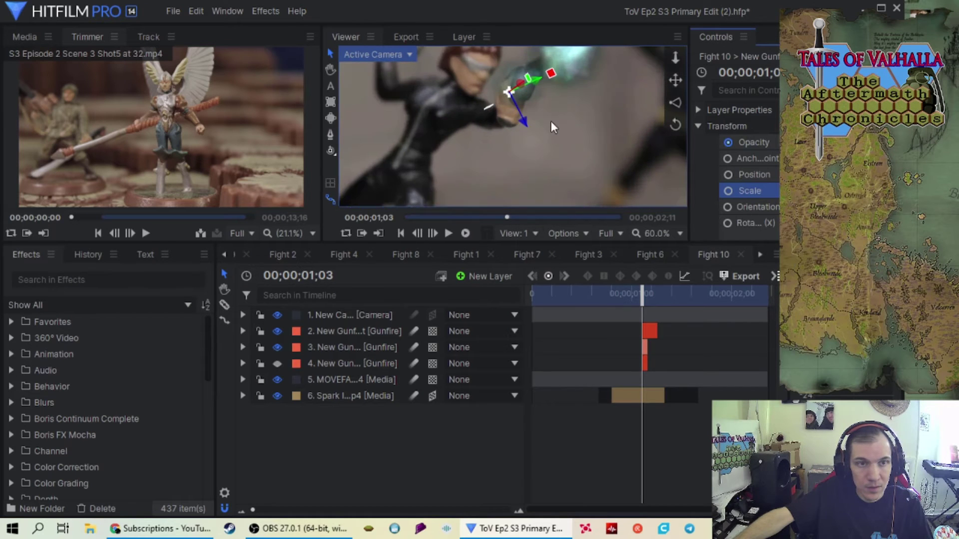
drag(552, 121, 573, 154)
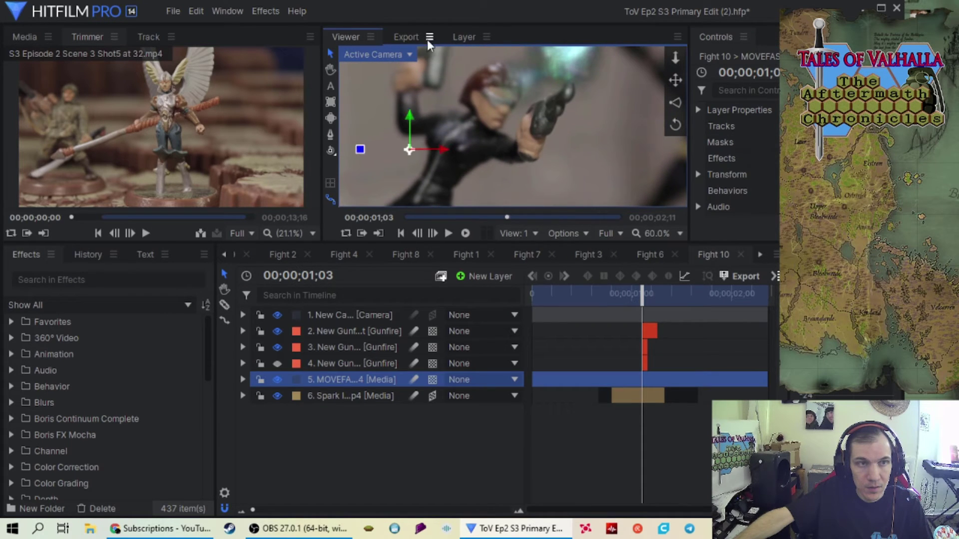
click(164, 9)
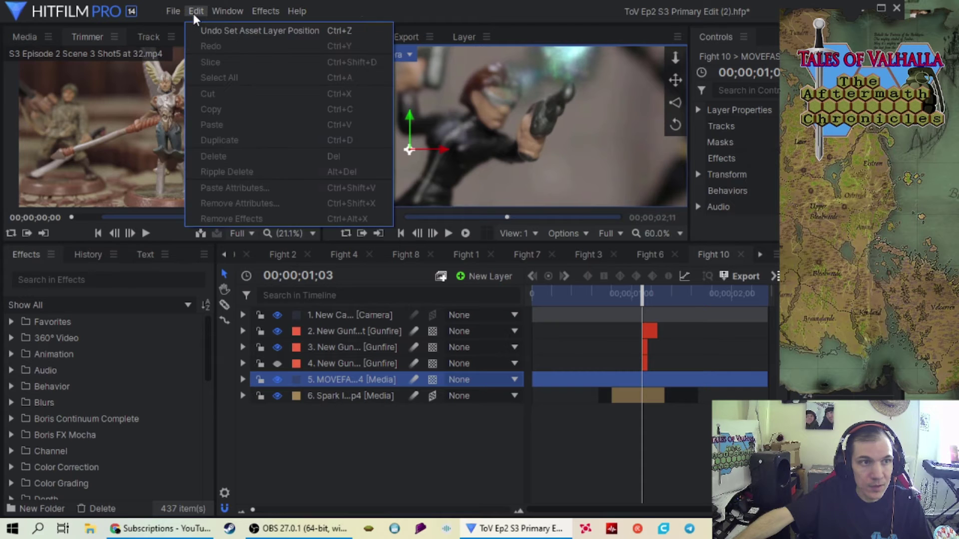
click(207, 29)
Step: Select the middle gunfire layer again and fine-tune its position and angle at the woman's forward hand
drag(521, 125, 553, 183)
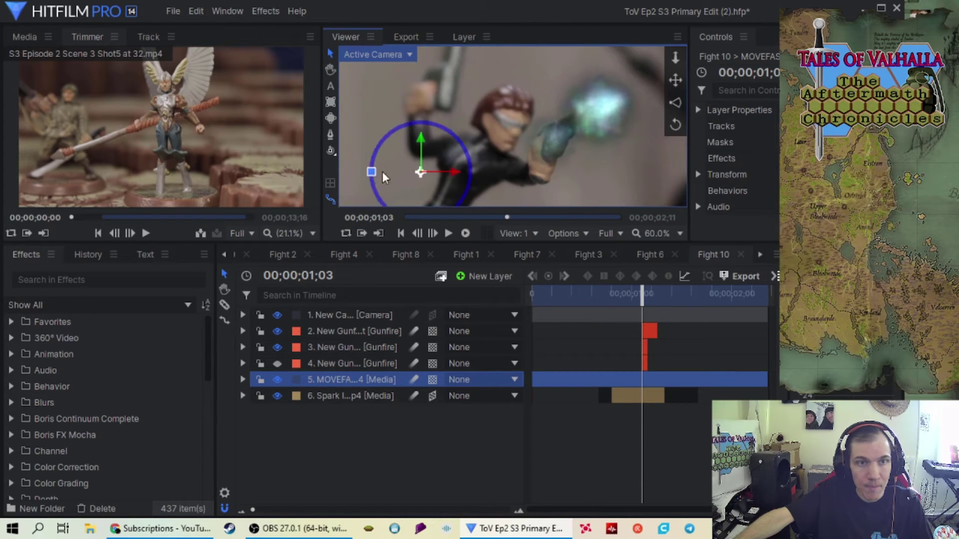
click(346, 348)
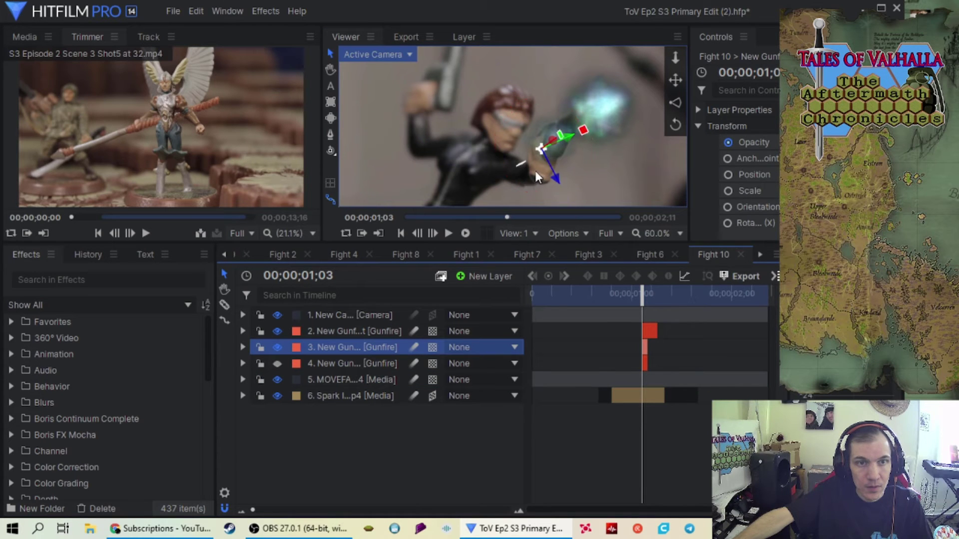
drag(555, 120, 566, 182)
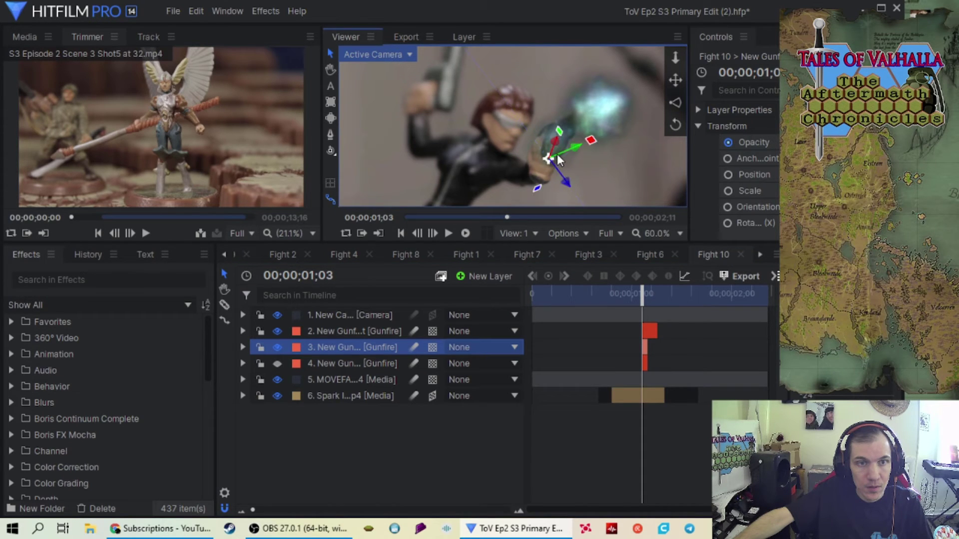
drag(577, 148, 572, 149)
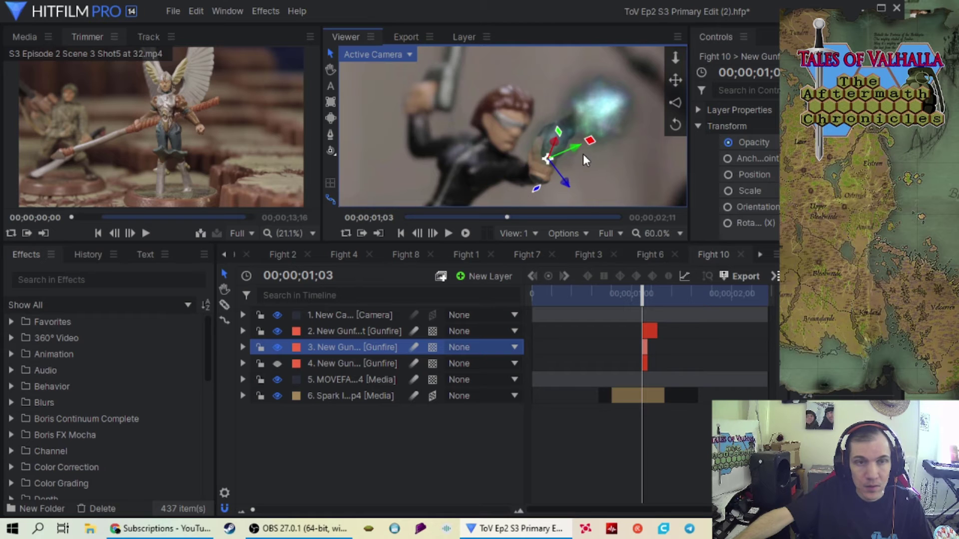
scroll(535, 154, down, 2)
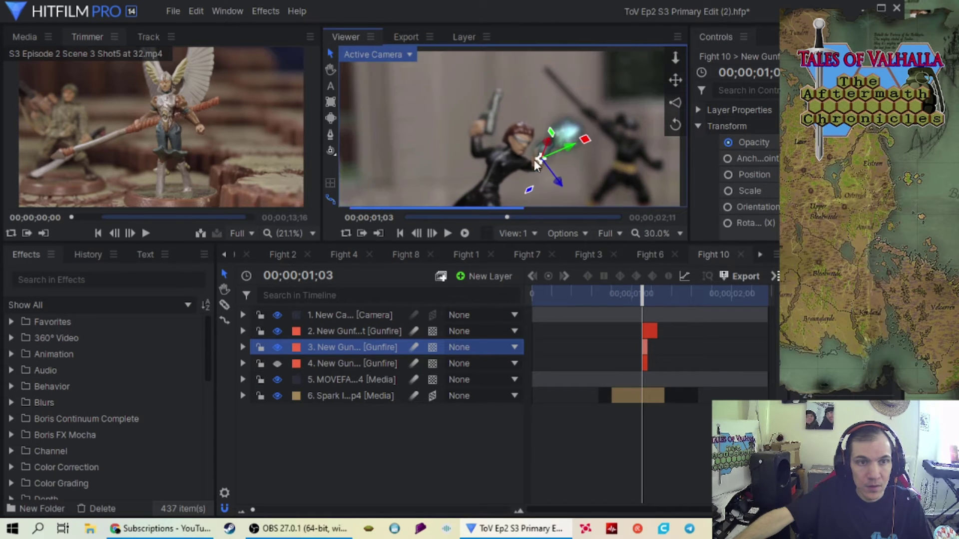
Step: Show the lowest gunfire layer, undo its last adjustment, and reposition it beside the woman's hip
click(330, 365)
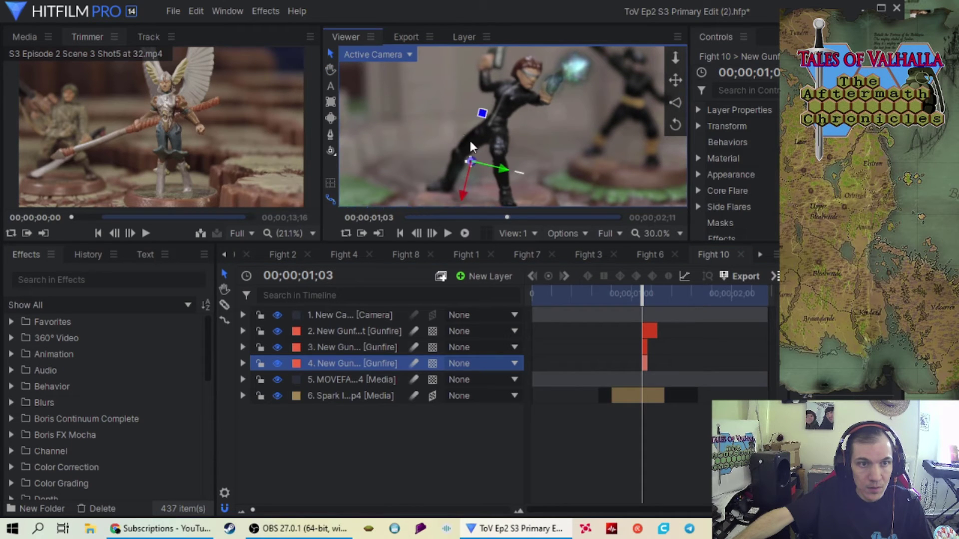
click(194, 10)
click(213, 31)
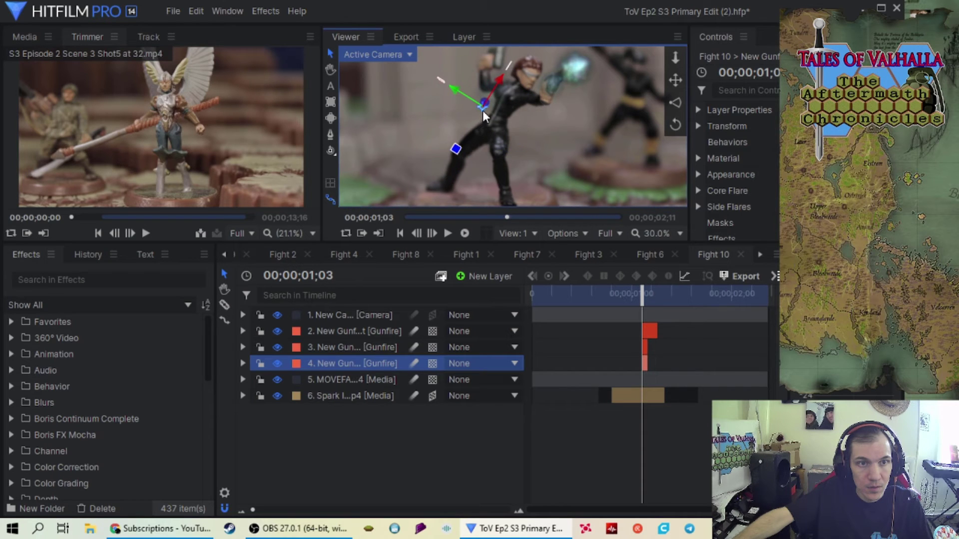
drag(476, 117, 492, 133)
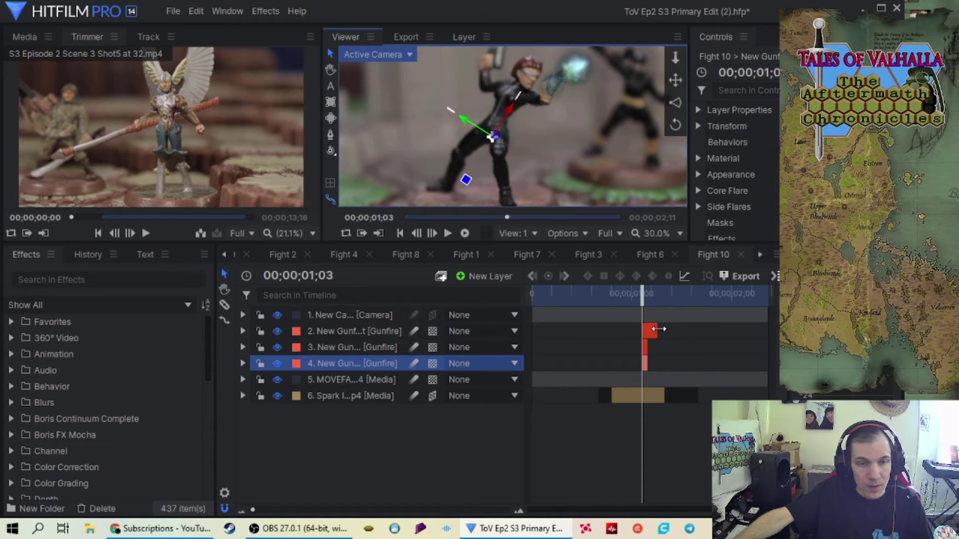
Step: Return Fight 10 to its first frame, fit the whole shot in view, and save the project
key(Home)
scroll(511, 184, down, 1)
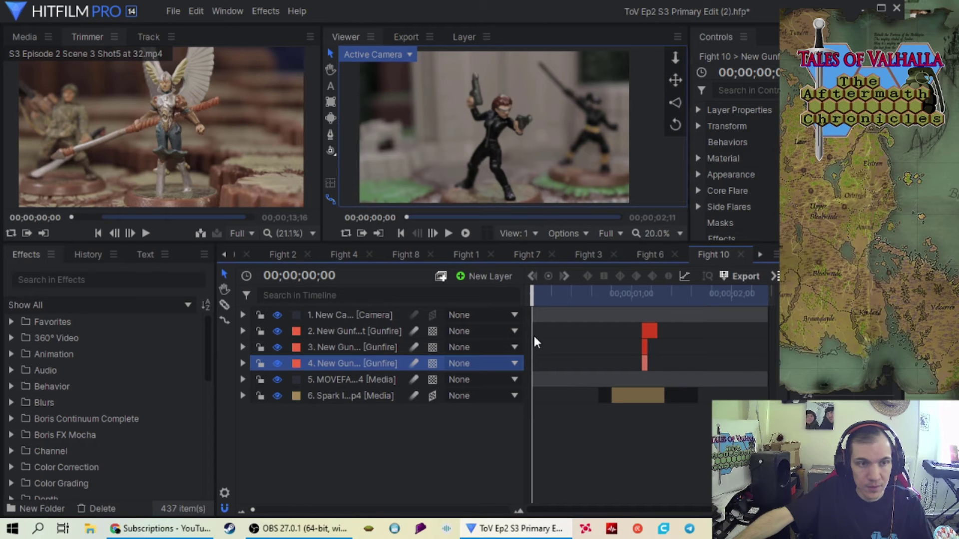
click(173, 11)
click(195, 91)
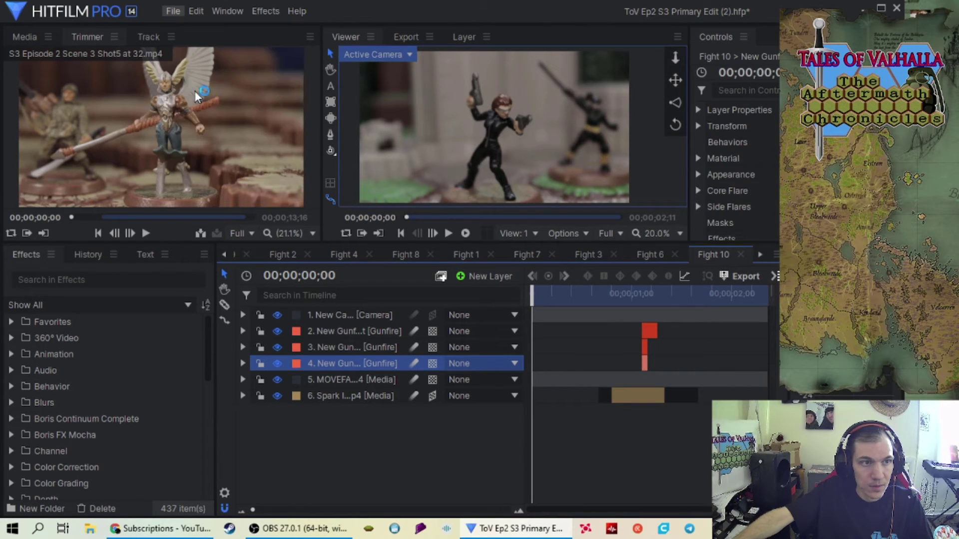
Step: Play Fight 10 twice from the start to check the muzzle flash, then return to the first frame
click(449, 232)
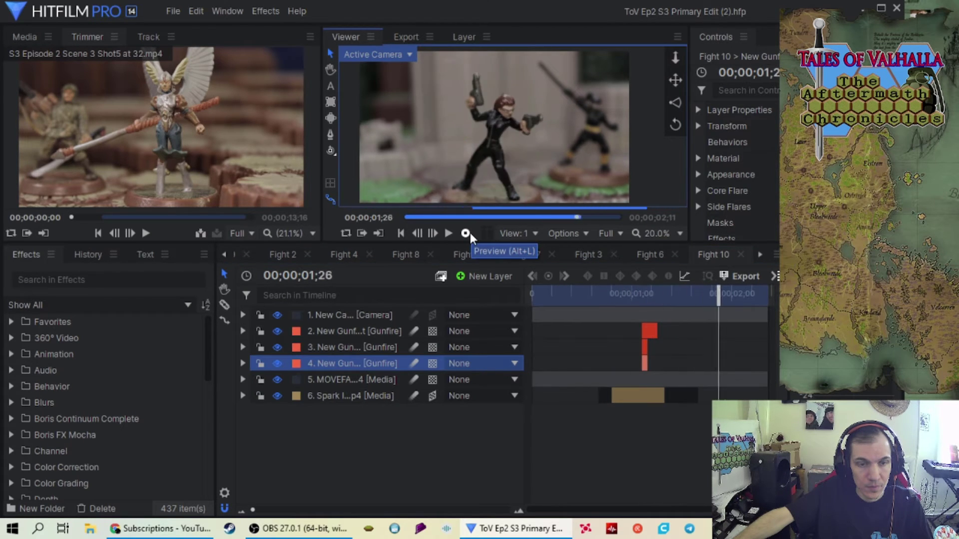
click(338, 314)
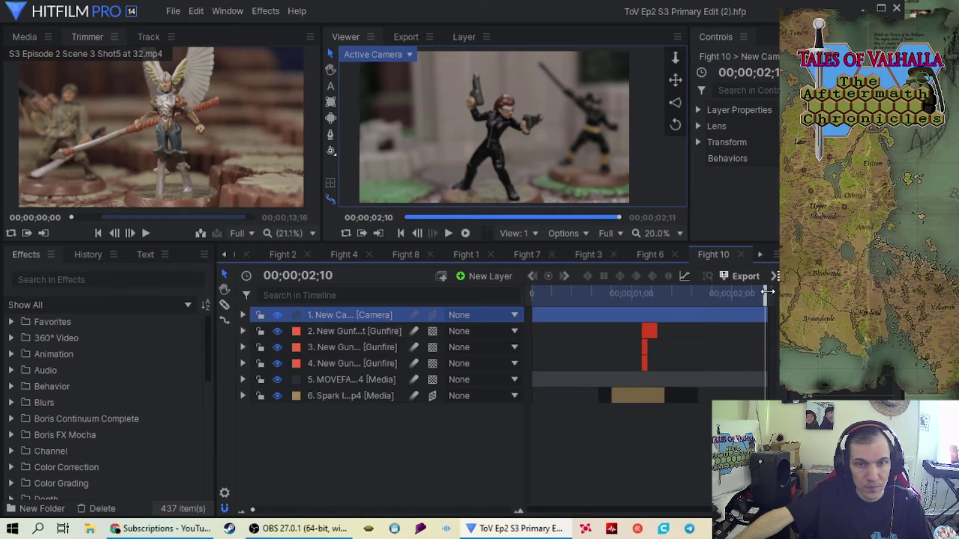
drag(766, 293, 525, 295)
click(447, 234)
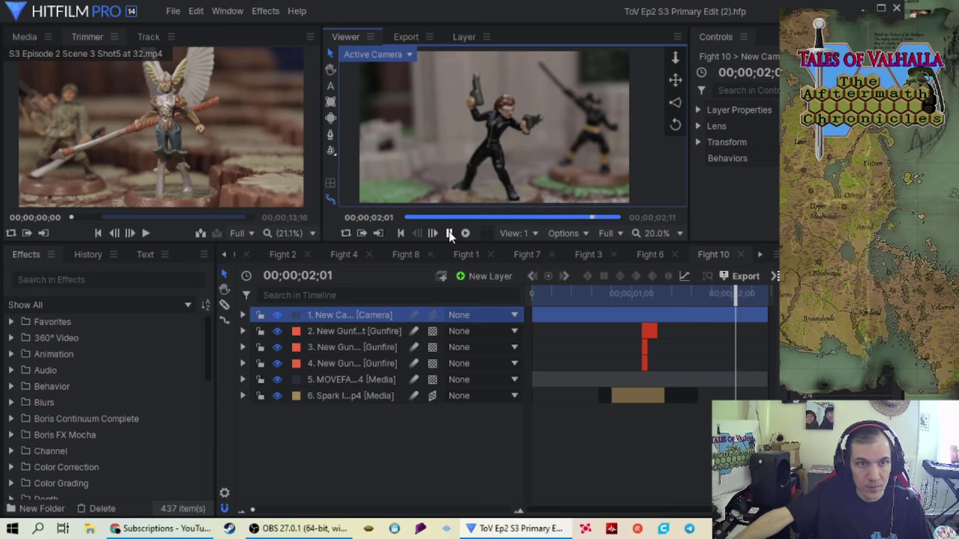
drag(760, 294, 538, 309)
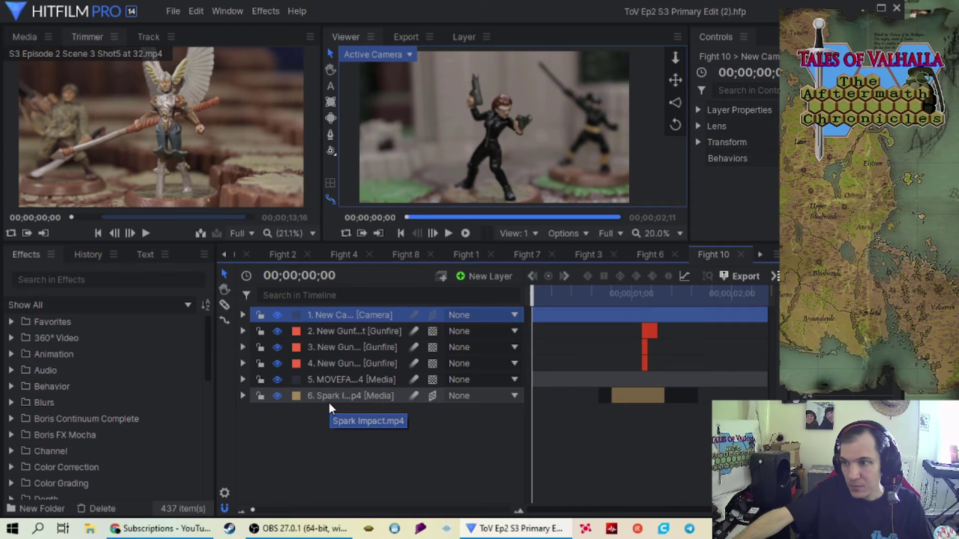
Step: Place the Spark Impact layer directly below the camera layer and start its clip at 00;00;00;00
drag(338, 400, 379, 326)
drag(626, 334, 547, 325)
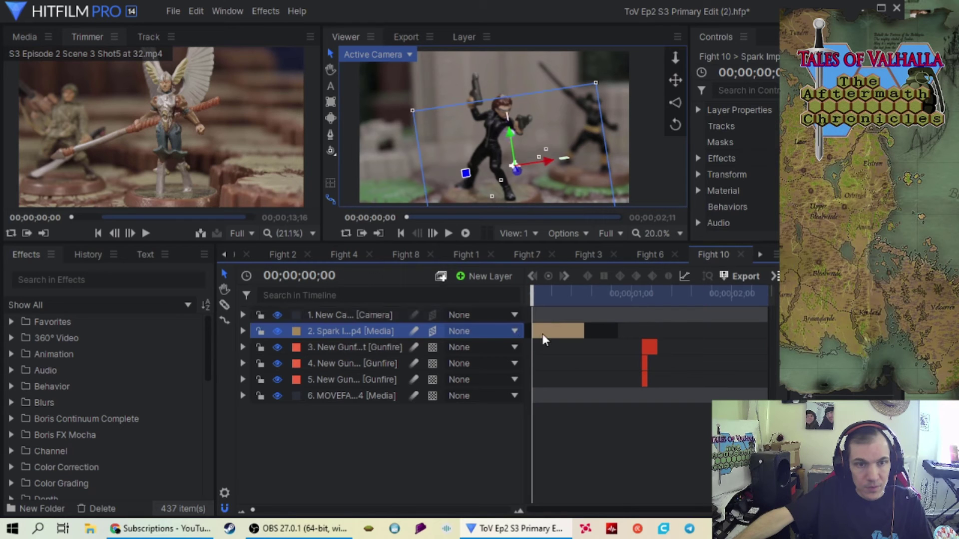
mouse_move(534, 292)
mouse_down()
mouse_move(546, 292)
mouse_move(524, 296)
mouse_up()
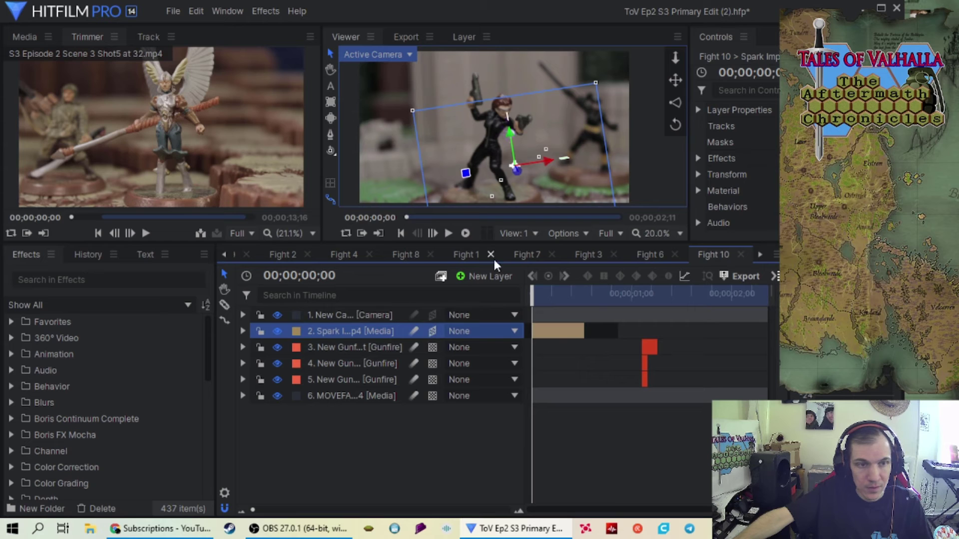
Step: Remove all Position keyframes from the Spark Impact layer
click(242, 331)
click(257, 396)
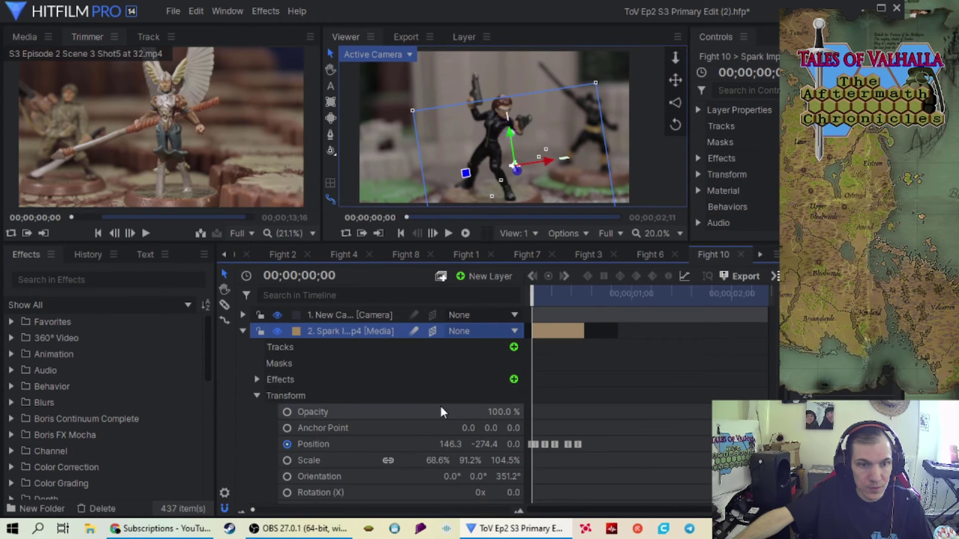
drag(595, 443, 532, 444)
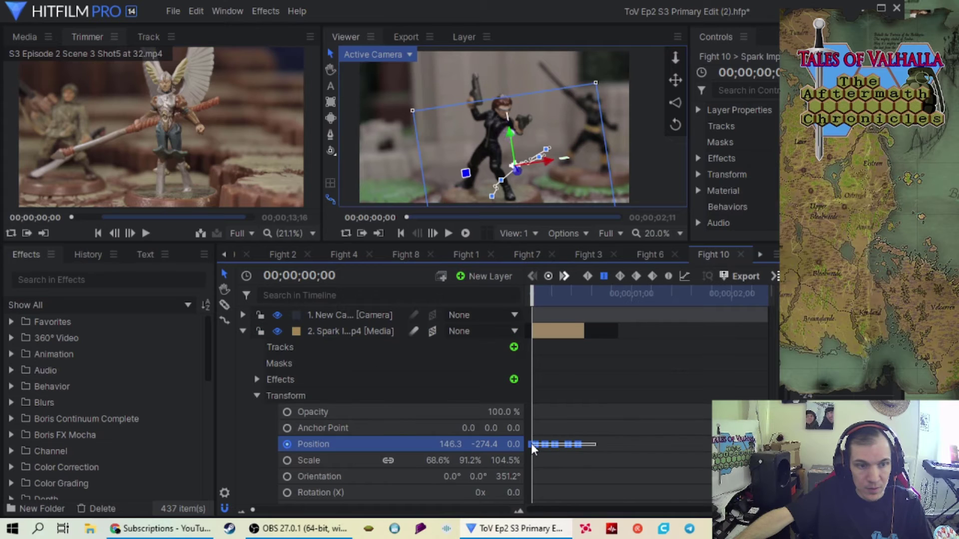
right_click(556, 444)
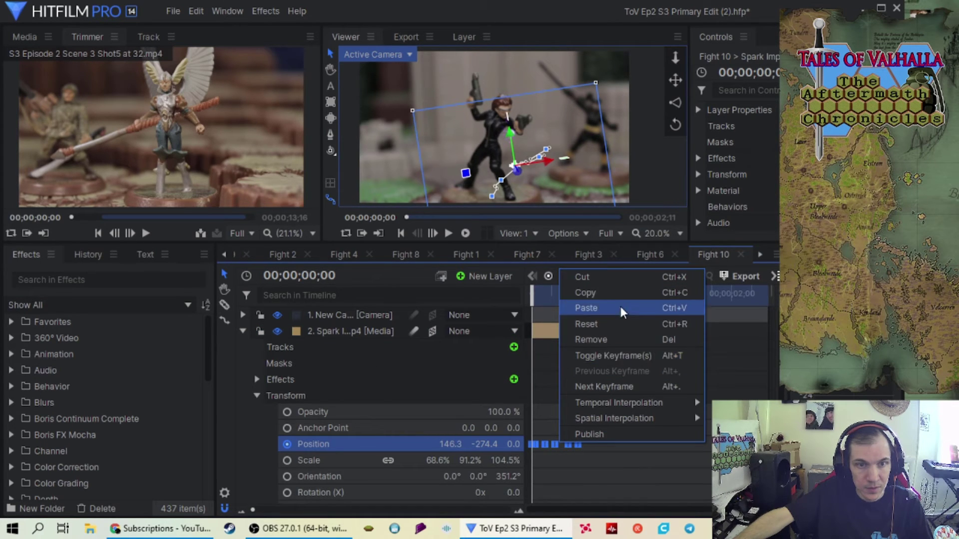
click(614, 341)
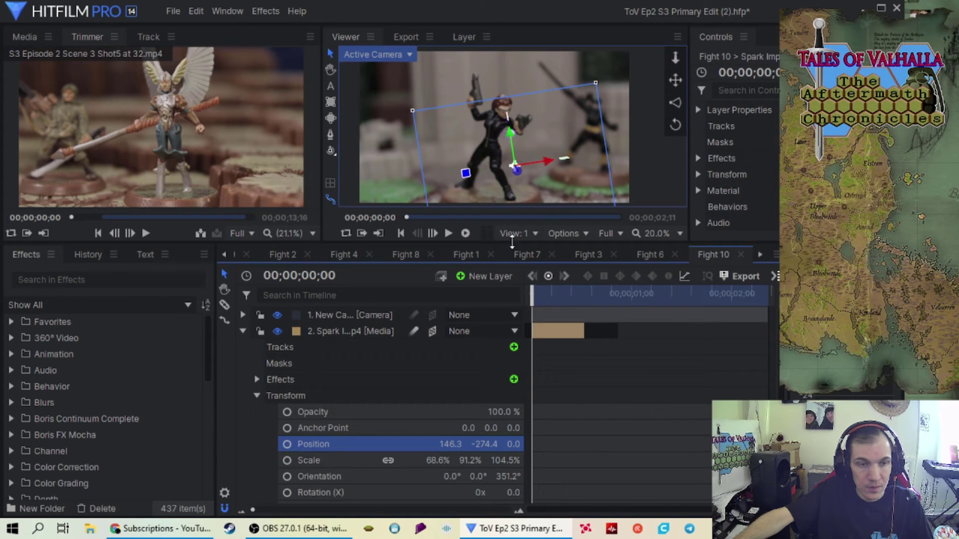
Step: Move the Spark Impact layer to about -443, -14 and rotate it to a Z orientation of about 190.9°
click(354, 335)
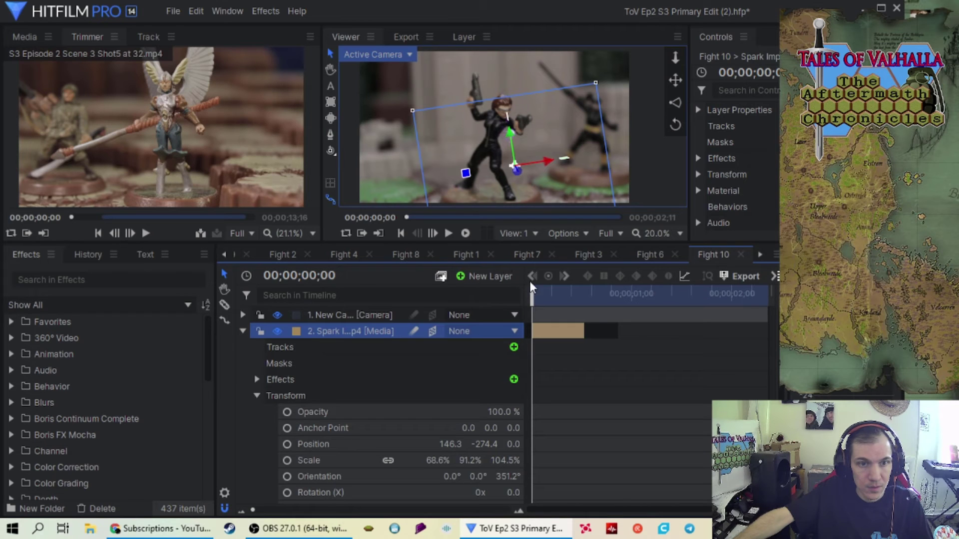
mouse_move(529, 305)
mouse_down()
mouse_move(553, 299)
mouse_move(530, 300)
mouse_up()
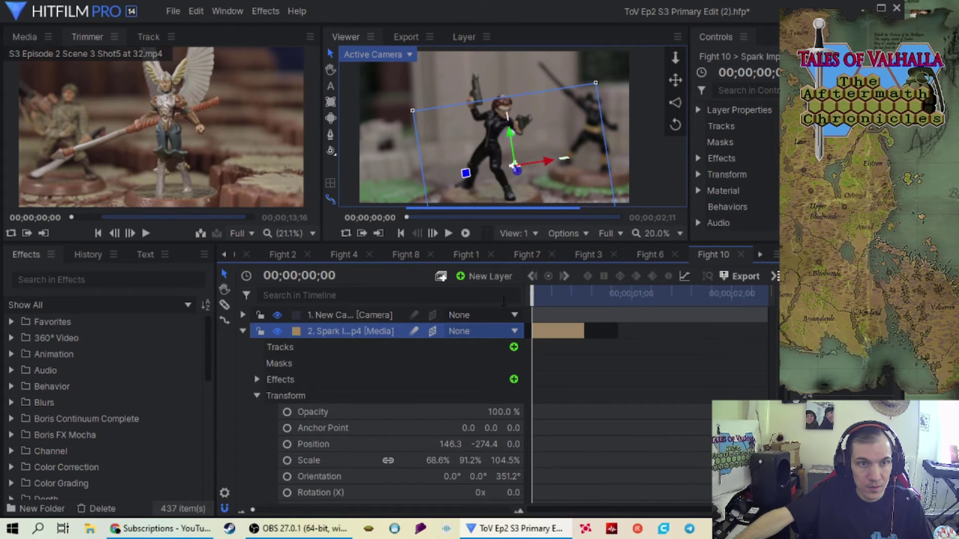
drag(508, 134, 496, 86)
drag(535, 113, 474, 135)
scroll(418, 167, up, 2)
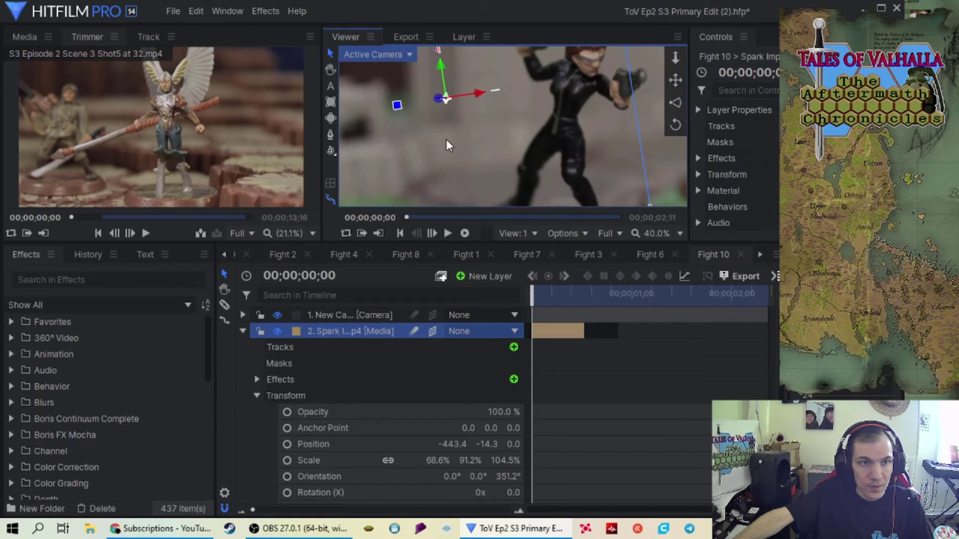
drag(397, 107, 622, 141)
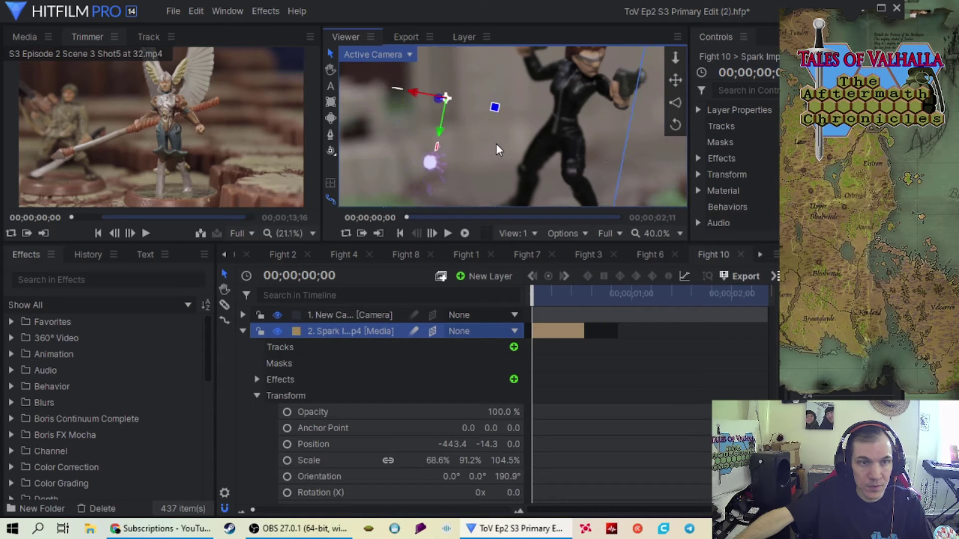
Step: Reposition the Spark Impact layer to about -292, 231, placing the spark beside the raised gun
drag(440, 98, 488, 106)
drag(484, 140, 553, 142)
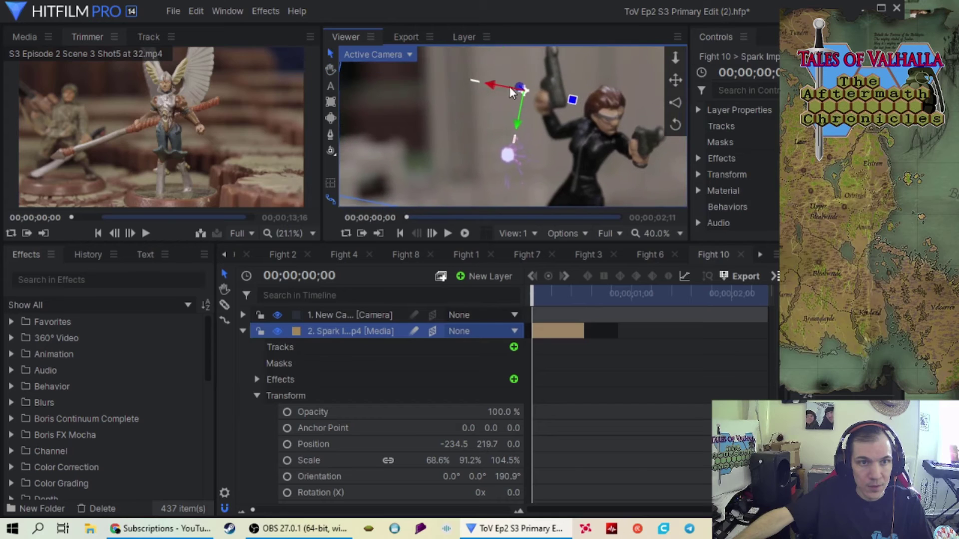
drag(493, 89, 479, 85)
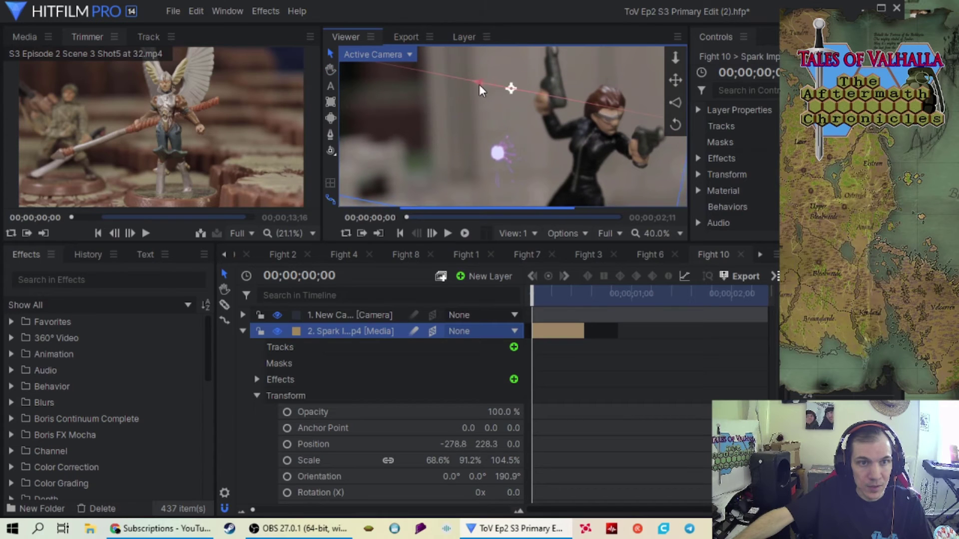
Step: Change the Spark Impact layer's Color Balance effect to give the spark a warm orange color
click(699, 174)
scroll(751, 183, down, 3)
scroll(751, 183, up, 3)
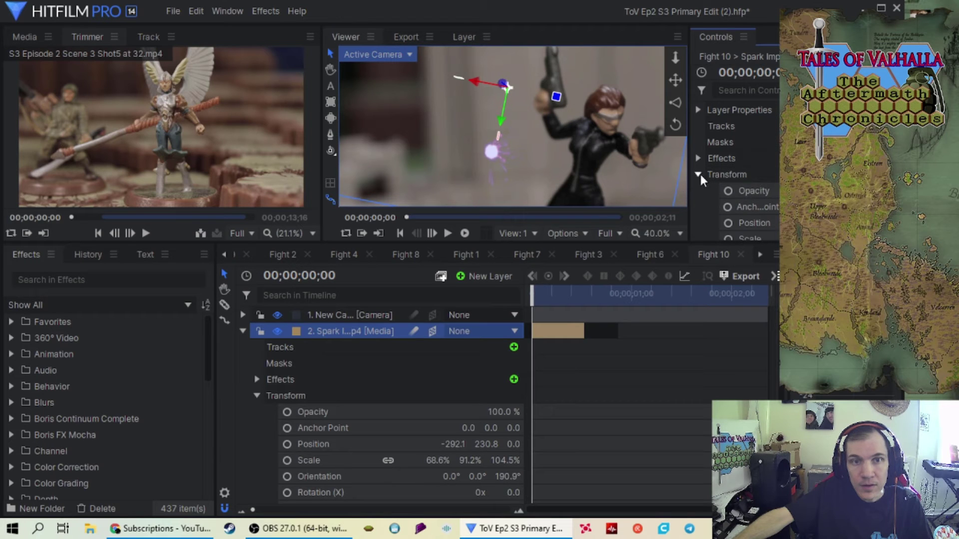
click(699, 175)
click(698, 159)
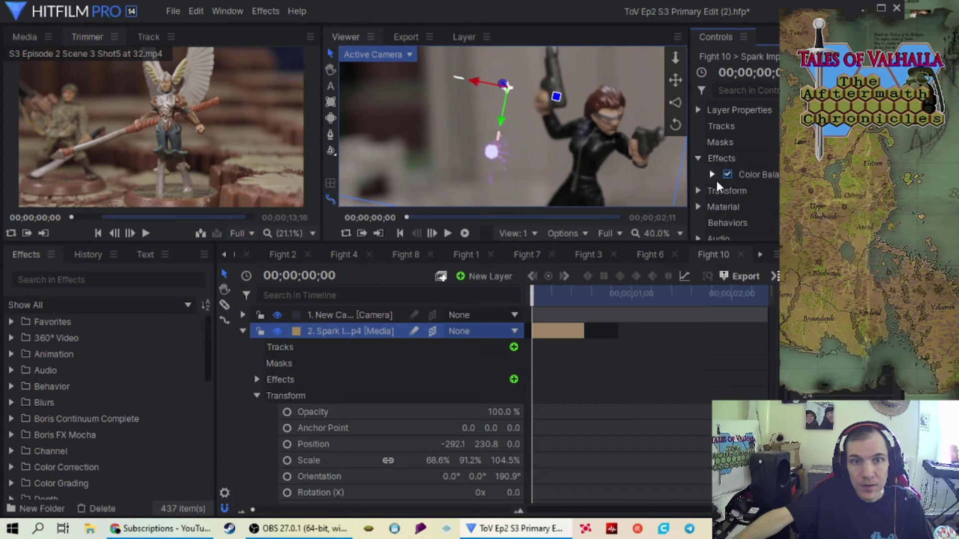
click(712, 175)
scroll(731, 178, down, 2)
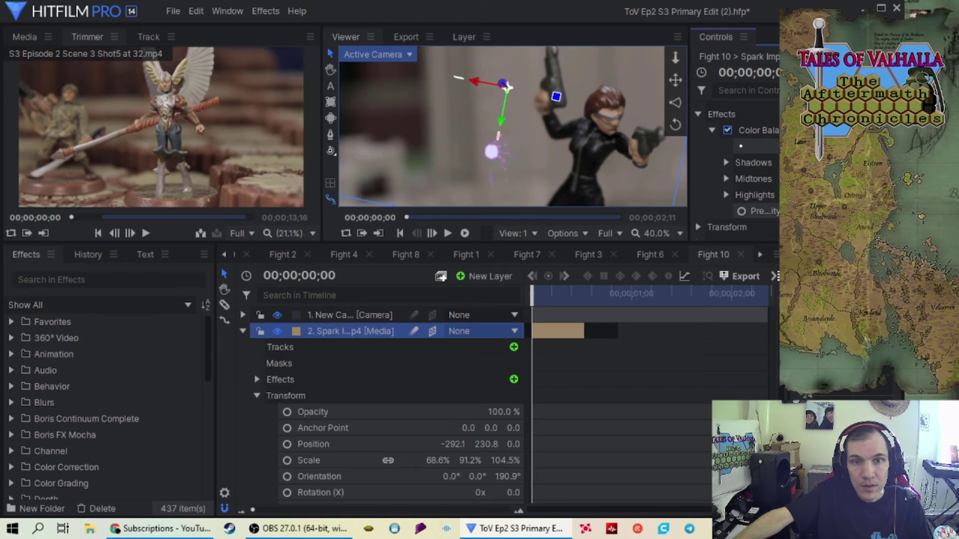
click(749, 146)
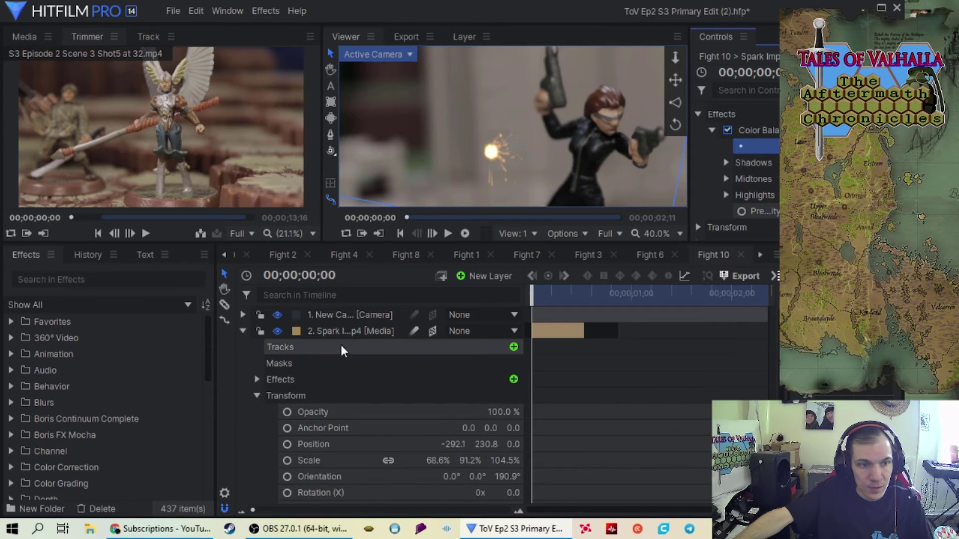
Step: Shift the Spark Impact clip on the timeline so it starts at 00;00;00;06
scroll(487, 165, down, 2)
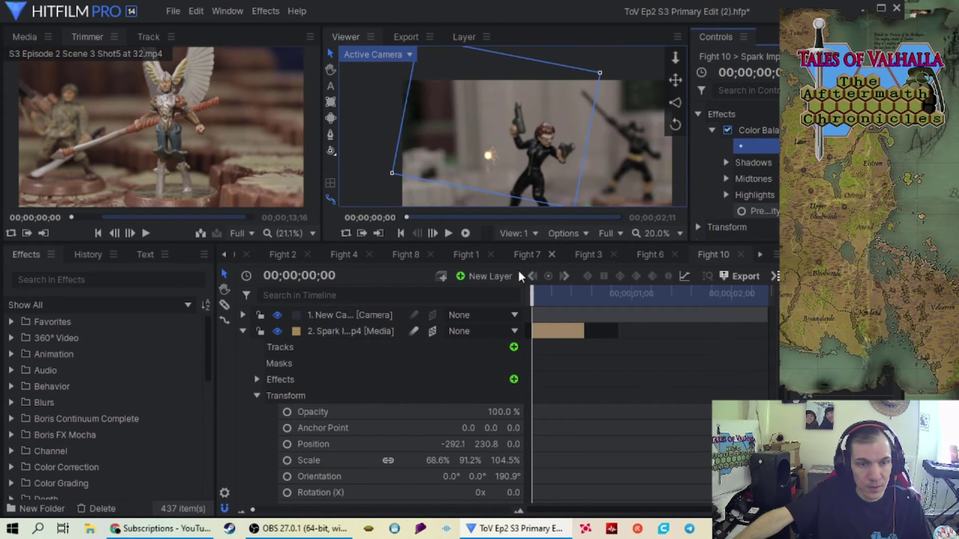
mouse_move(529, 291)
mouse_down()
mouse_move(586, 294)
mouse_move(513, 292)
mouse_up()
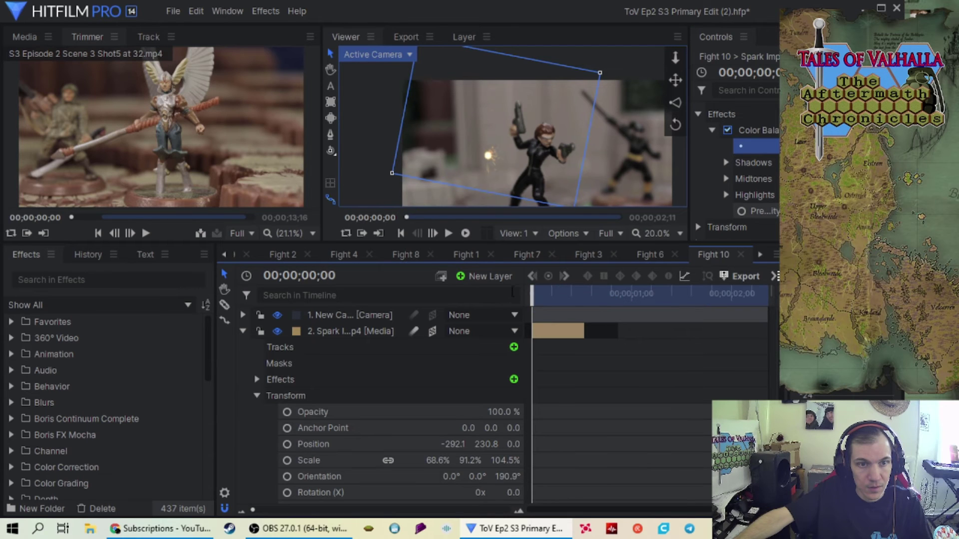
drag(544, 332, 557, 331)
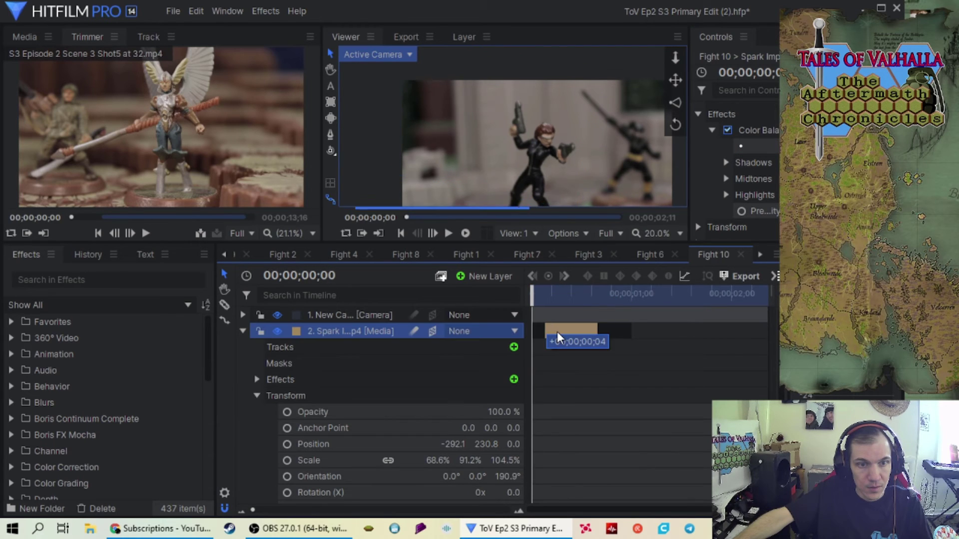
click(429, 237)
click(429, 237)
click(429, 237)
click(428, 237)
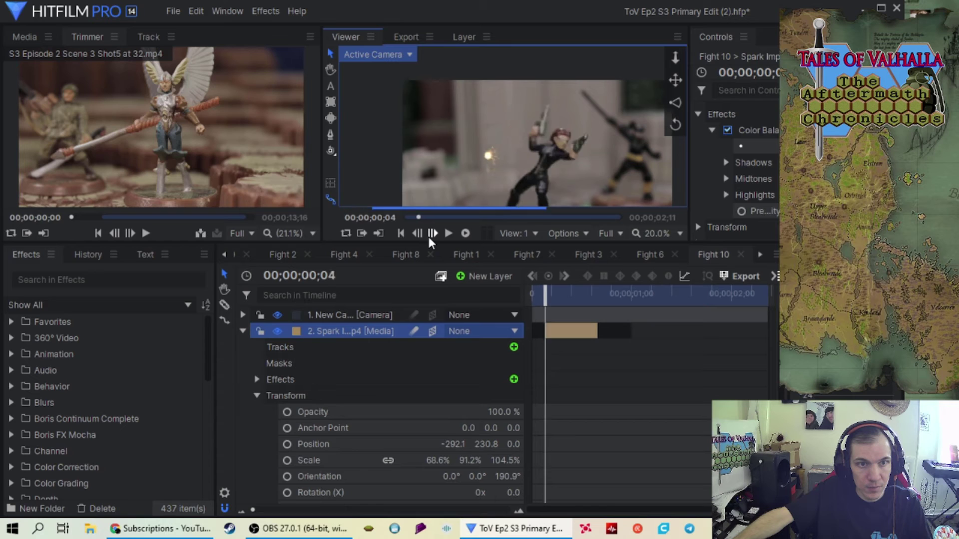
click(428, 237)
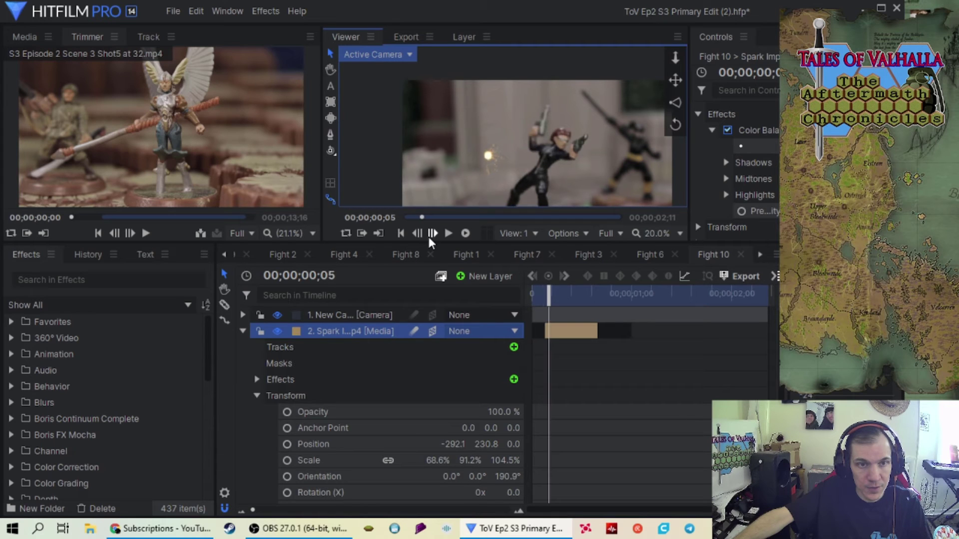
click(428, 237)
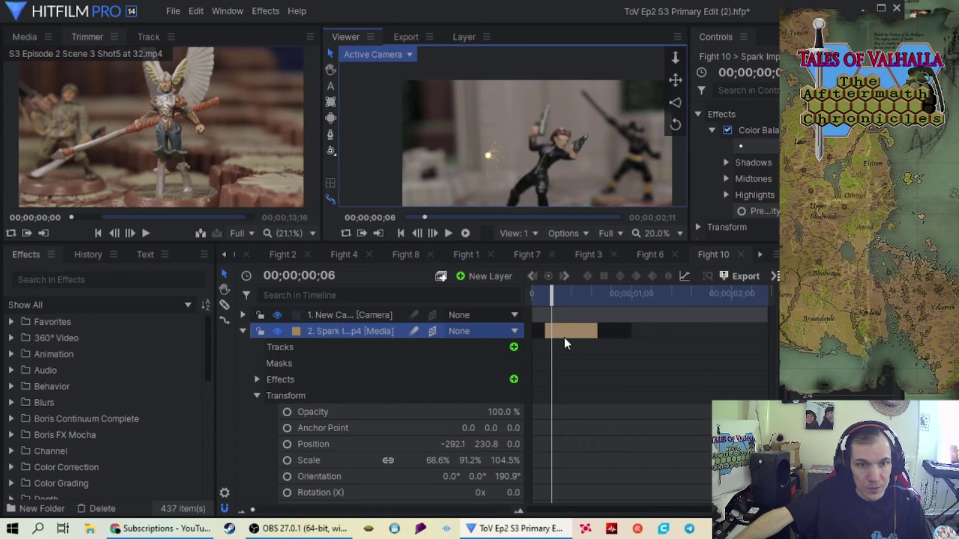
drag(564, 337, 571, 338)
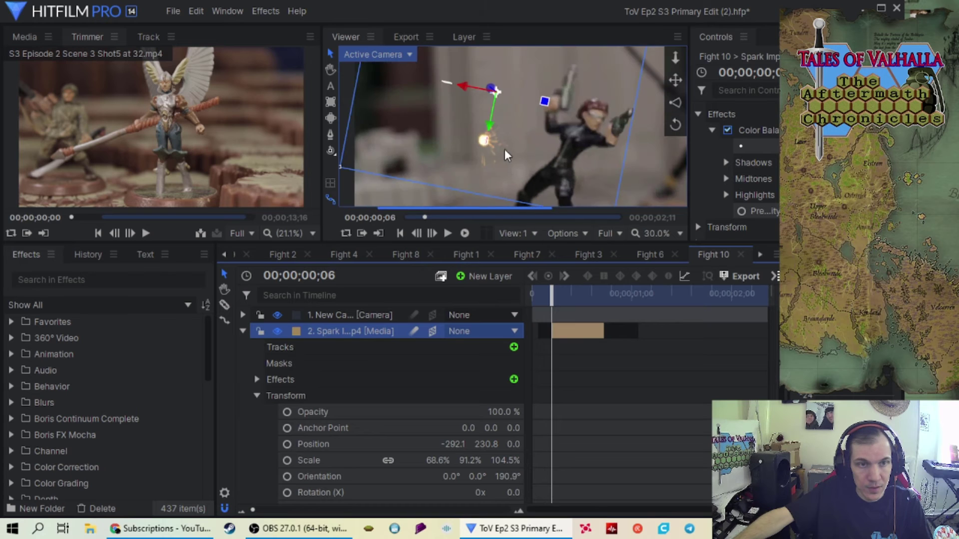
Step: Move the Spark Impact layer at frame 00;00;00;06 to about -165, 268, closer to the figure's raised arm
drag(461, 86, 493, 89)
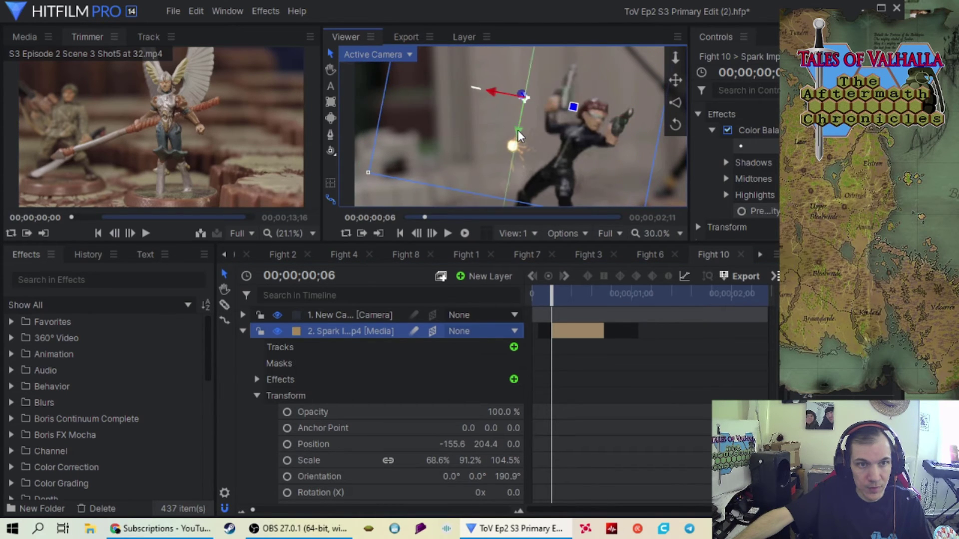
drag(518, 131, 515, 119)
drag(492, 82, 487, 81)
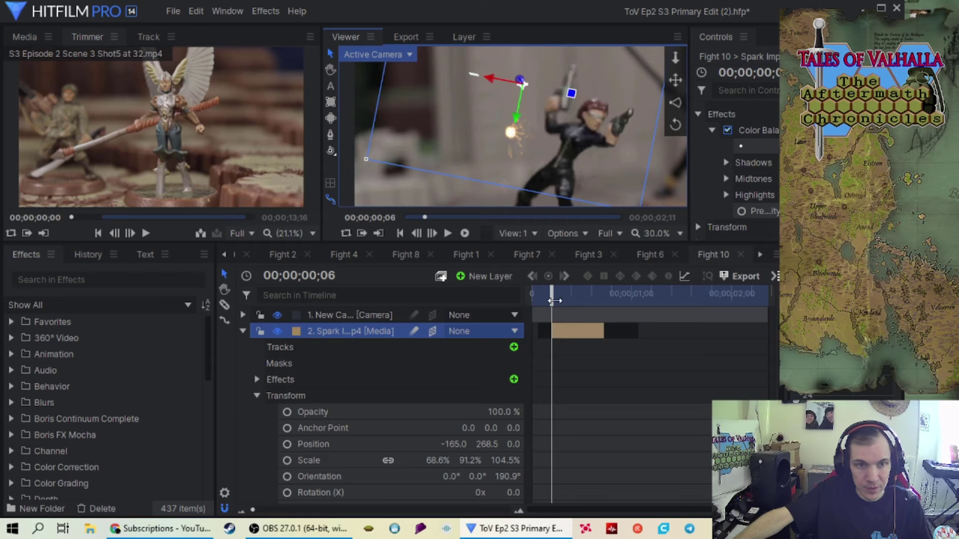
Step: Play Fight 10, then step frame by frame from 00;00;00;04 to 00;00;00;20 to check the spark against the gun's movement
click(447, 234)
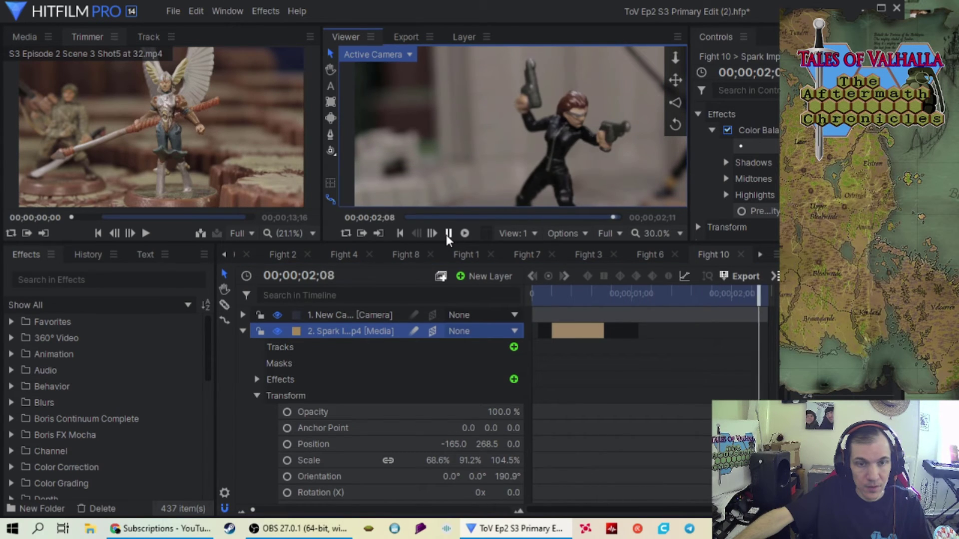
click(448, 234)
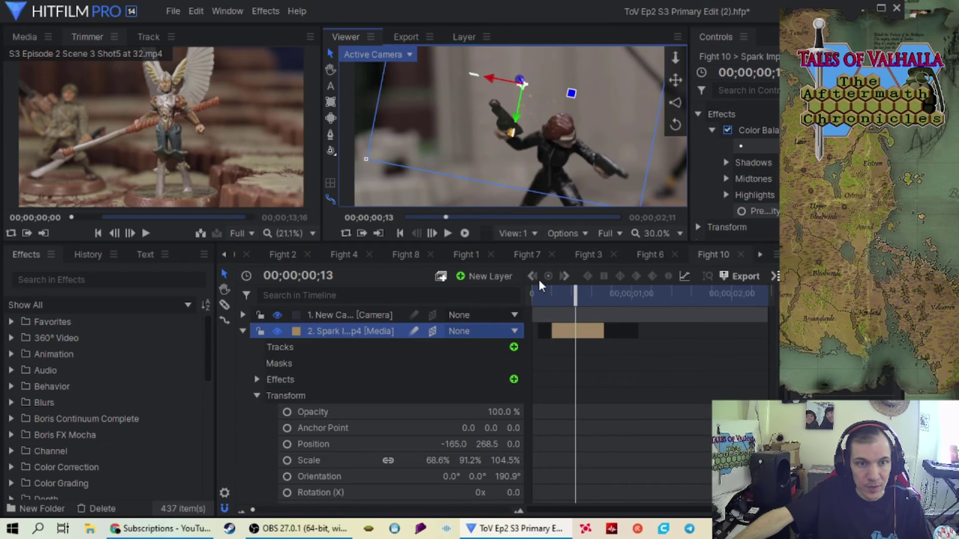
click(544, 293)
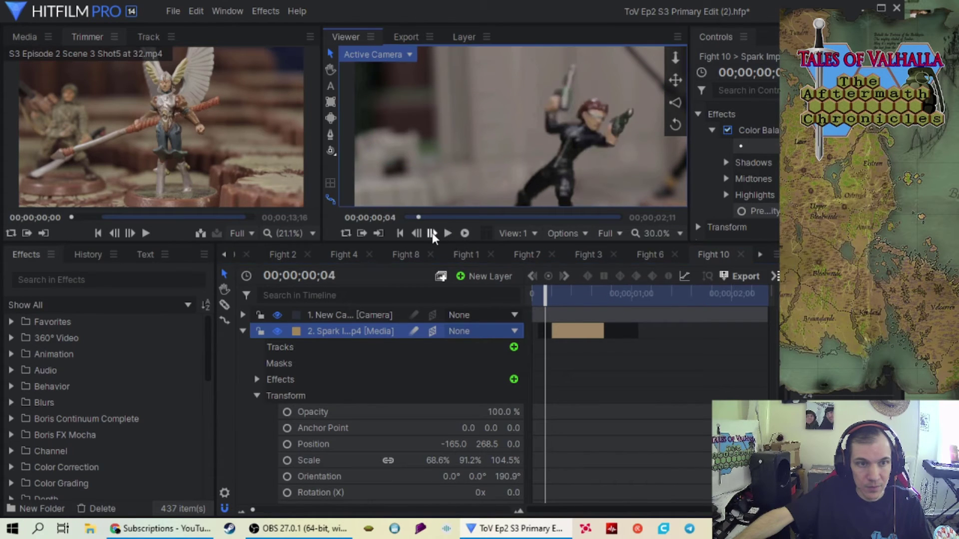
click(433, 233)
click(433, 233)
click(432, 233)
click(433, 233)
click(433, 233)
click(433, 234)
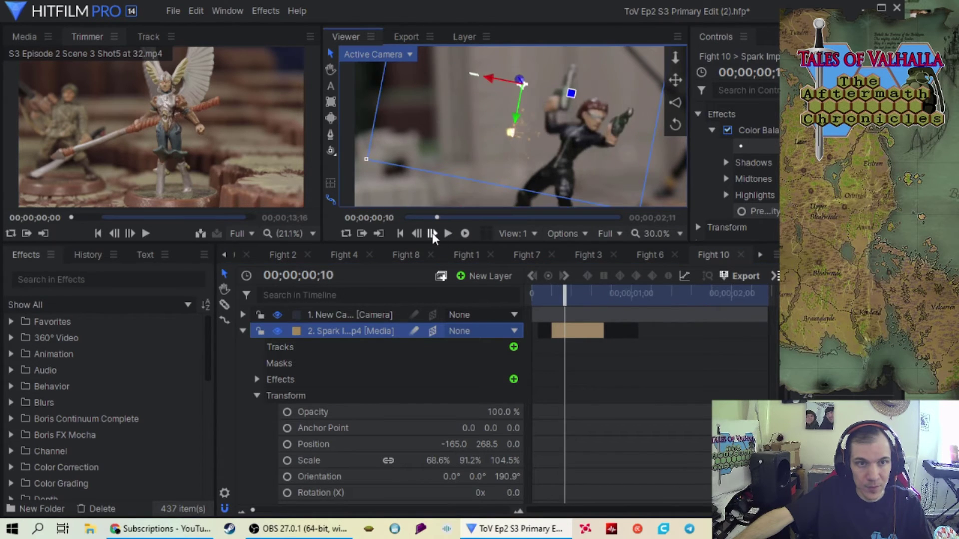
click(433, 234)
click(433, 233)
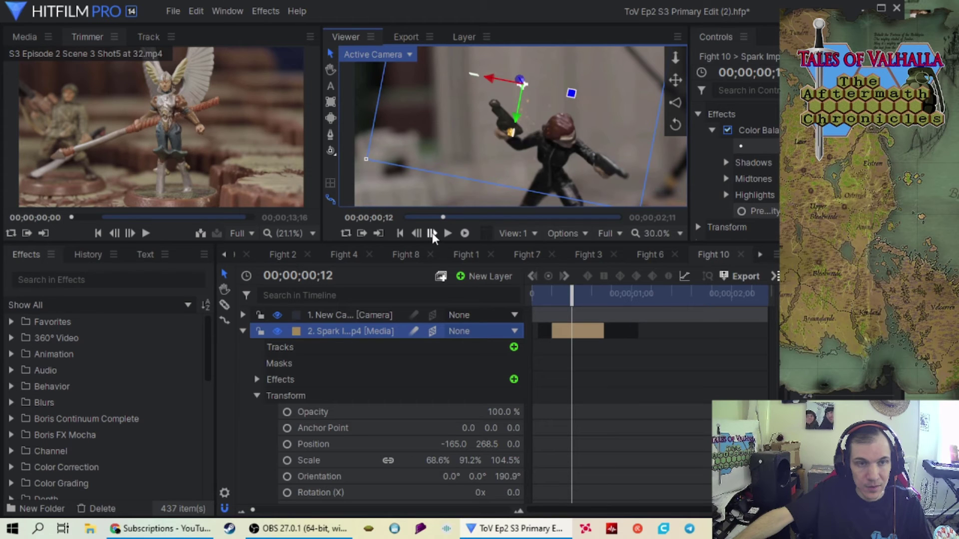
click(433, 233)
click(433, 233)
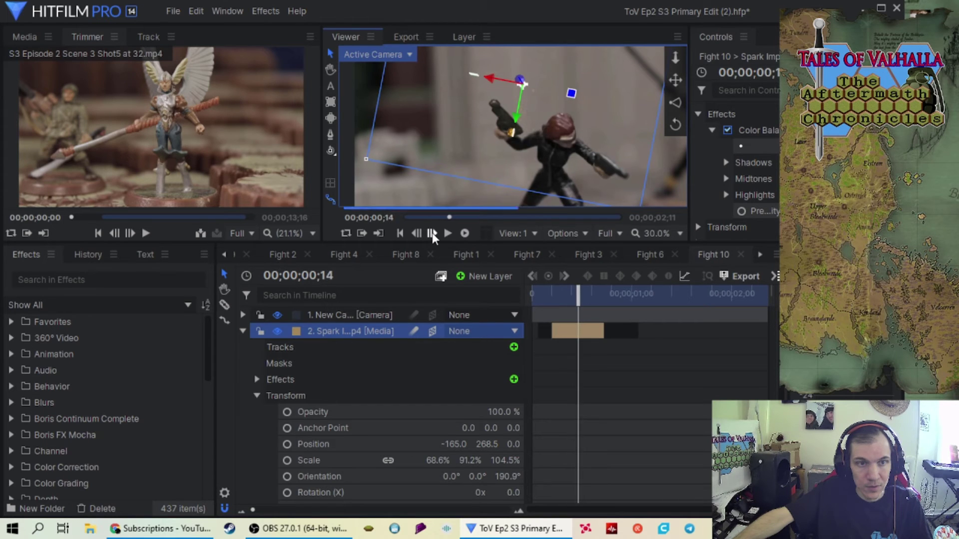
click(433, 234)
click(432, 233)
click(433, 233)
click(432, 233)
click(432, 233)
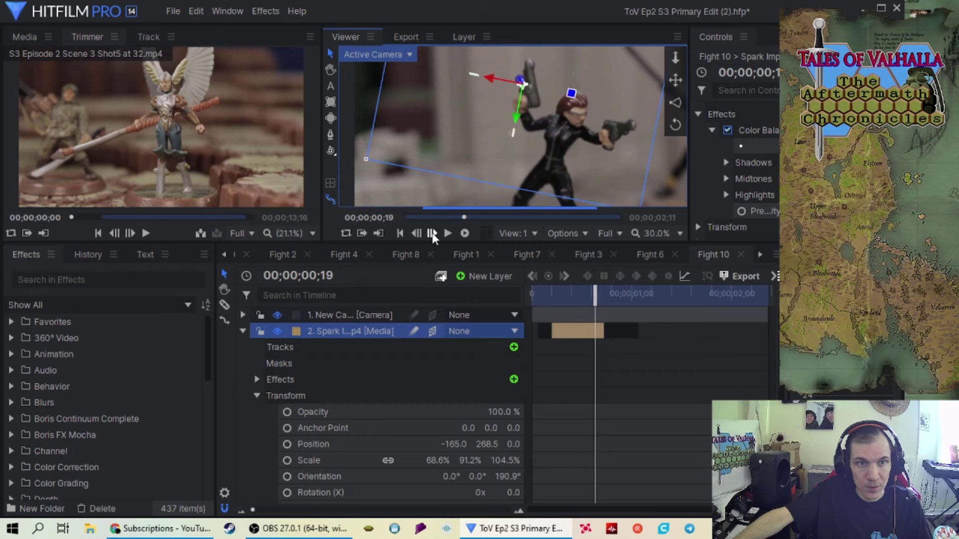
click(433, 233)
Step: Return to frame 00;00;00;06 and shift the Spark Impact layer away from the figure to about -248, 285
click(415, 234)
click(415, 233)
click(415, 234)
click(415, 233)
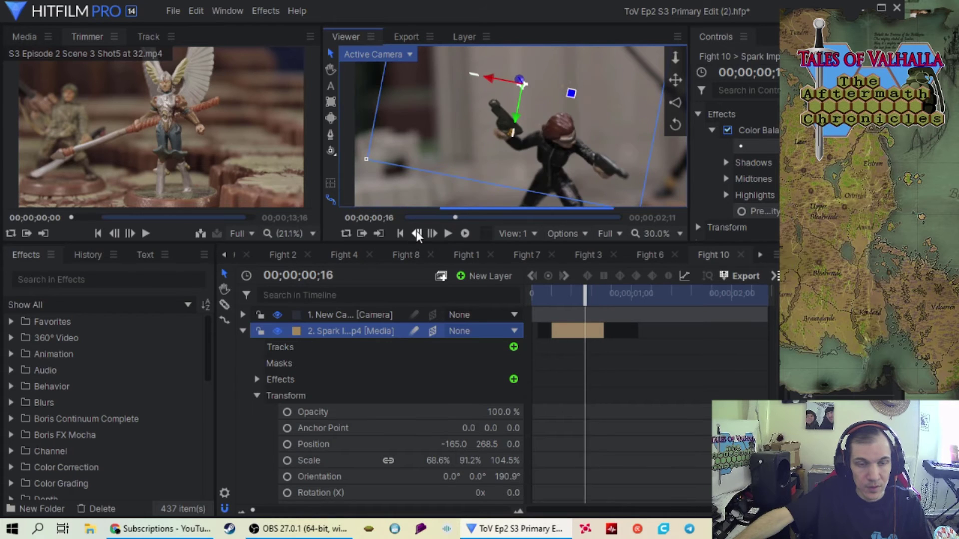
click(415, 234)
click(416, 233)
click(415, 233)
click(415, 233)
click(416, 233)
click(416, 233)
click(415, 233)
click(416, 234)
click(416, 233)
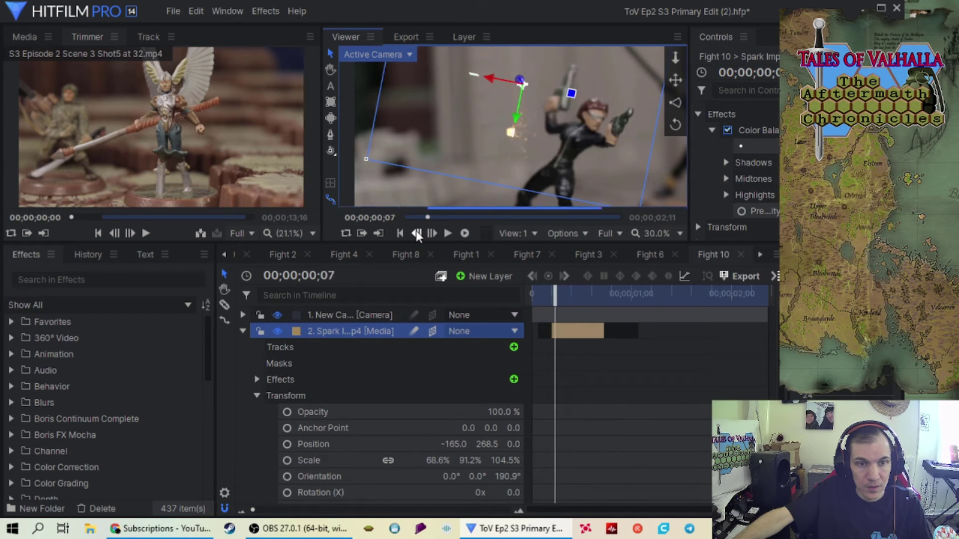
click(416, 234)
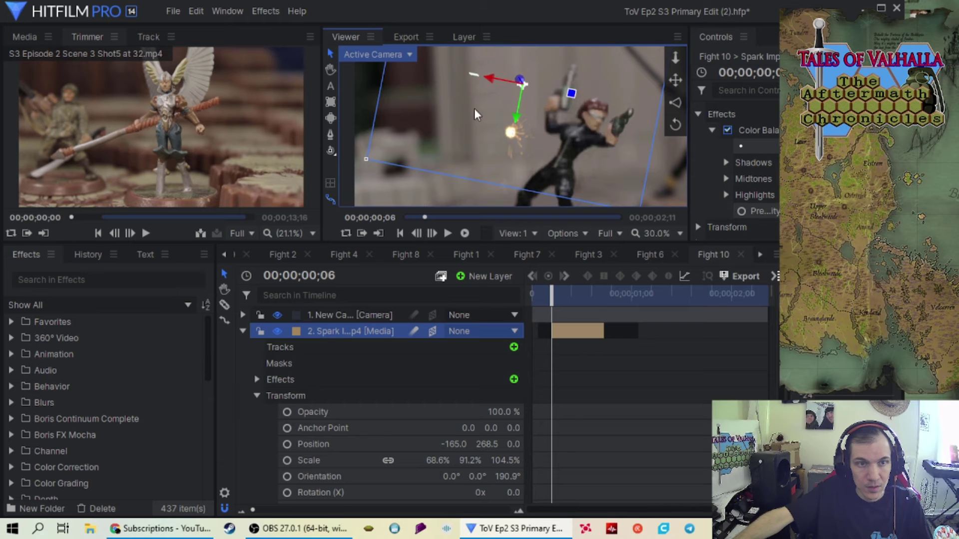
drag(487, 76, 442, 77)
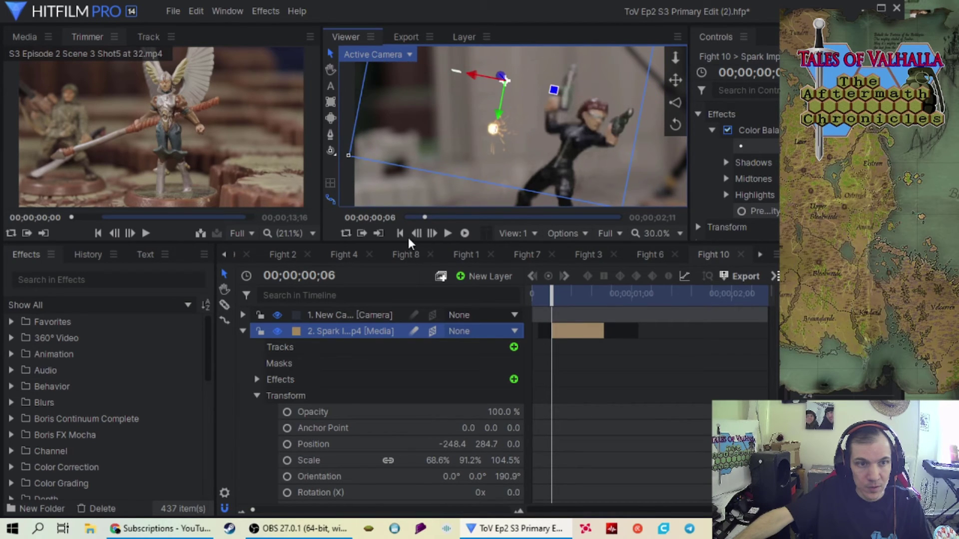
Step: Step forward to frame 00;00;00;13 to check the spark's placement when the gun swings across
click(432, 235)
click(432, 235)
click(432, 235)
click(433, 235)
click(432, 234)
click(432, 235)
click(432, 235)
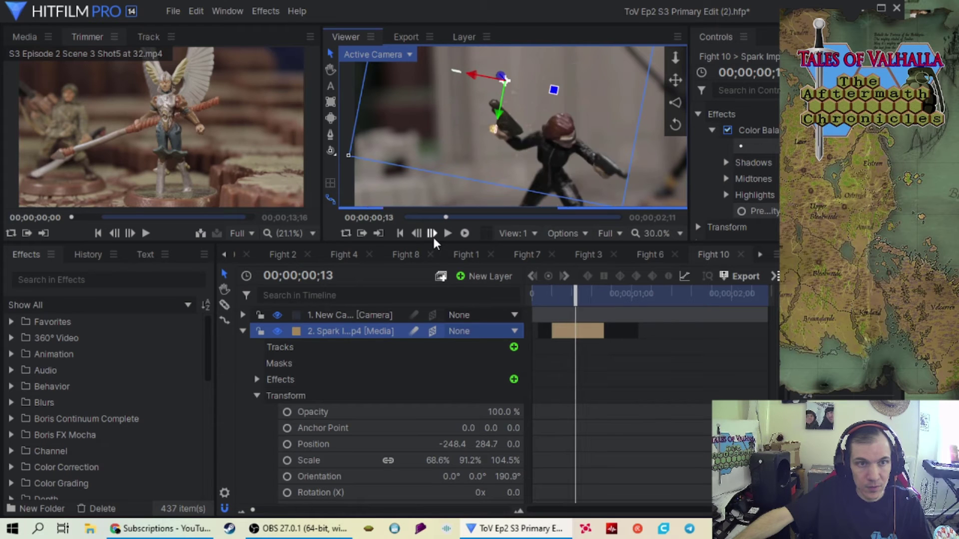
Step: Return to frame 00;00;00;06 and move the Spark Impact layer farther from the figure, to about -298, 294
click(417, 232)
click(417, 232)
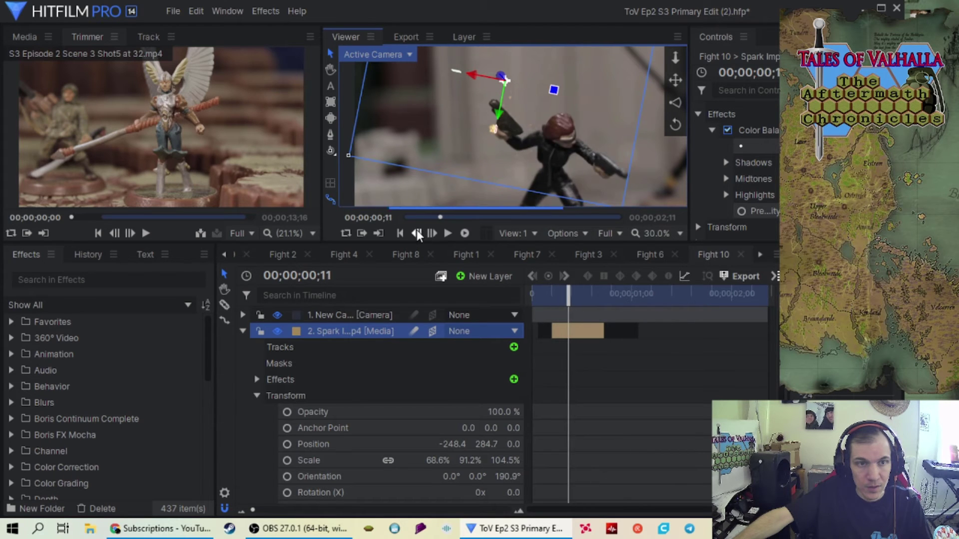
click(416, 232)
click(417, 232)
click(416, 232)
click(417, 232)
click(416, 233)
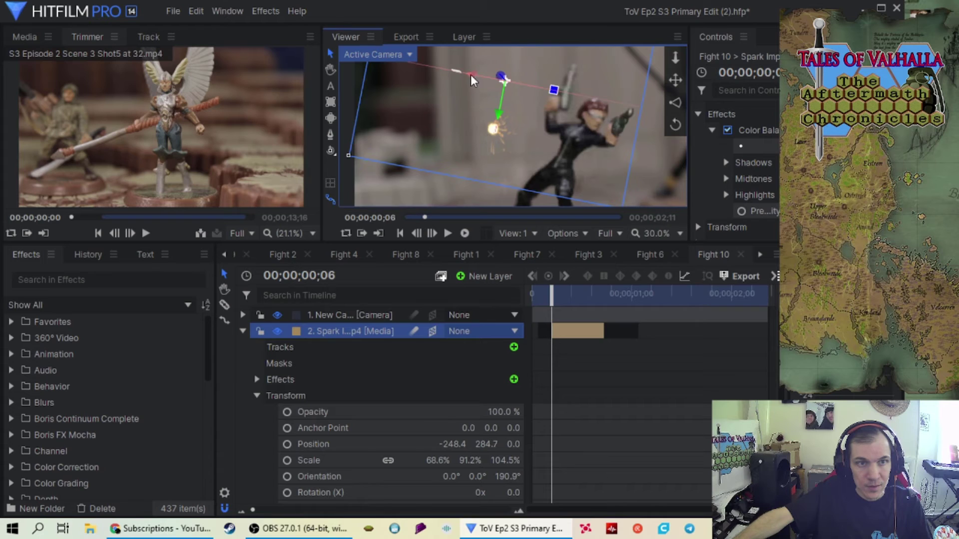
drag(470, 73, 460, 76)
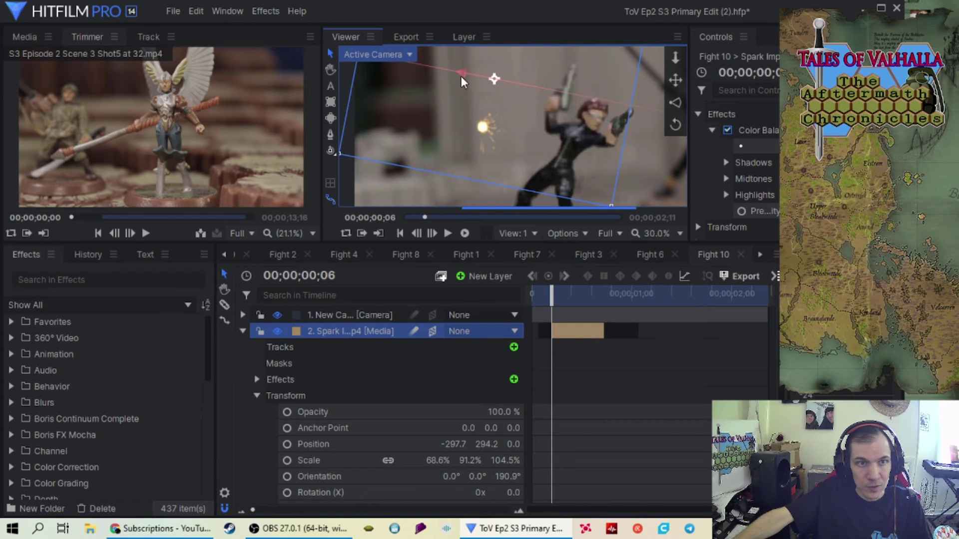
Step: Step forward to frame 00;00;00;14 to check whether the spark clears the swinging gun
click(432, 233)
click(432, 233)
click(432, 233)
click(432, 234)
click(432, 233)
click(432, 234)
click(432, 233)
click(432, 233)
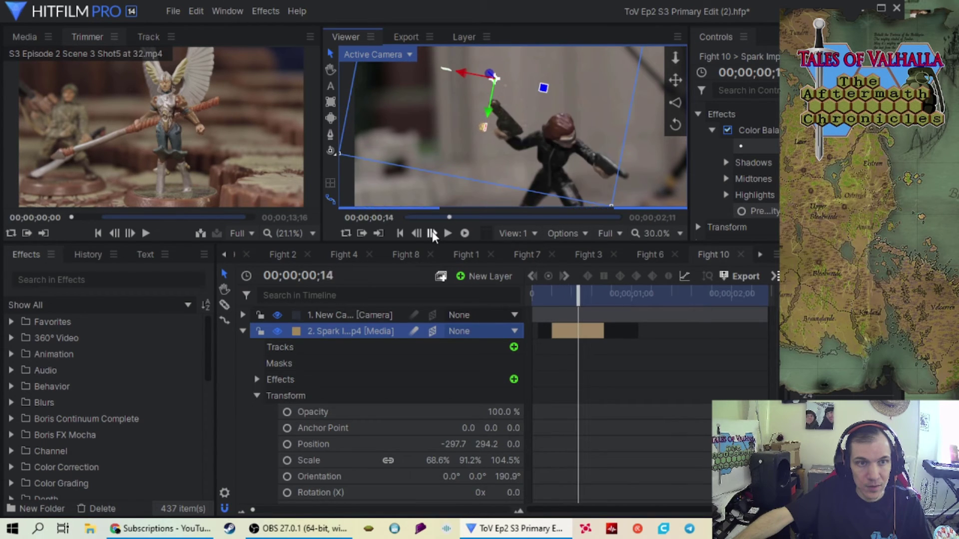
Step: Step through the frames after 00;00;00;14, then play Fight 10 from the start to check the spark's timing and placement
click(432, 233)
click(432, 233)
click(432, 234)
click(432, 234)
click(432, 233)
click(432, 233)
click(432, 233)
click(432, 233)
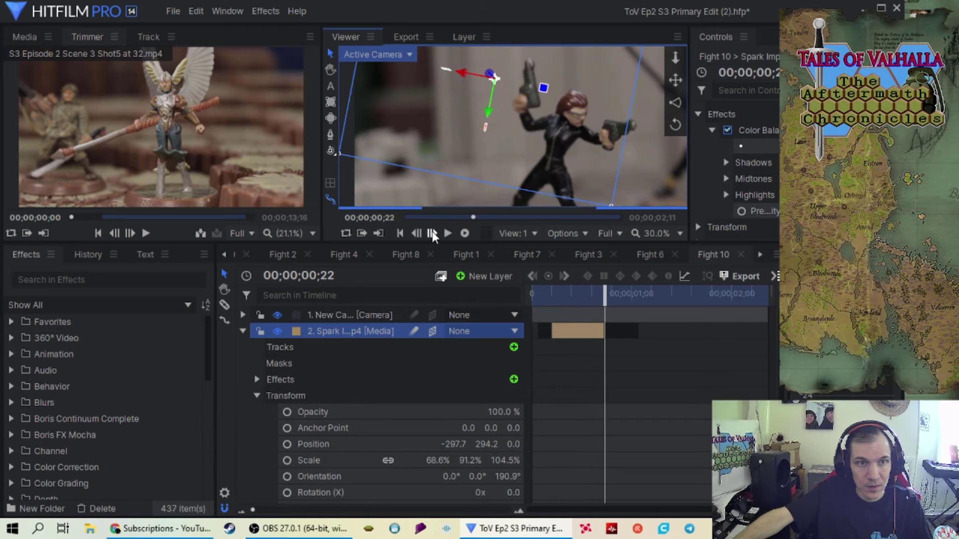
click(432, 233)
click(432, 233)
drag(618, 290, 533, 292)
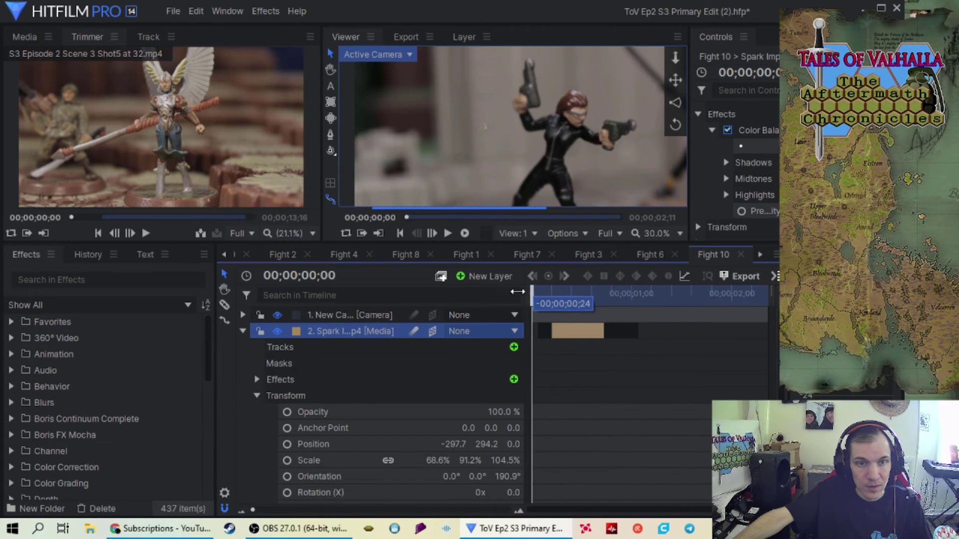
click(447, 233)
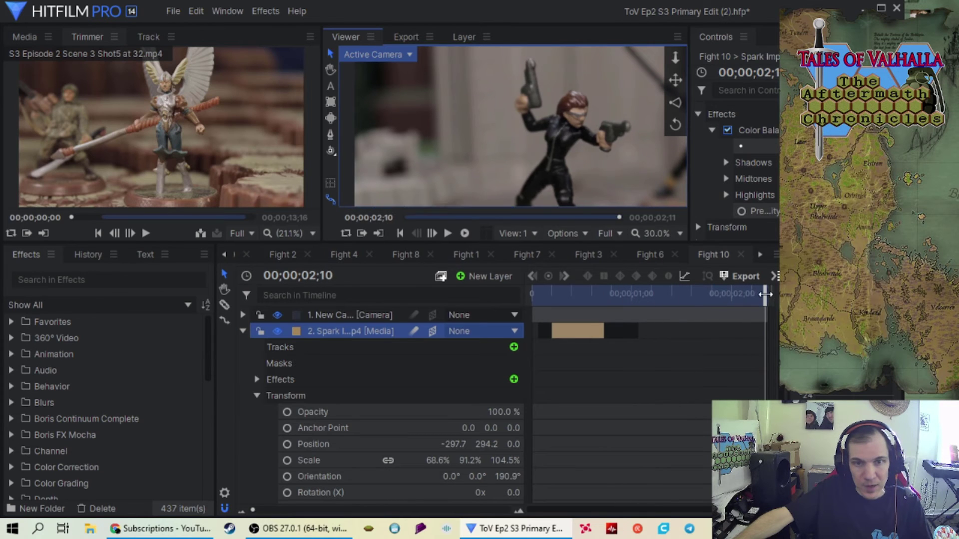
Step: Return to frame 00;00;00;06 and add the Blur effect to the Spark Impact layer below its Color Balance
drag(764, 293, 551, 299)
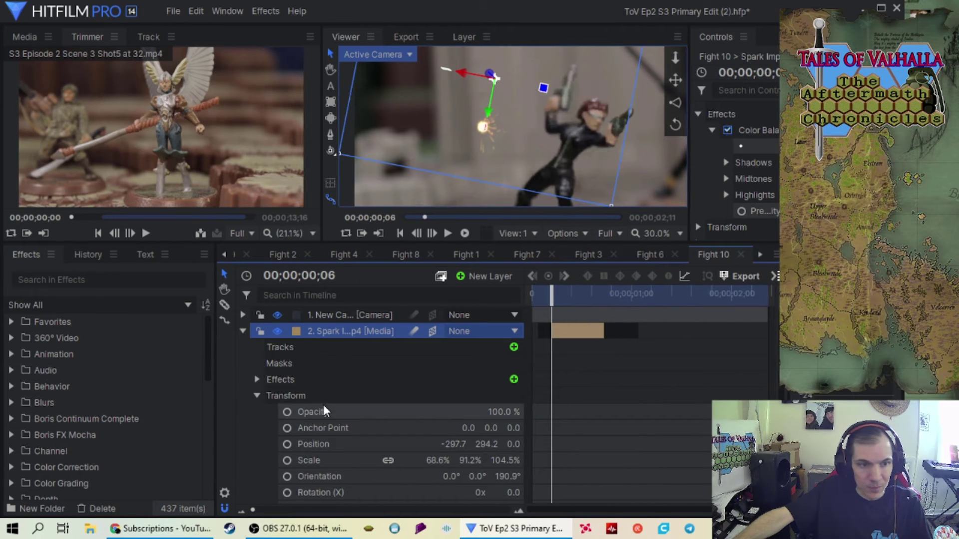
click(257, 380)
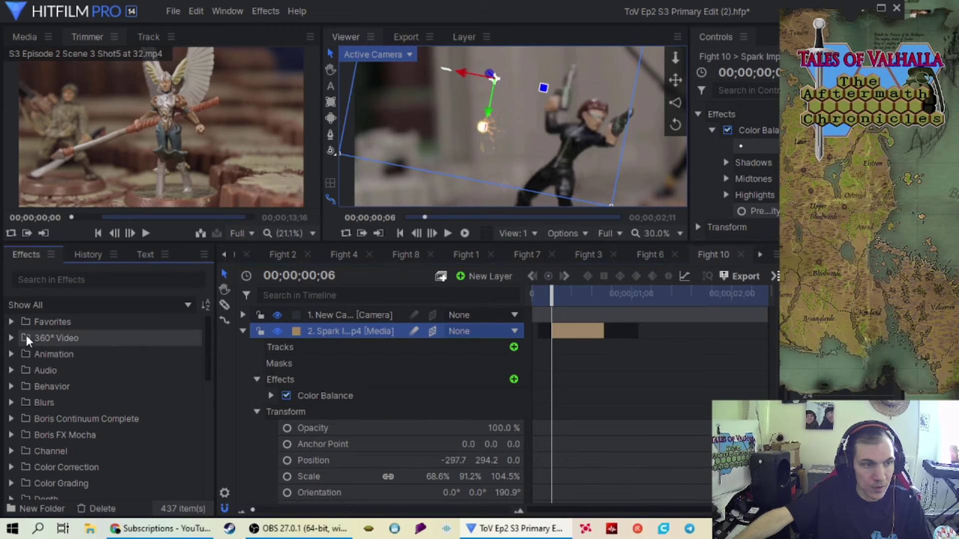
click(11, 322)
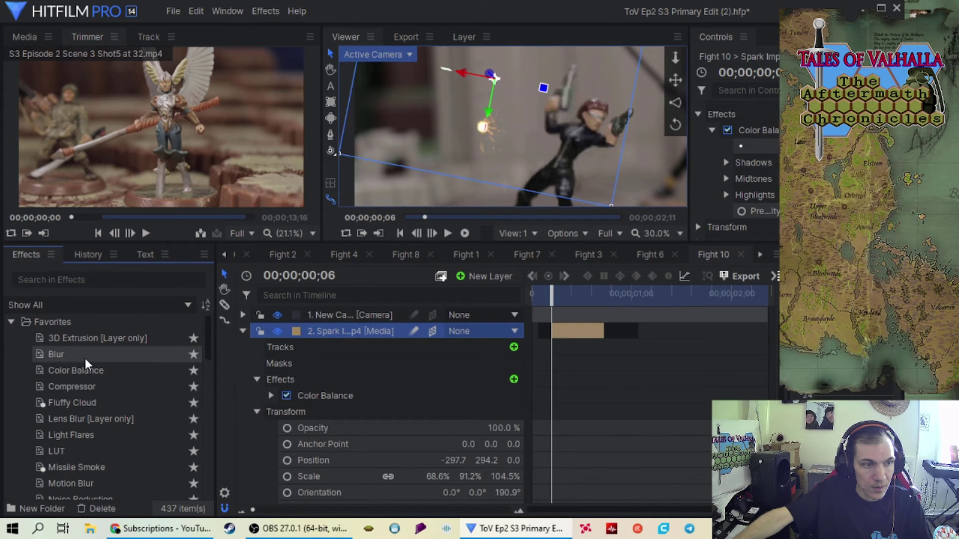
drag(83, 355, 283, 412)
click(274, 411)
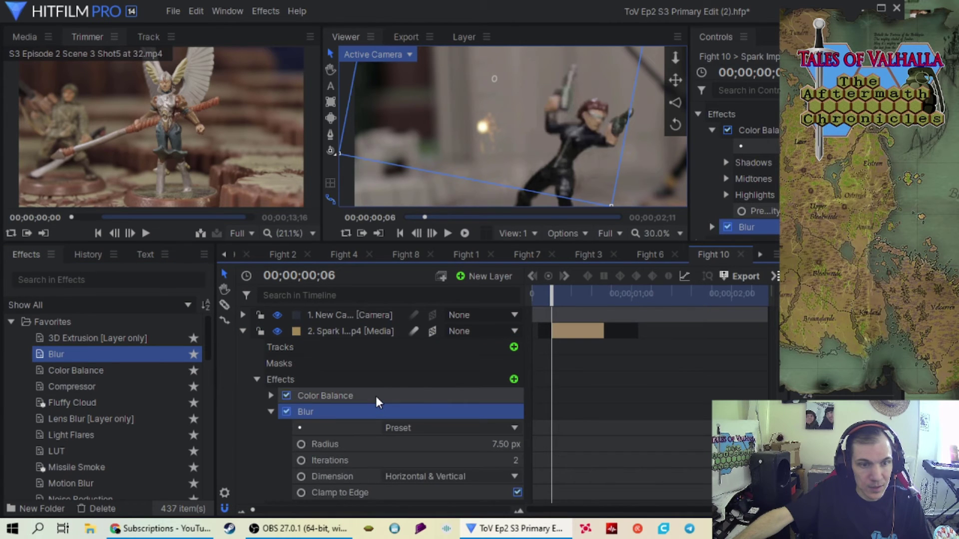
Step: Try the Medium and Subtle presets for the spark's Blur, set its radius to 8 px, and collapse the layer
scroll(376, 396, down, 2)
click(424, 342)
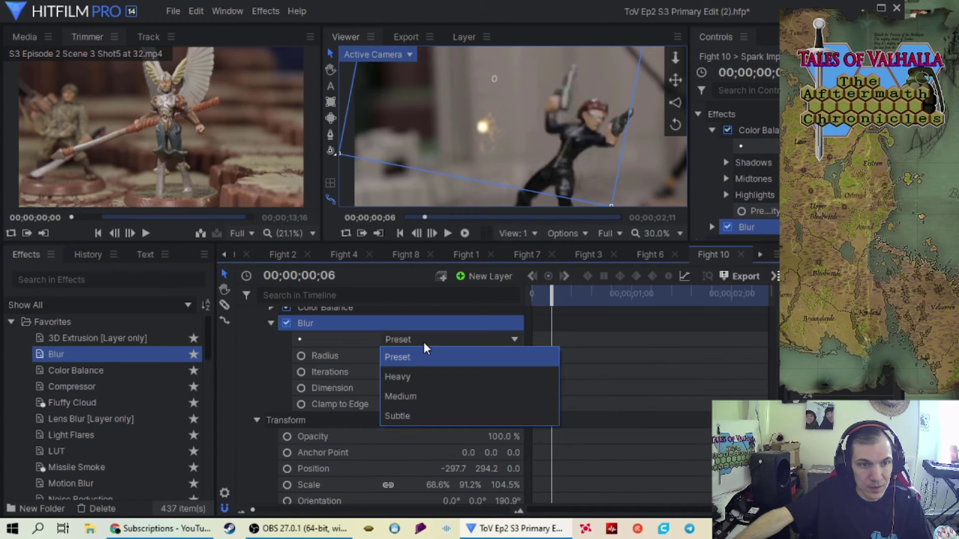
click(432, 395)
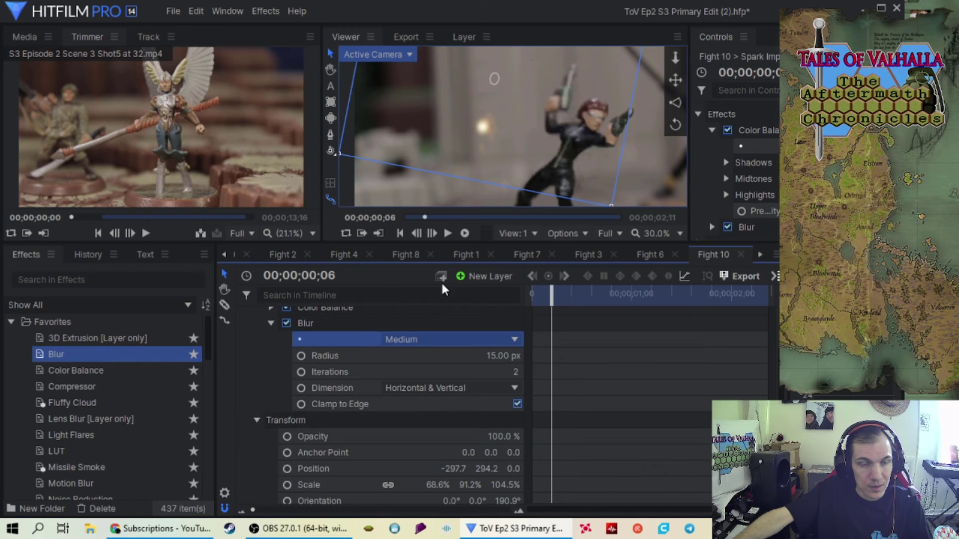
click(428, 341)
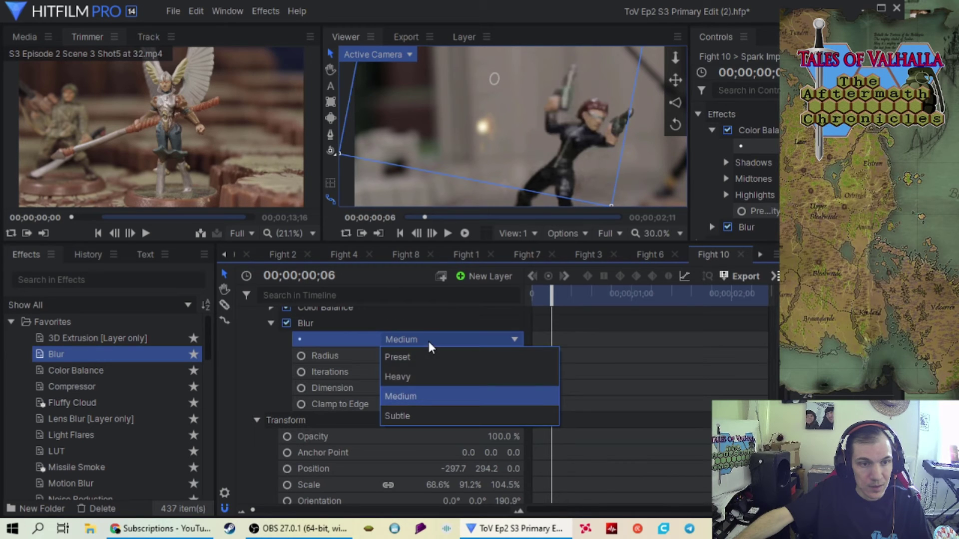
click(423, 414)
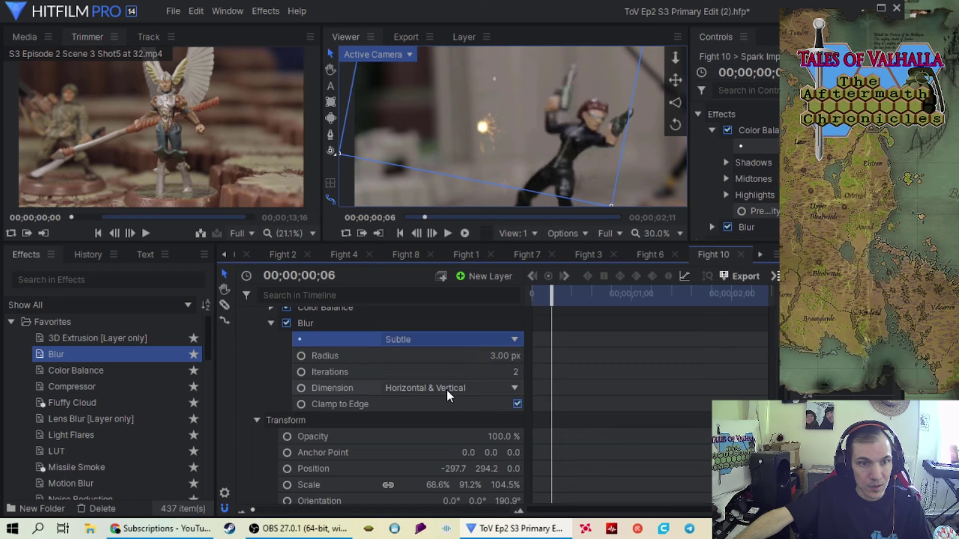
drag(503, 356, 512, 356)
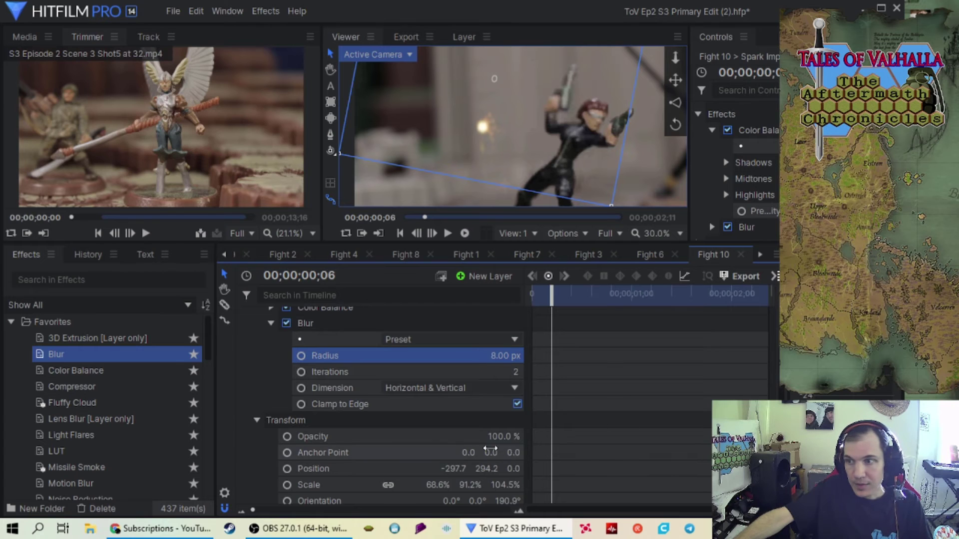
scroll(235, 332, up, 3)
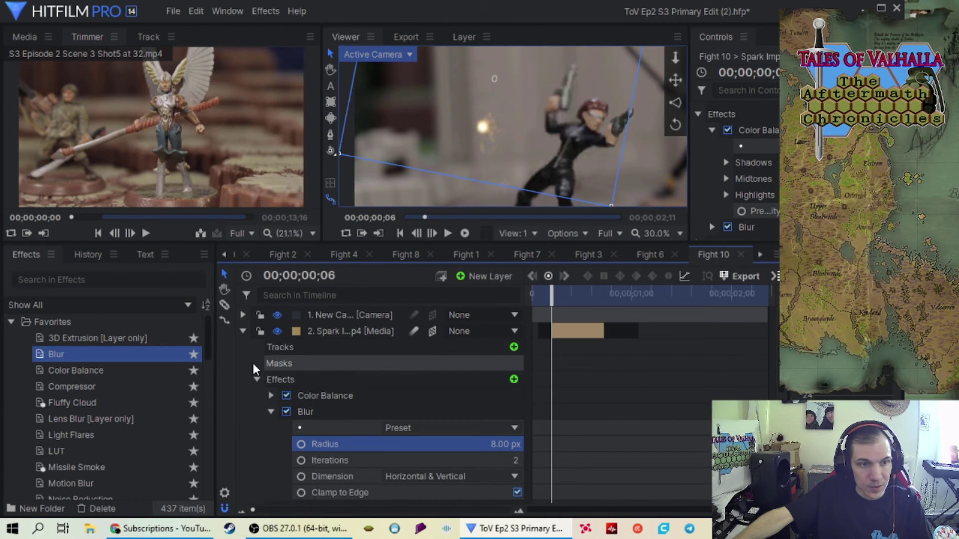
click(243, 331)
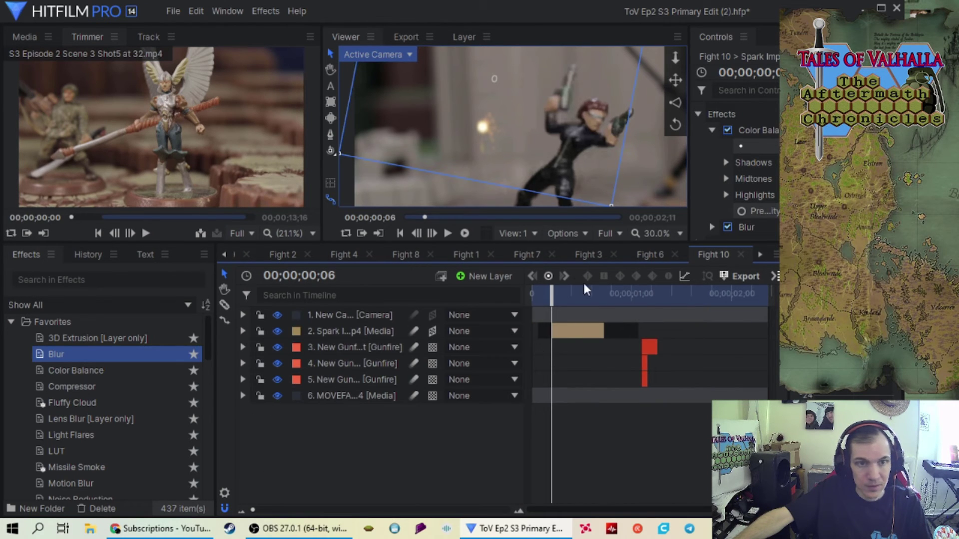
Step: Scrub to the gunfire at 00;00;01;04 and on to 00;00;01;10 to examine the flash, then return to the start
drag(551, 294, 641, 283)
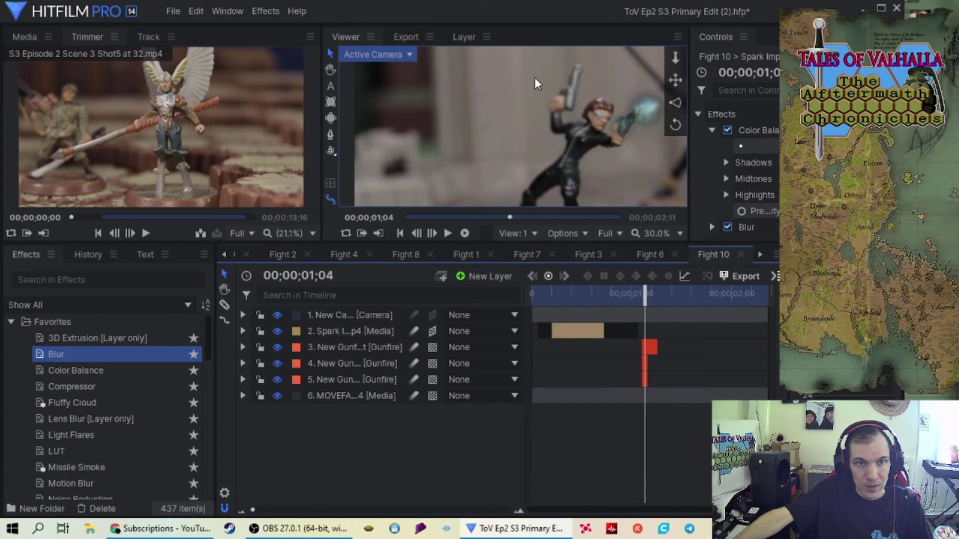
drag(656, 293, 666, 293)
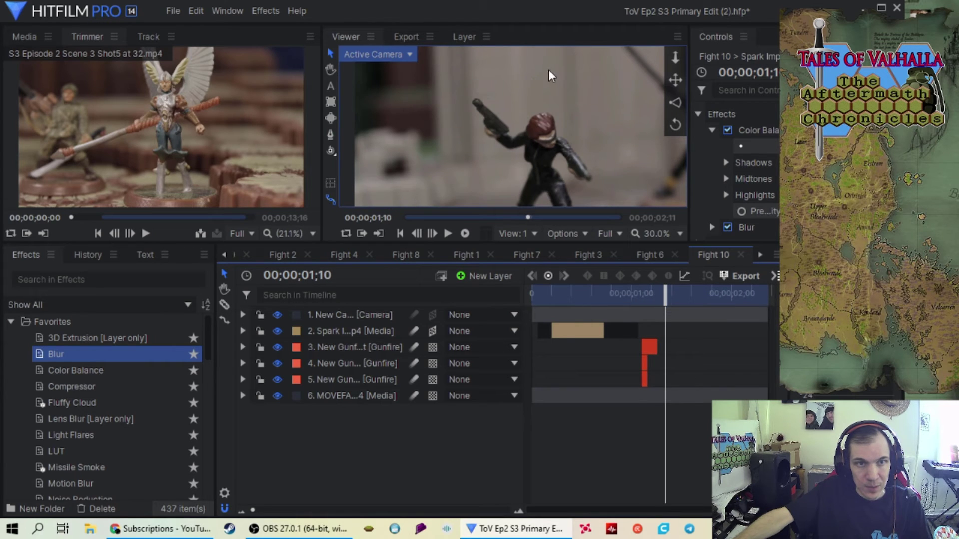
drag(663, 296, 531, 295)
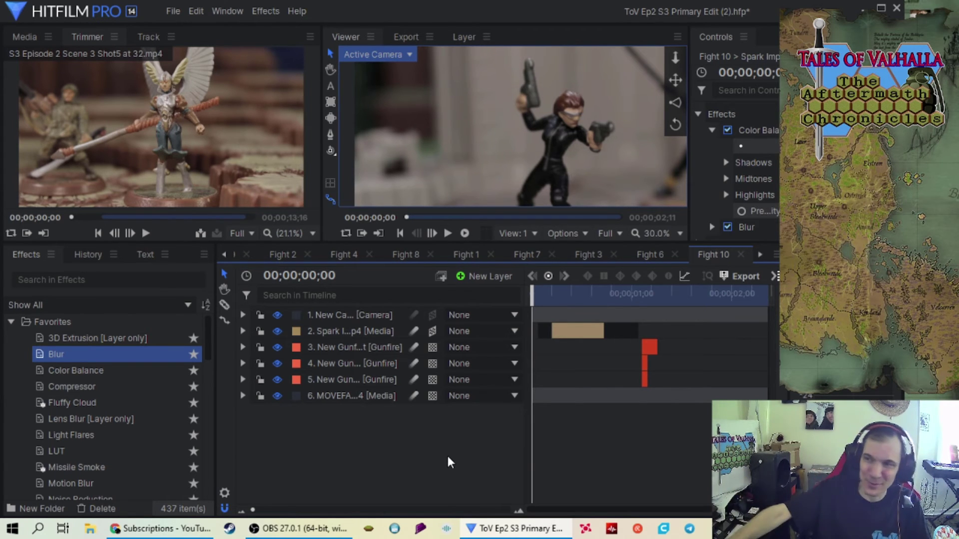
Step: View the whole Fight 10 frame at 20% and play the shot, then examine the blurred spark at 00;00;00;06
click(335, 317)
scroll(531, 109, down, 3)
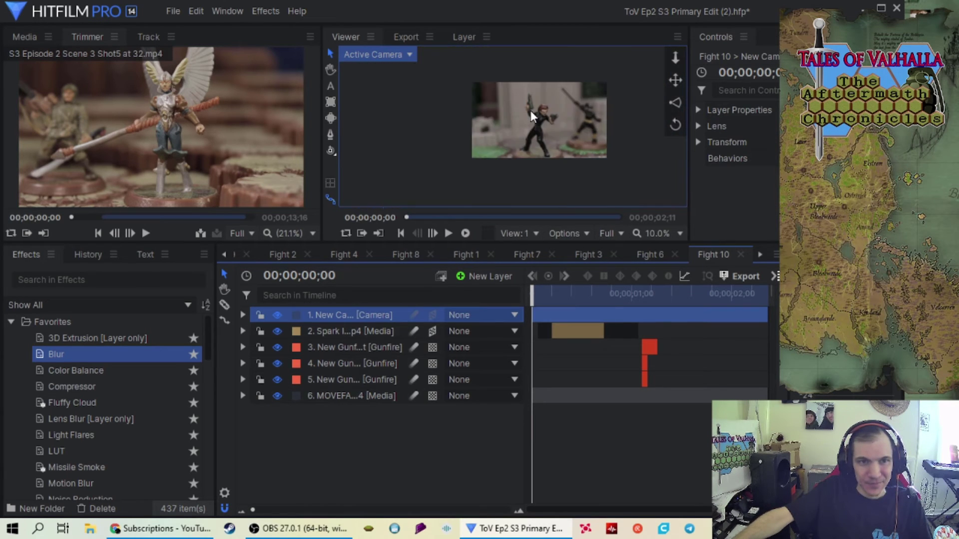
scroll(577, 119, up, 2)
drag(561, 116, 562, 112)
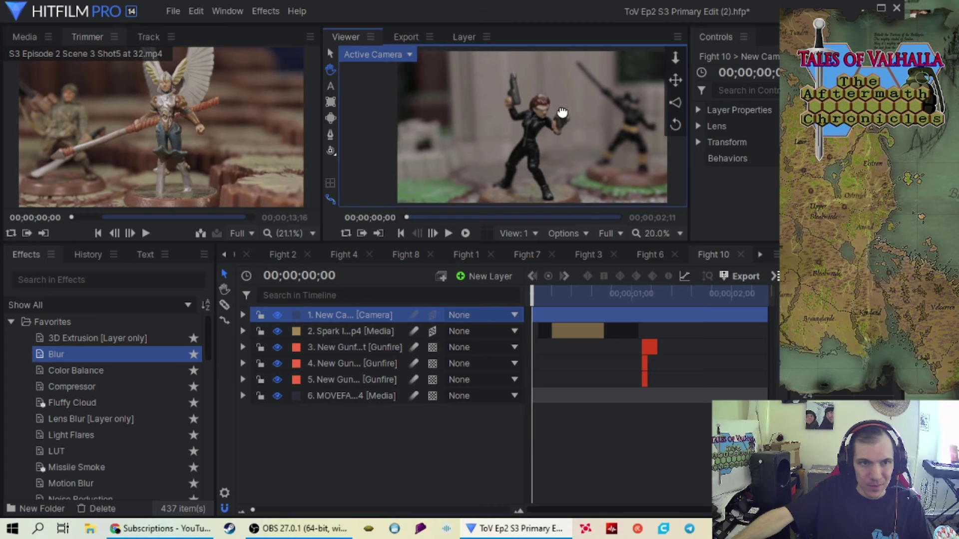
click(465, 233)
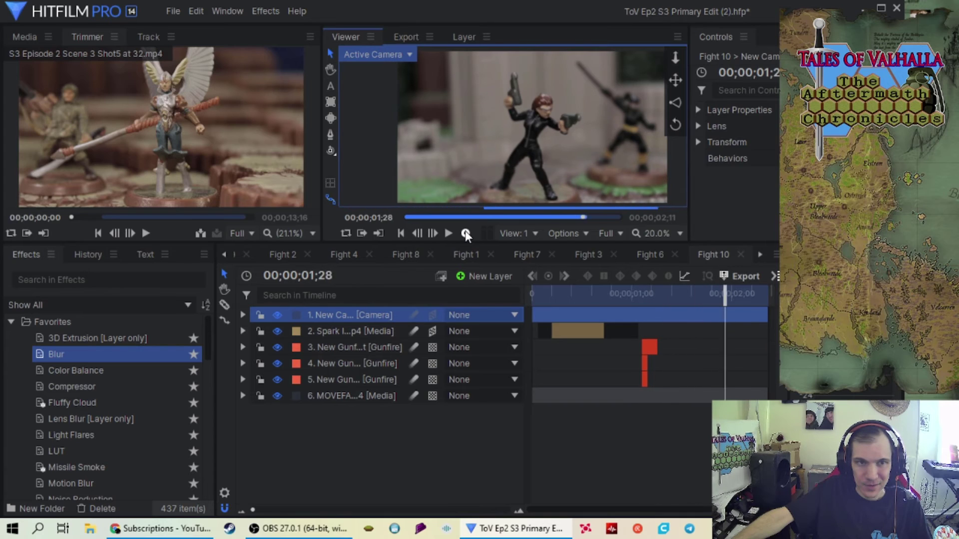
click(452, 232)
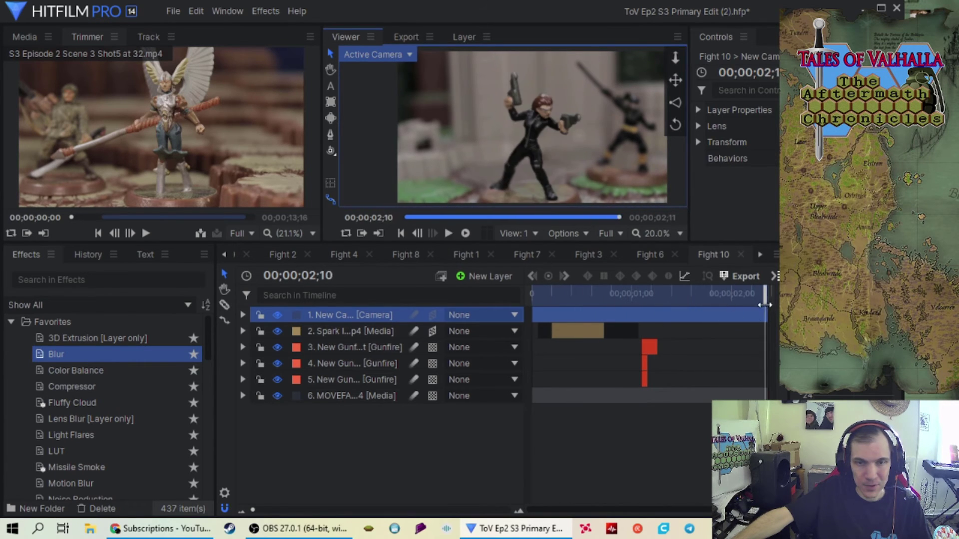
key(Home)
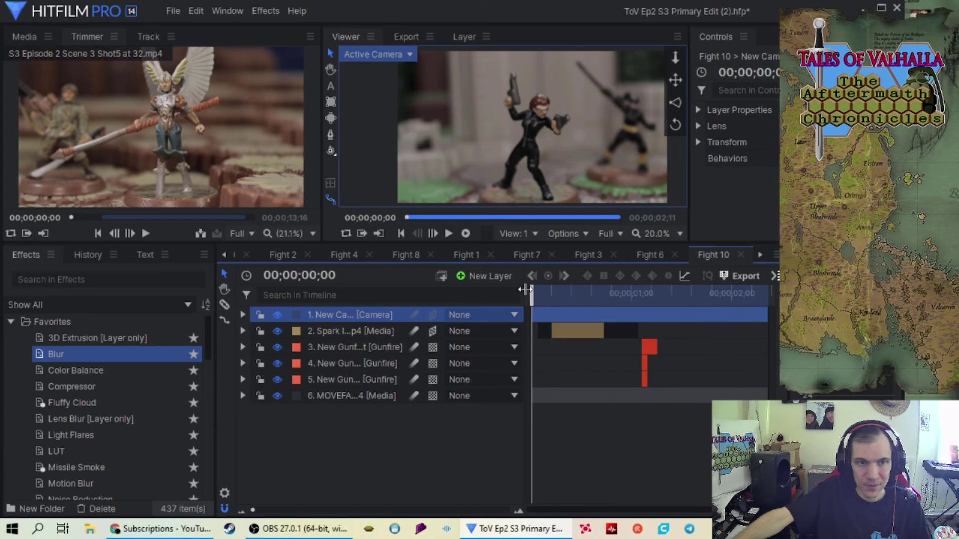
drag(534, 295, 552, 297)
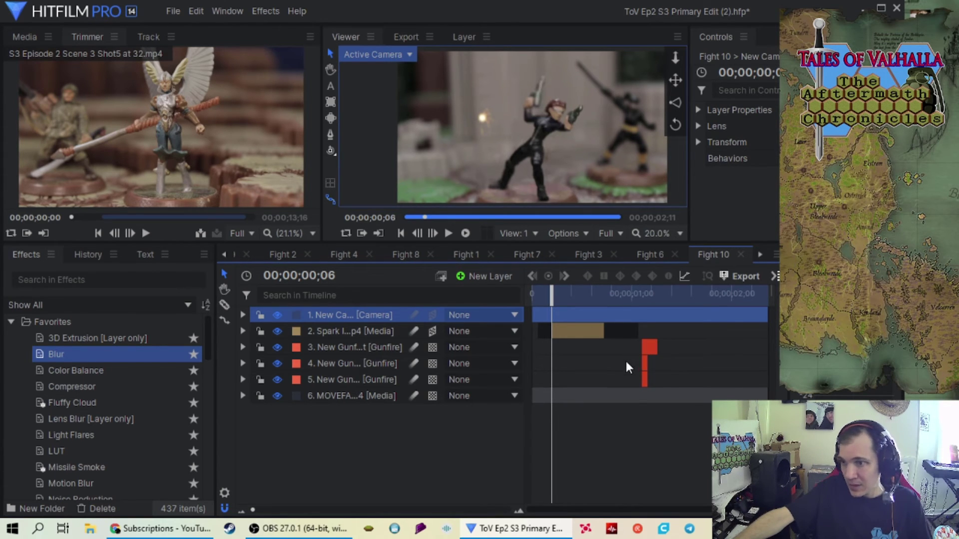
Step: Open the main Editor timeline and add a LUT effect to the S3 Episode 2 Scene 2 Shot 17 at 34 clip
click(223, 256)
click(252, 255)
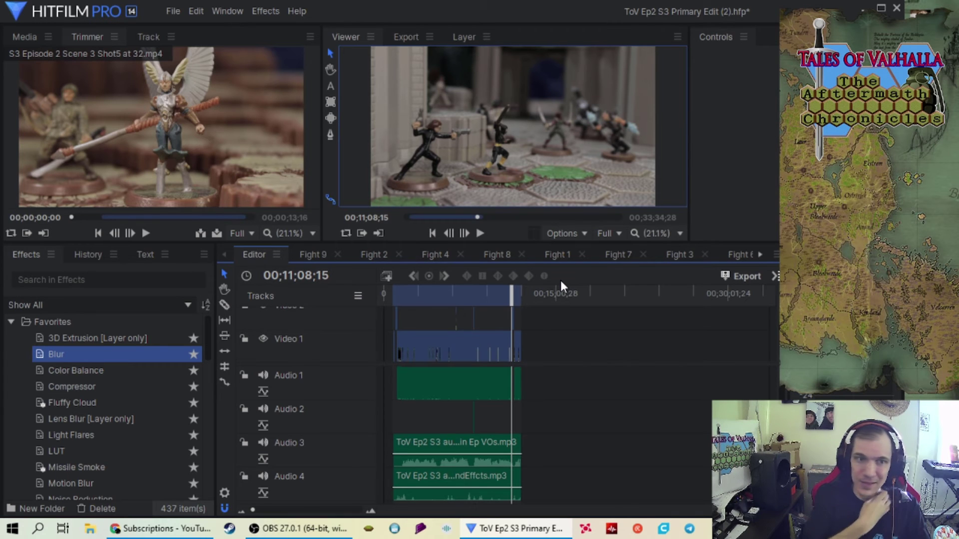
click(351, 510)
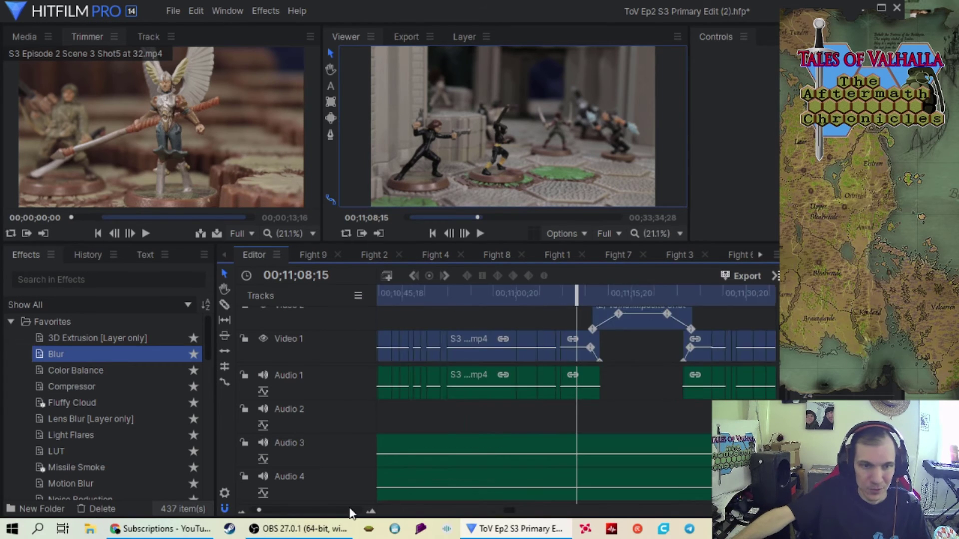
click(351, 510)
click(351, 510)
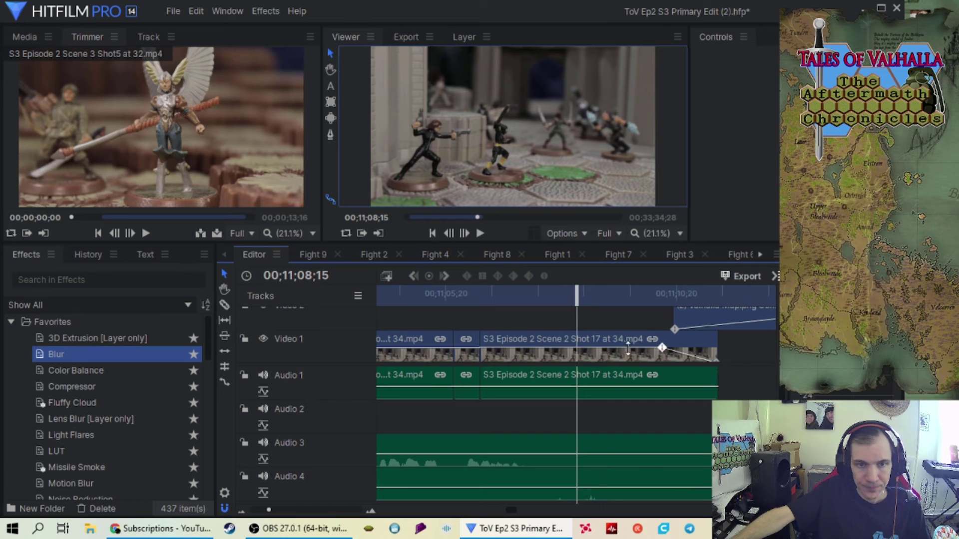
click(577, 337)
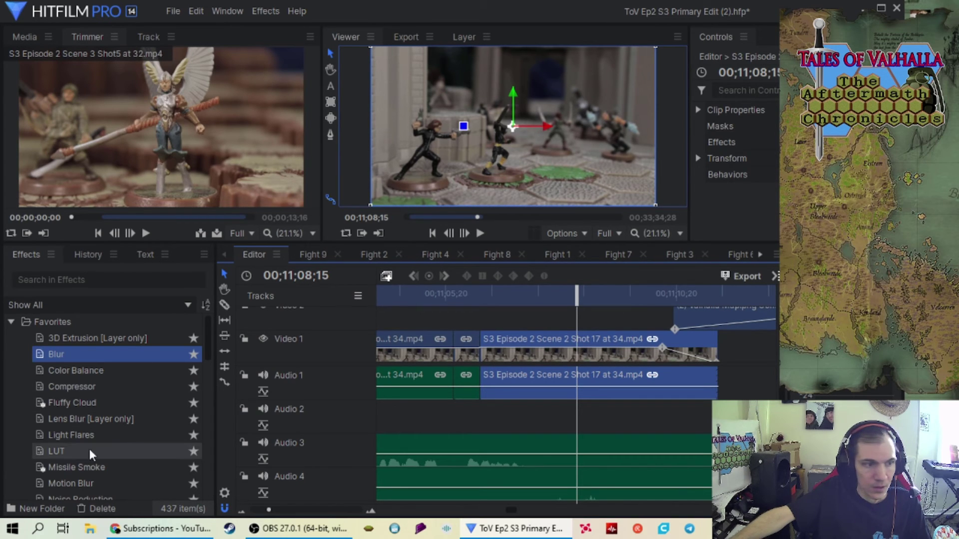
drag(60, 452, 730, 159)
click(728, 158)
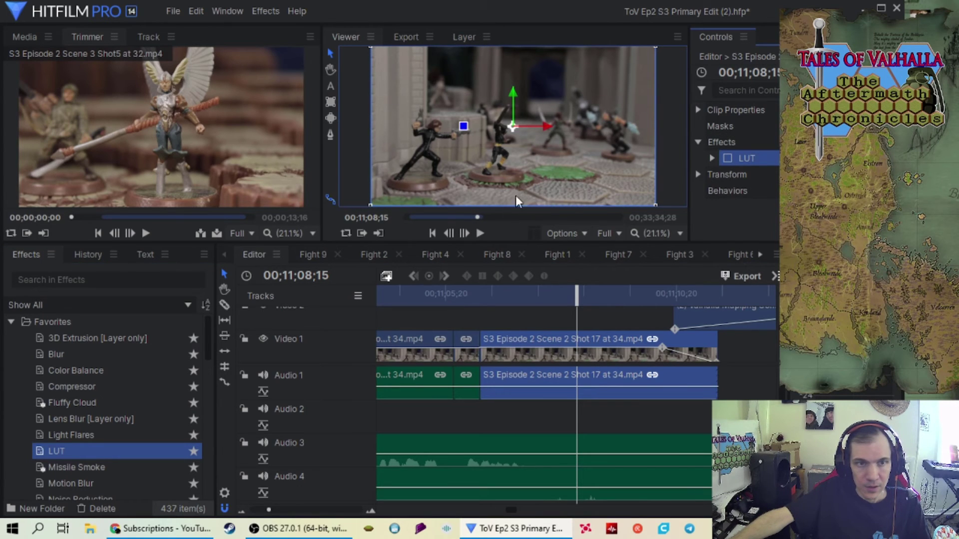
Step: Copy the enabled LUT effect from the Valhalla Mapping composite clip at 00;11;11;23
drag(582, 294, 727, 294)
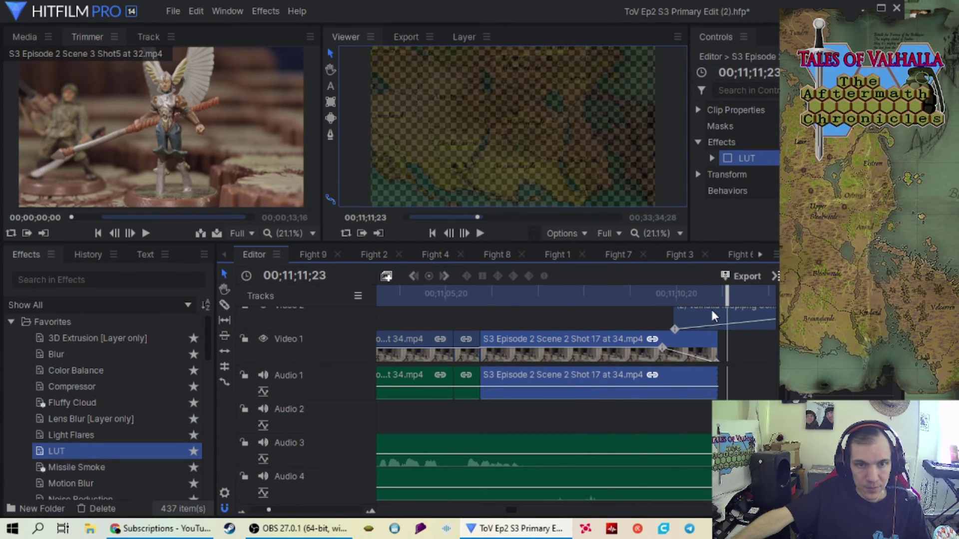
click(710, 307)
click(698, 142)
right_click(746, 175)
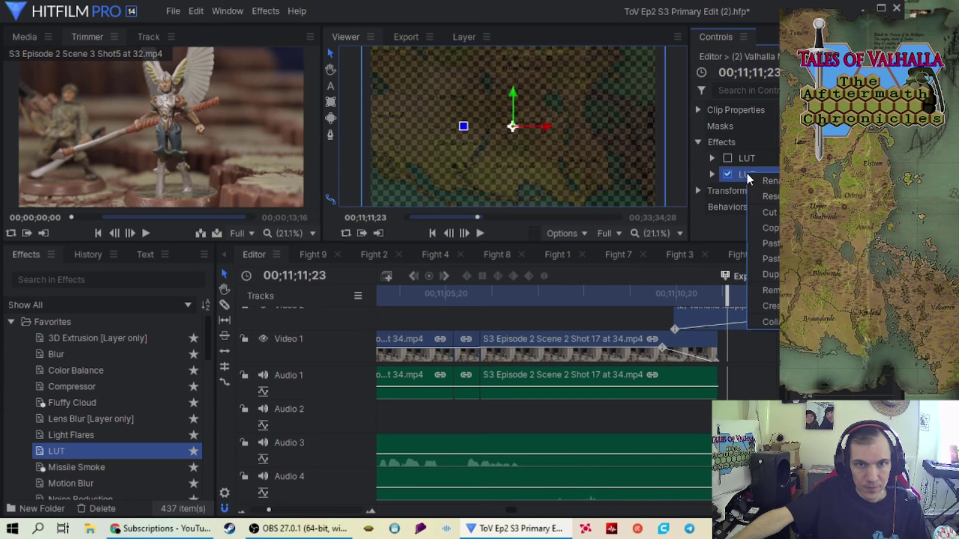
click(769, 225)
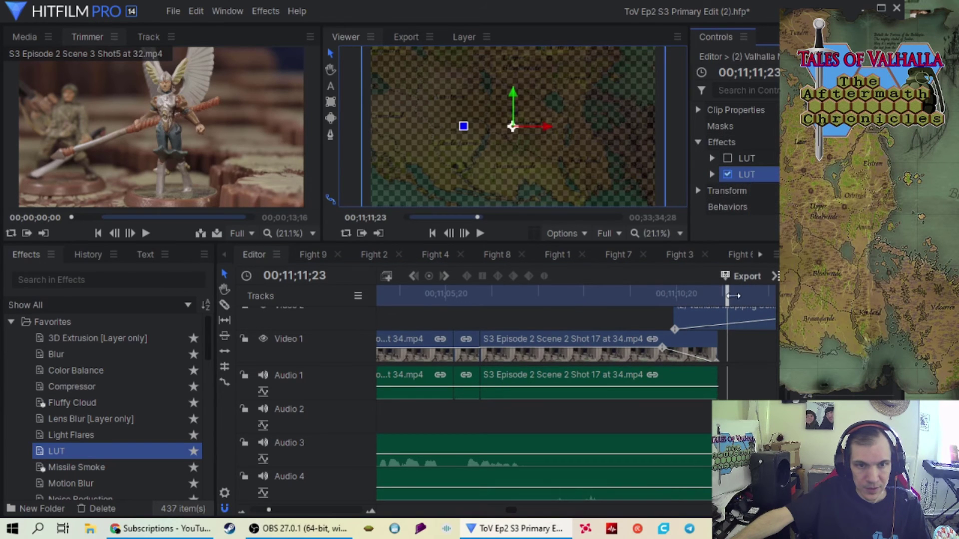
Step: Return to 00;11;08;09 and paste the copied LUT effect onto the Scene 2 Shot 17 clip
click(568, 294)
click(577, 337)
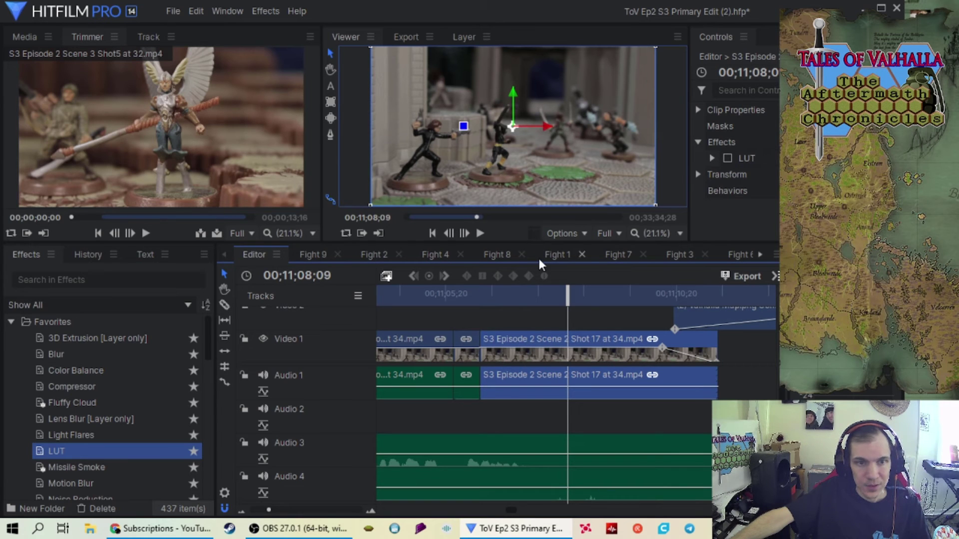
drag(267, 510, 264, 509)
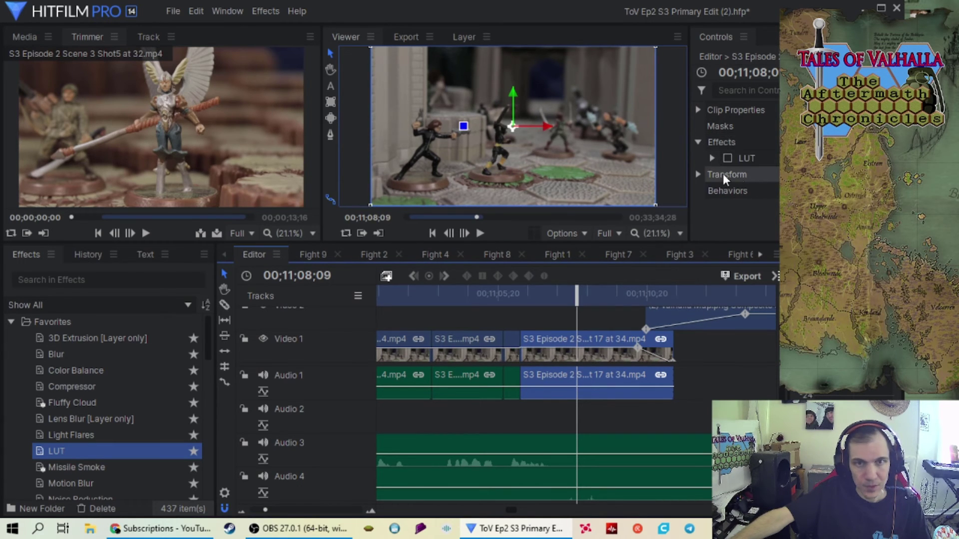
right_click(760, 156)
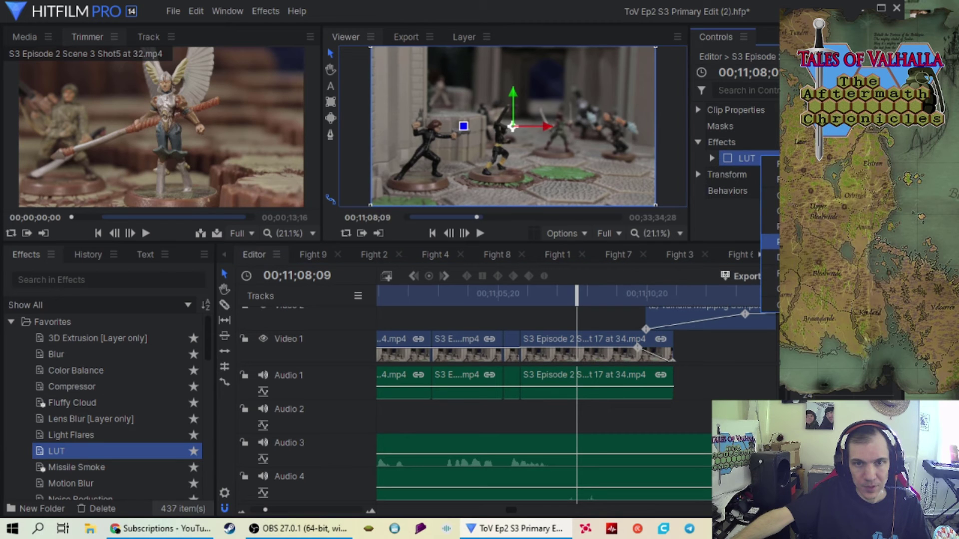
click(772, 242)
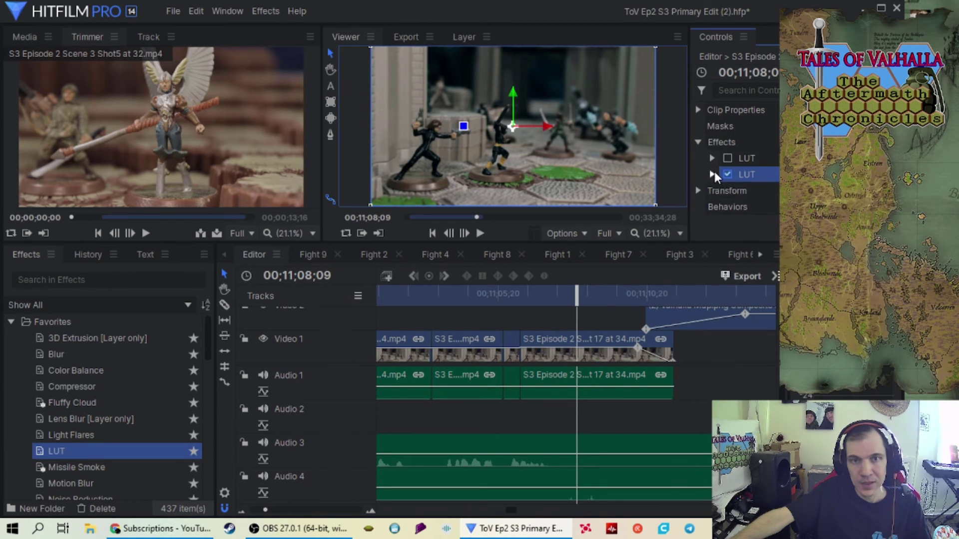
Step: Expand the pasted LUT on the Scene 2 Shot 17 clip and compare the graded and ungraded image at 00;11;08;21
click(712, 174)
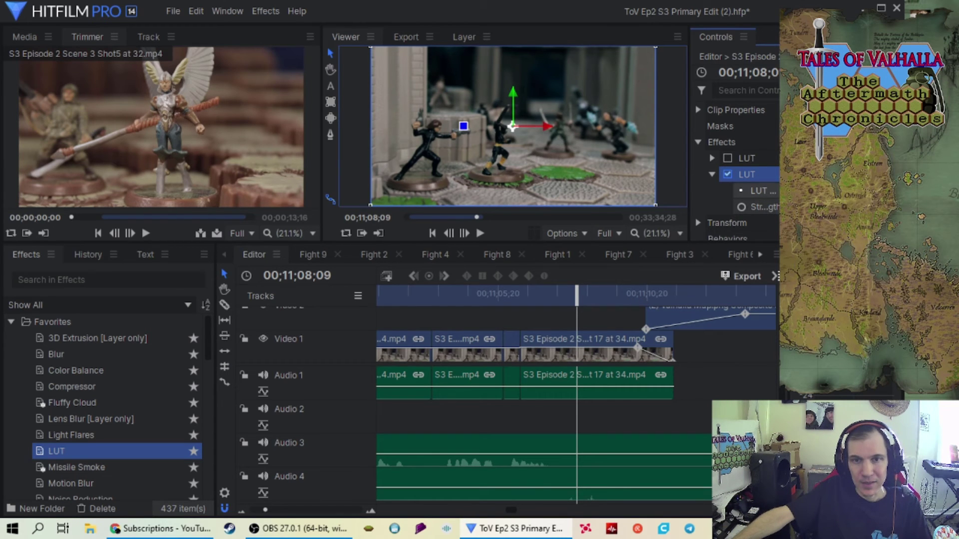
mouse_move(578, 295)
mouse_down()
mouse_move(633, 294)
mouse_move(573, 296)
mouse_move(589, 296)
mouse_up()
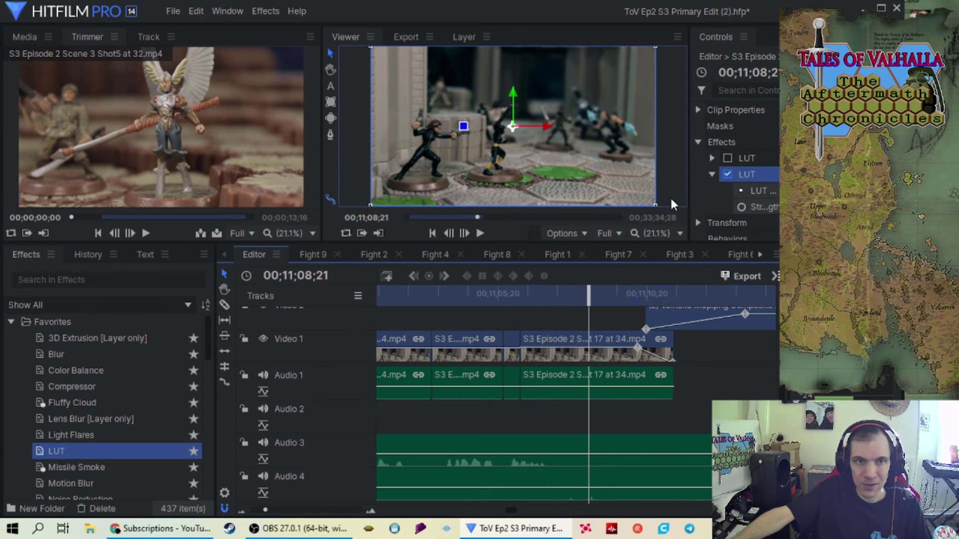
click(727, 175)
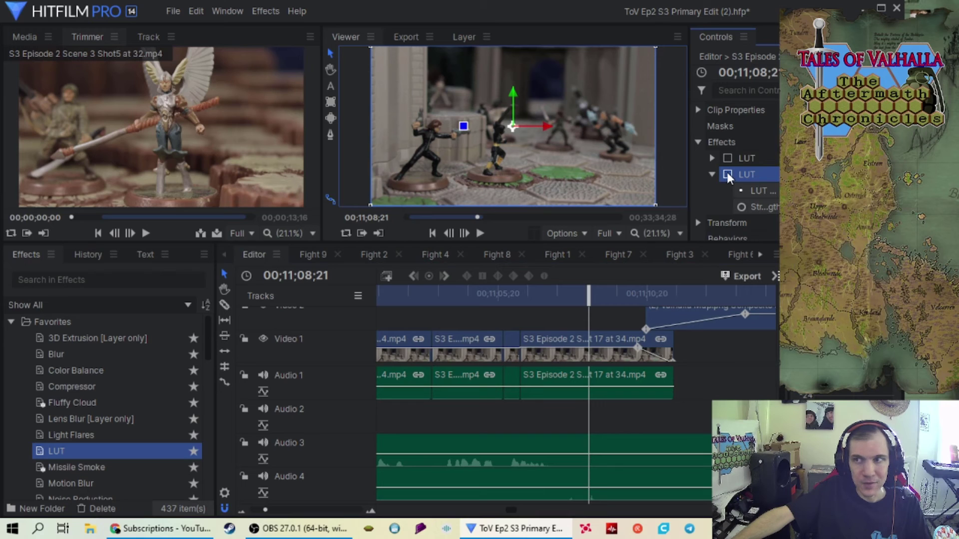
click(727, 174)
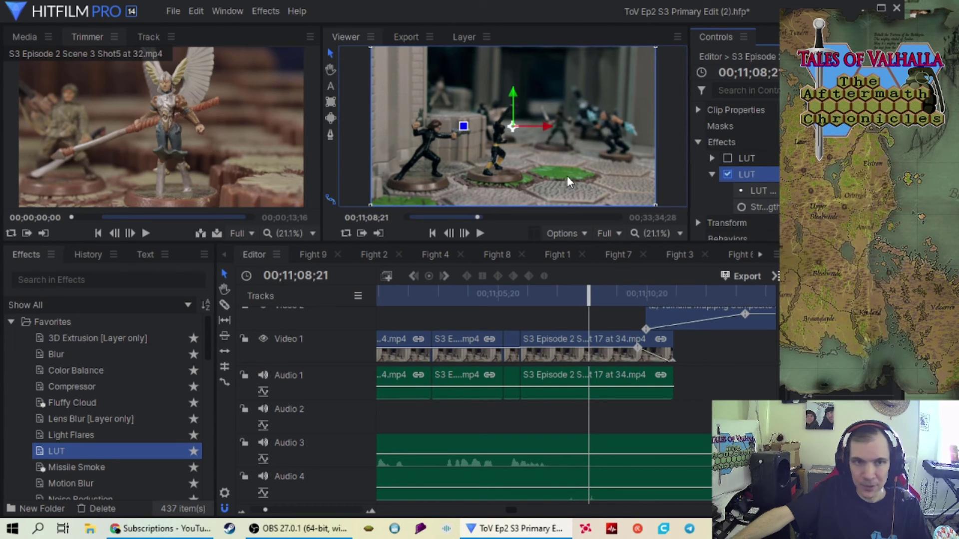
click(726, 173)
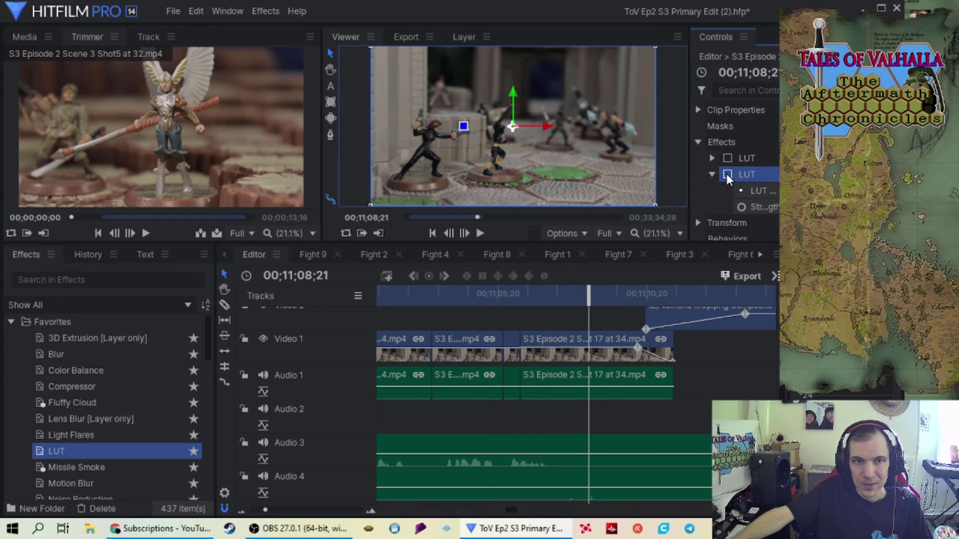
click(726, 173)
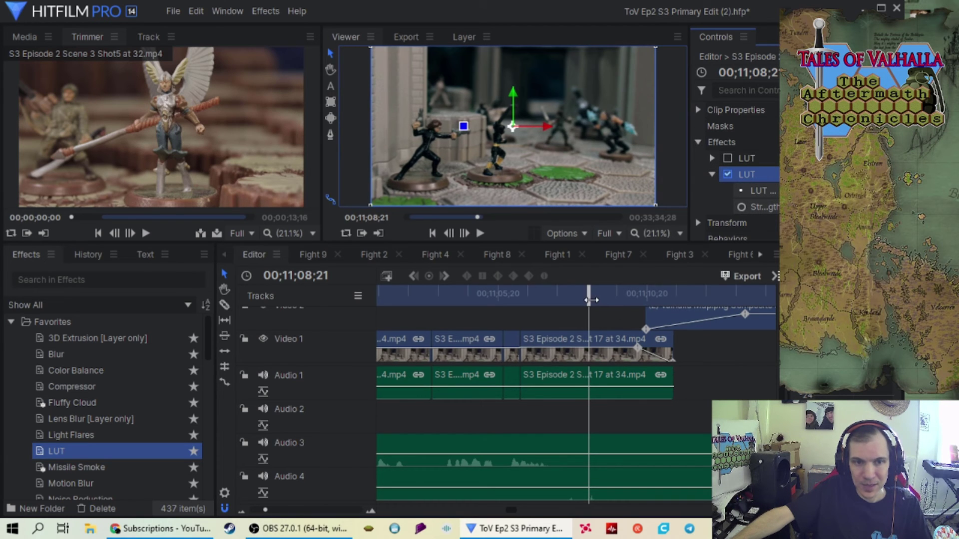
Step: Add a LUT effect to the short Video 1 clip at 00;11;06;02, disable it, and paste the copied LUT effect beneath it
drag(589, 296, 510, 303)
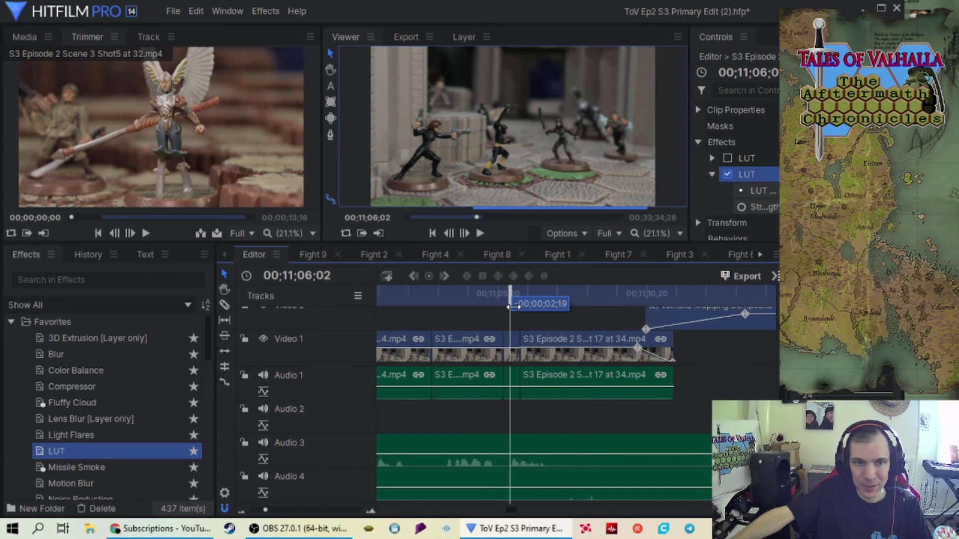
click(514, 339)
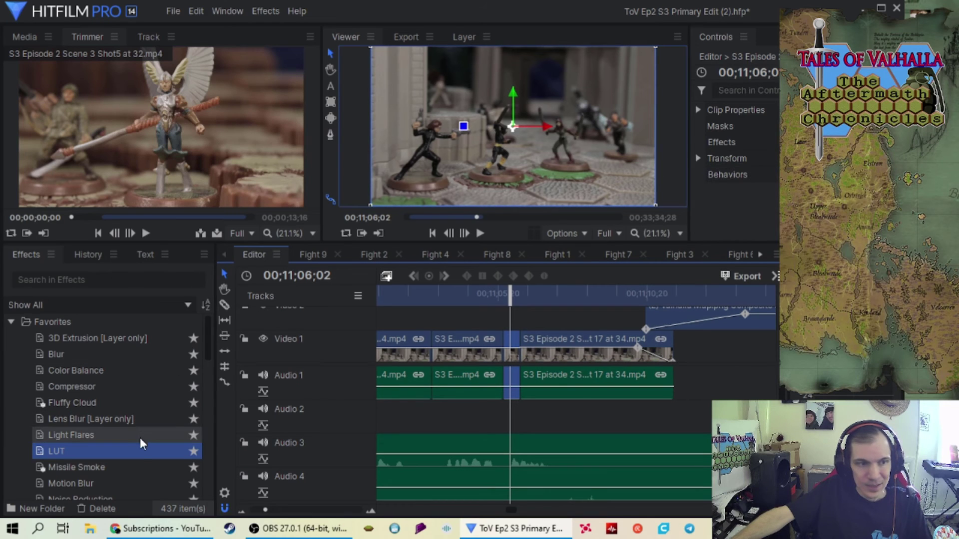
drag(136, 454, 727, 160)
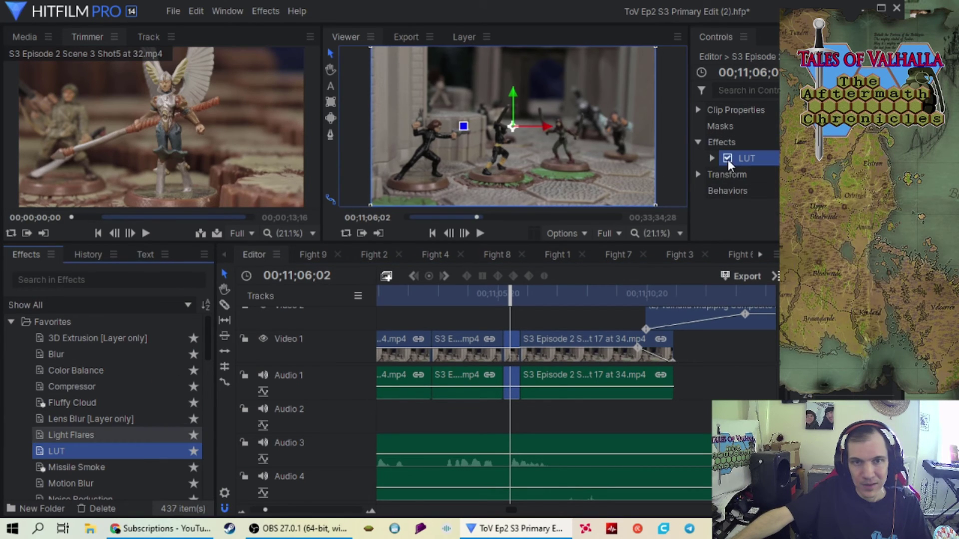
click(728, 158)
right_click(746, 159)
click(787, 245)
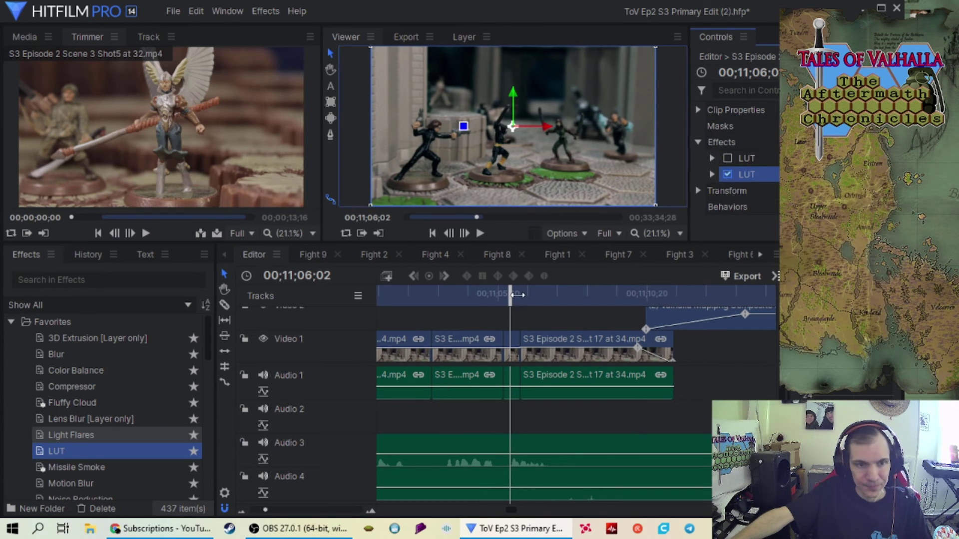
drag(518, 295, 454, 323)
click(452, 334)
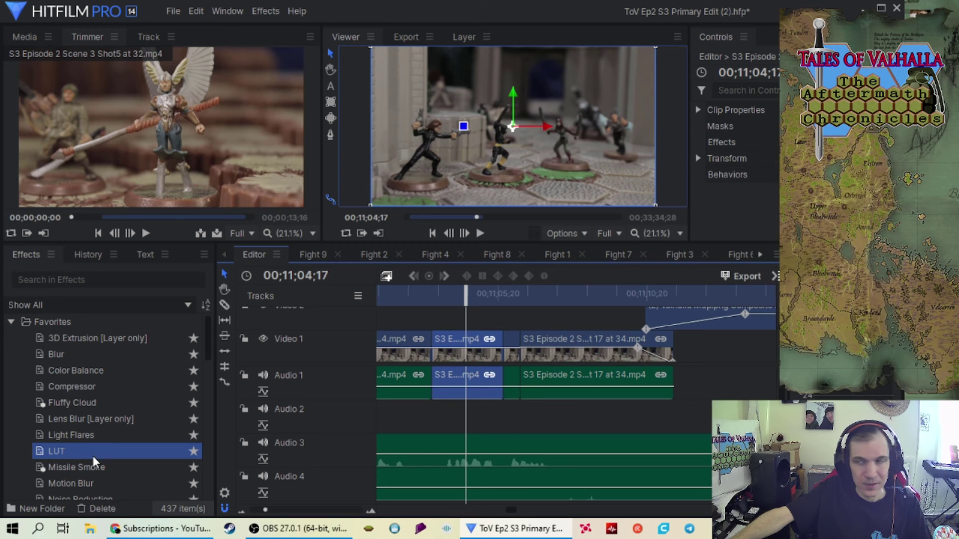
right_click(735, 141)
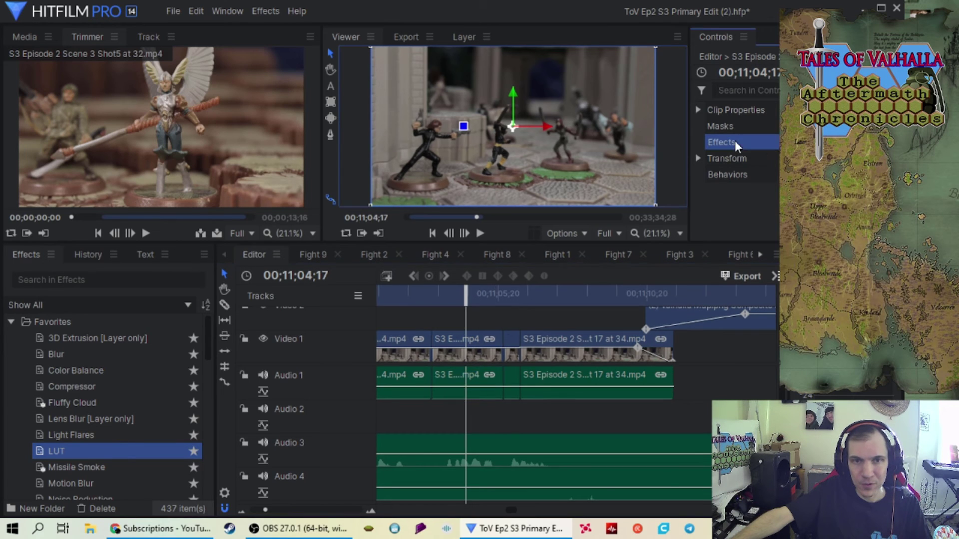
click(763, 164)
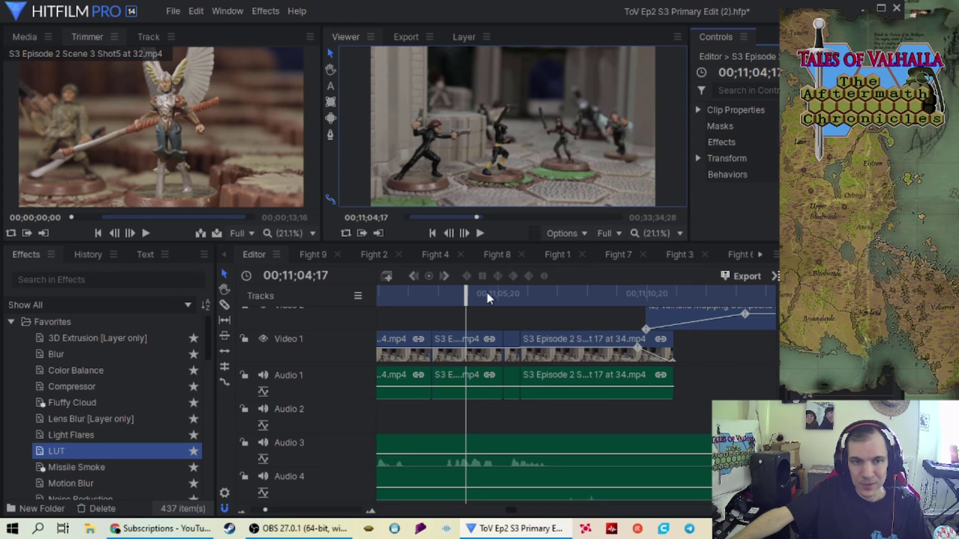
drag(467, 294, 509, 294)
click(516, 340)
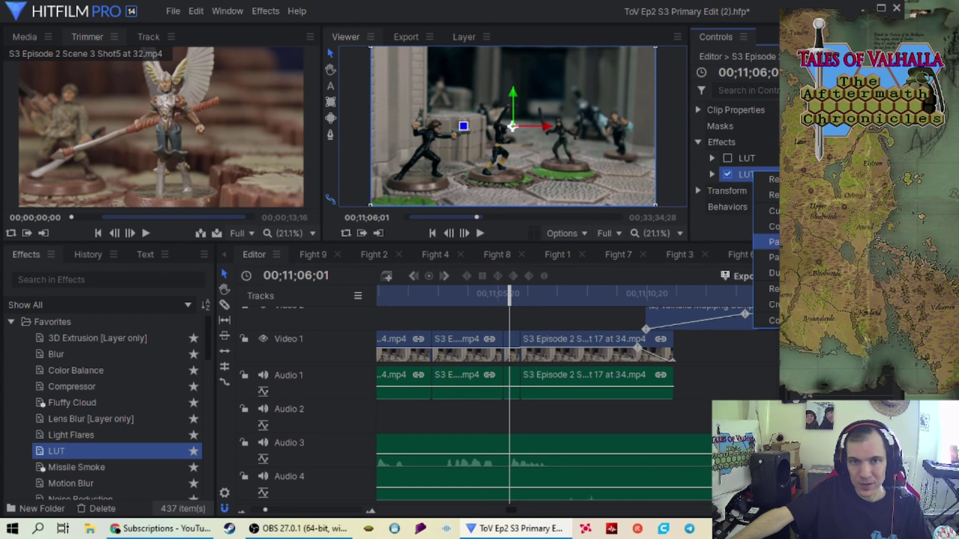
click(754, 173)
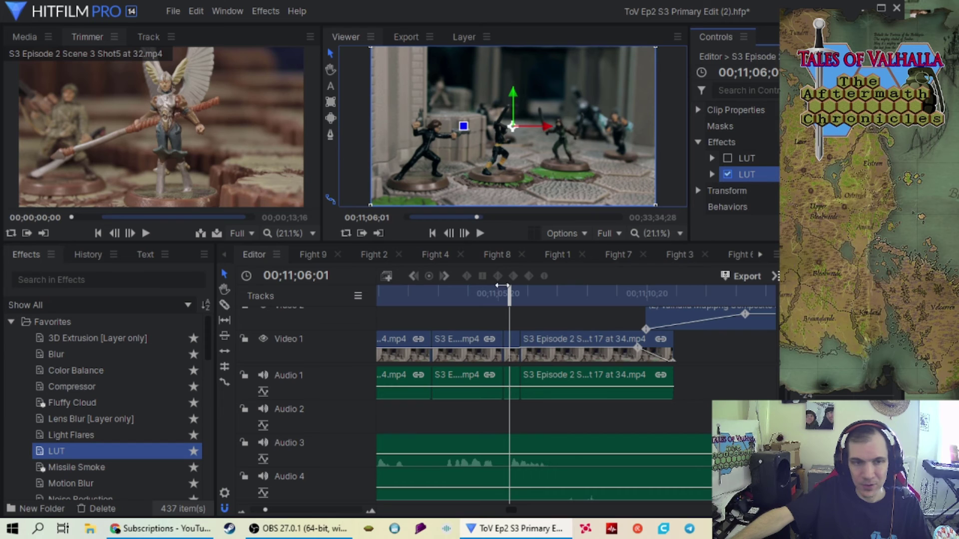
Step: Add a disabled LUT effect to the Video 1 clip at 00;11;04;04 and paste the copied LUT effect beneath it
click(453, 351)
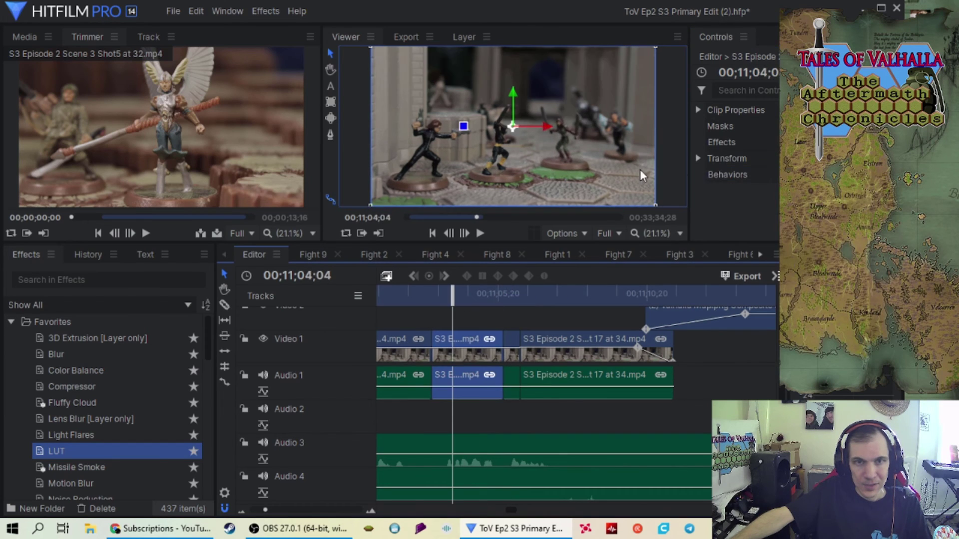
right_click(724, 141)
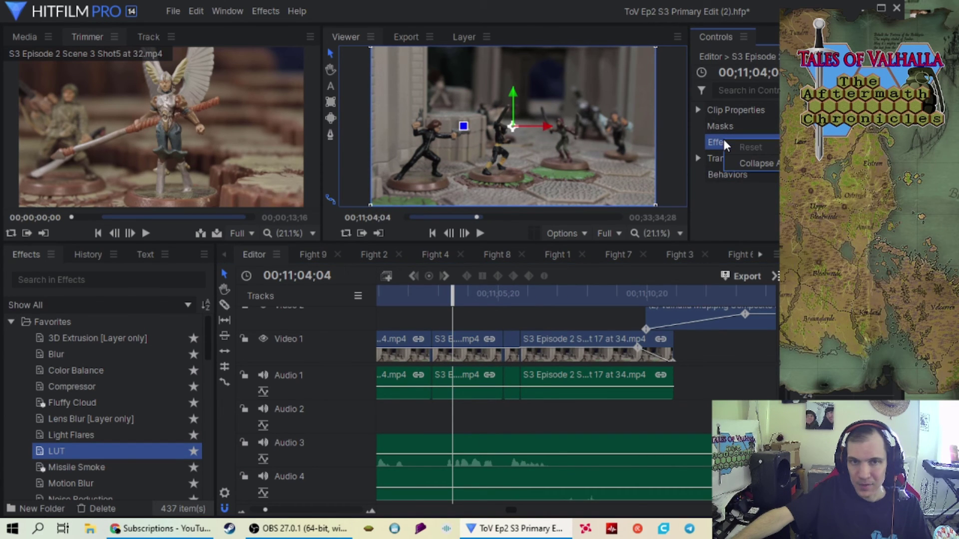
click(726, 216)
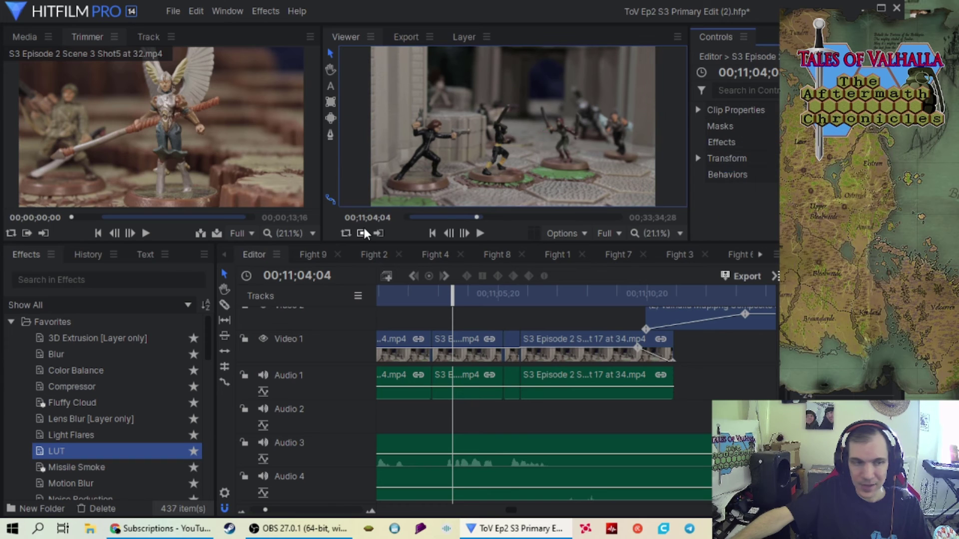
drag(102, 451, 749, 140)
click(731, 159)
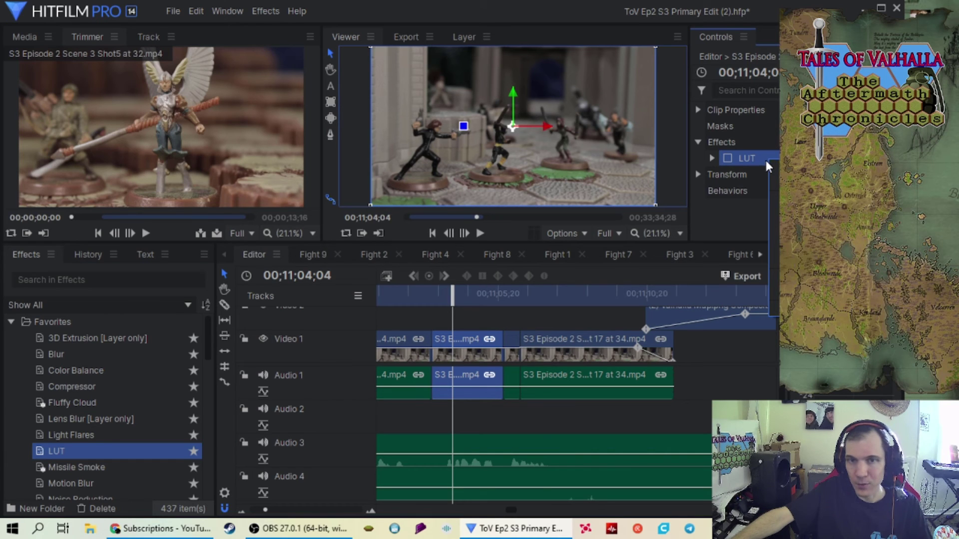
drag(748, 157, 757, 171)
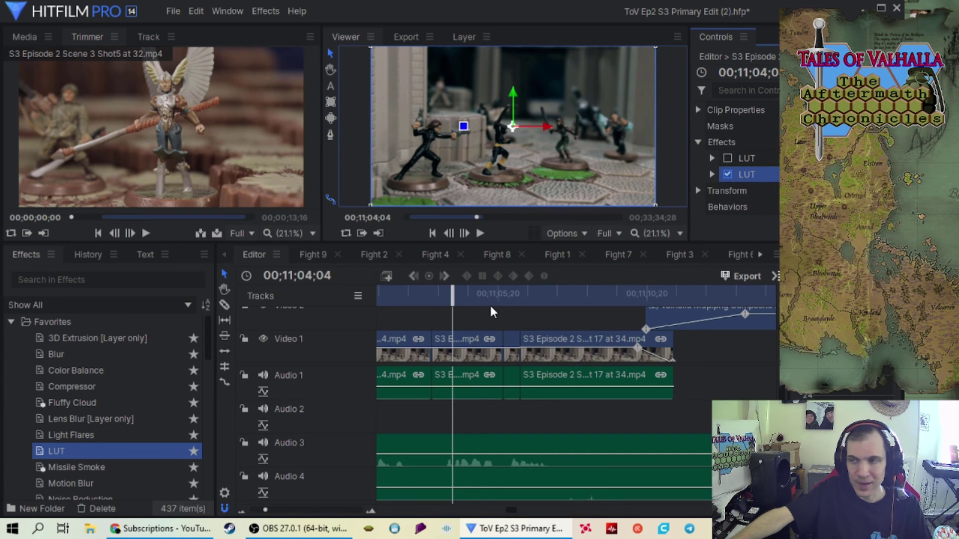
Step: Go to 00;11;01;21, add a disabled LUT effect to the Video 1 clip there, and paste the copied LUT effect onto it
drag(452, 299, 554, 313)
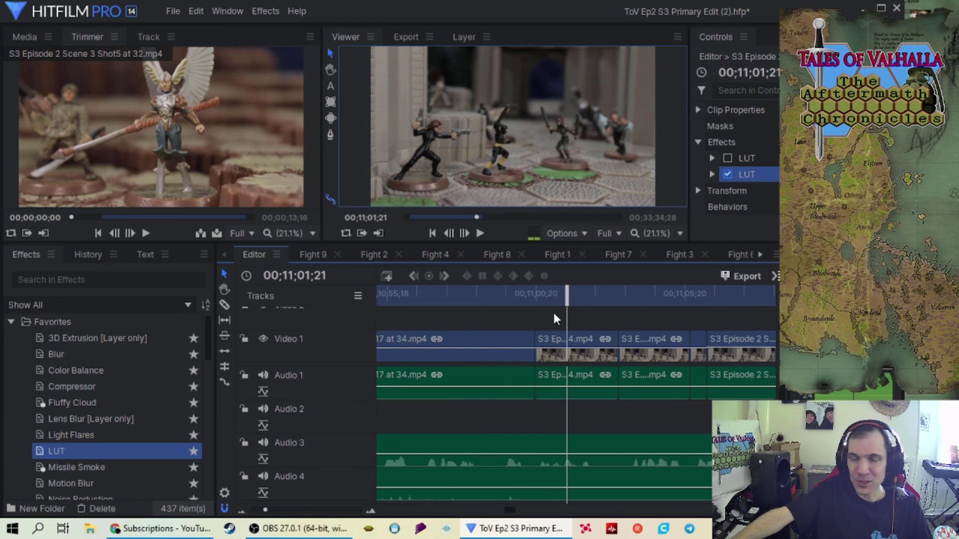
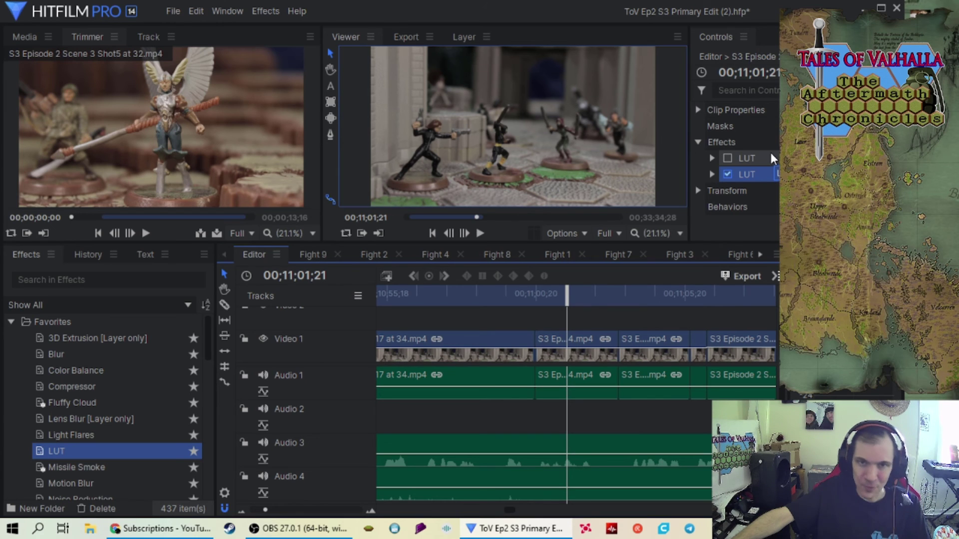
click(585, 340)
click(649, 339)
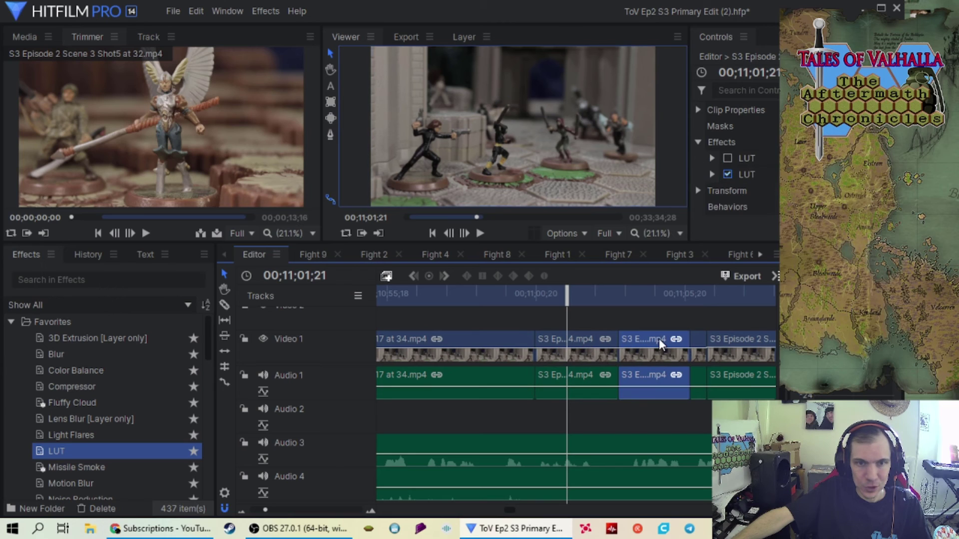
click(572, 342)
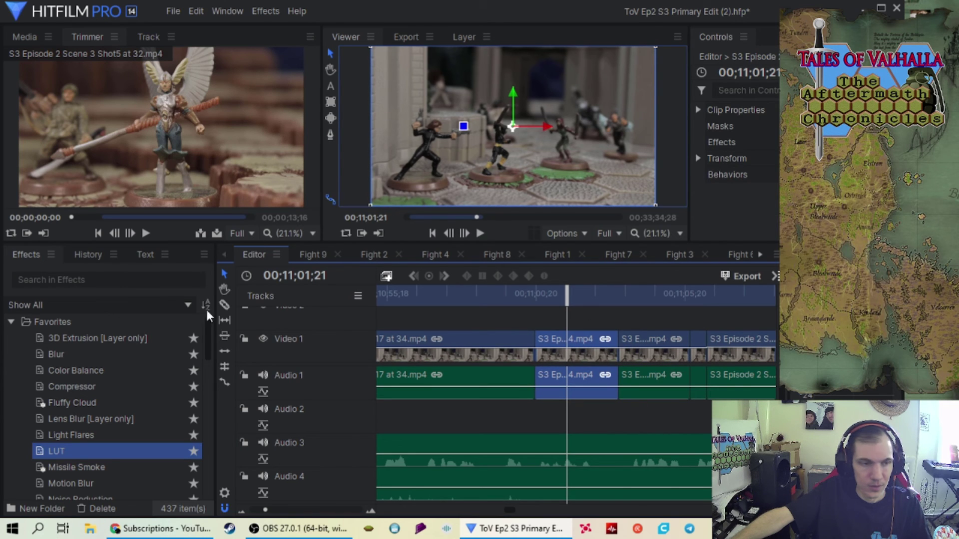
click(104, 452)
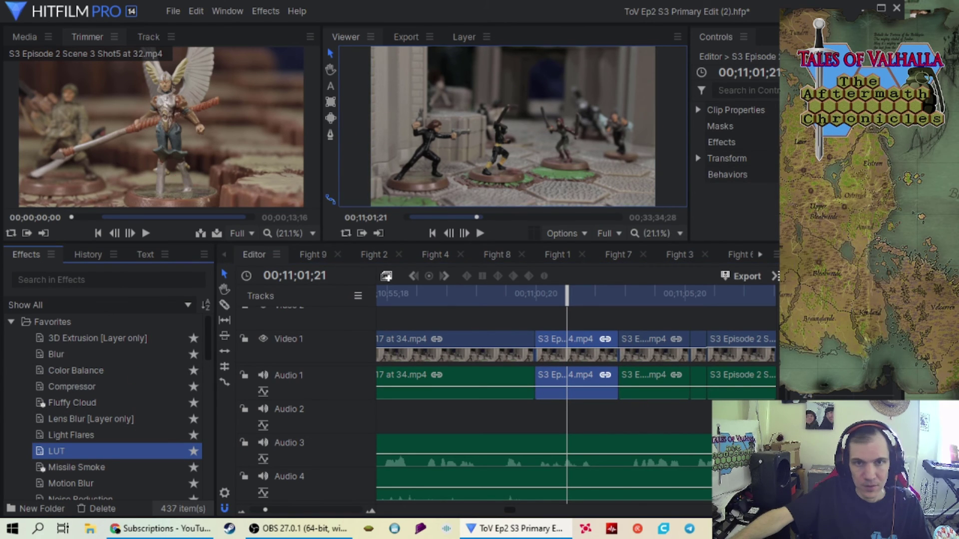
drag(104, 451, 735, 156)
right_click(740, 158)
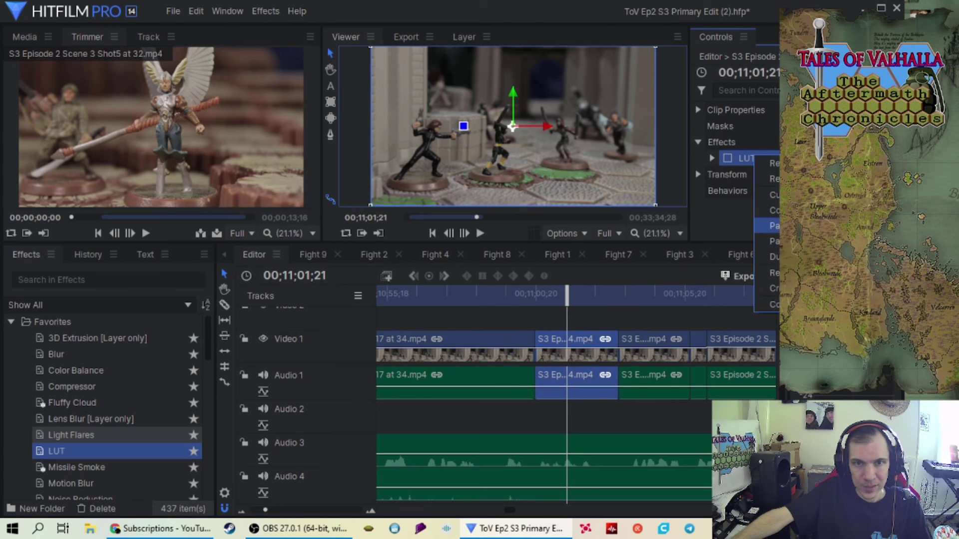
click(774, 241)
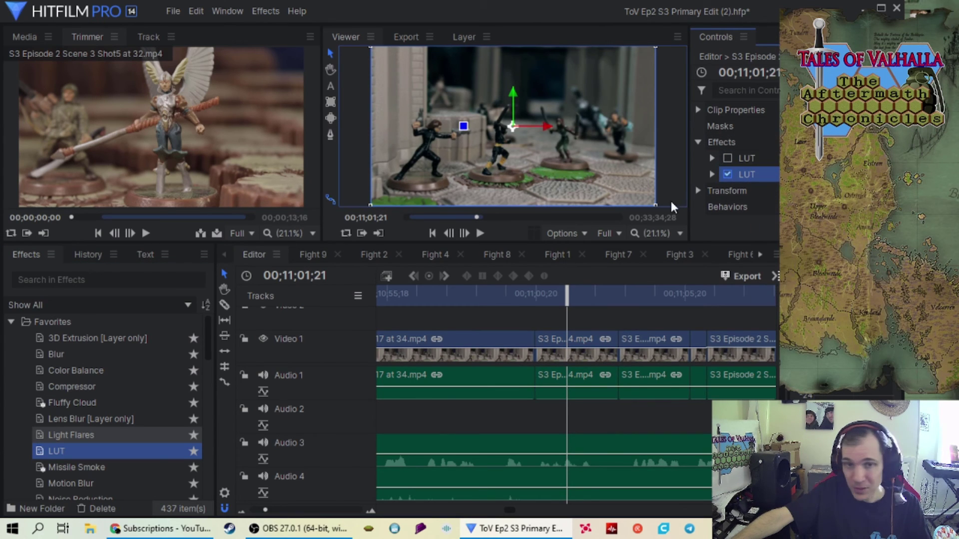
Step: Add a disabled LUT to the long Scene 2 Shot 17 at 34 clip at 00;10;56;25 and paste the copied LUT effect onto it
drag(567, 296, 606, 312)
click(597, 340)
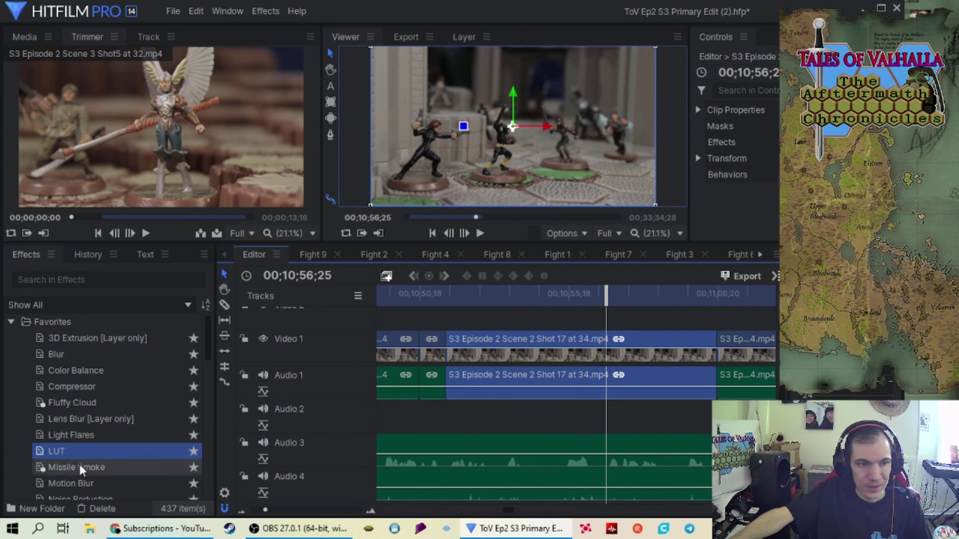
drag(78, 453, 734, 158)
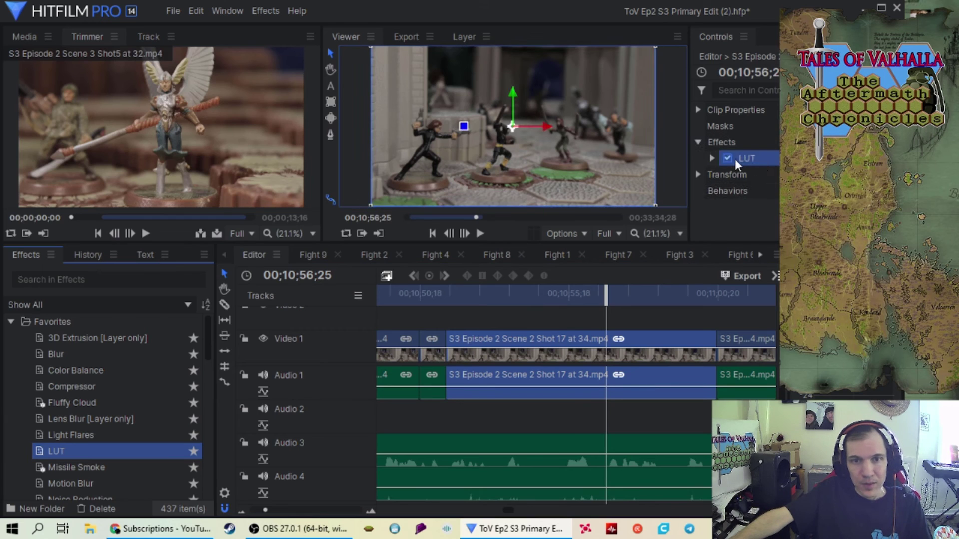
right_click(758, 158)
click(772, 244)
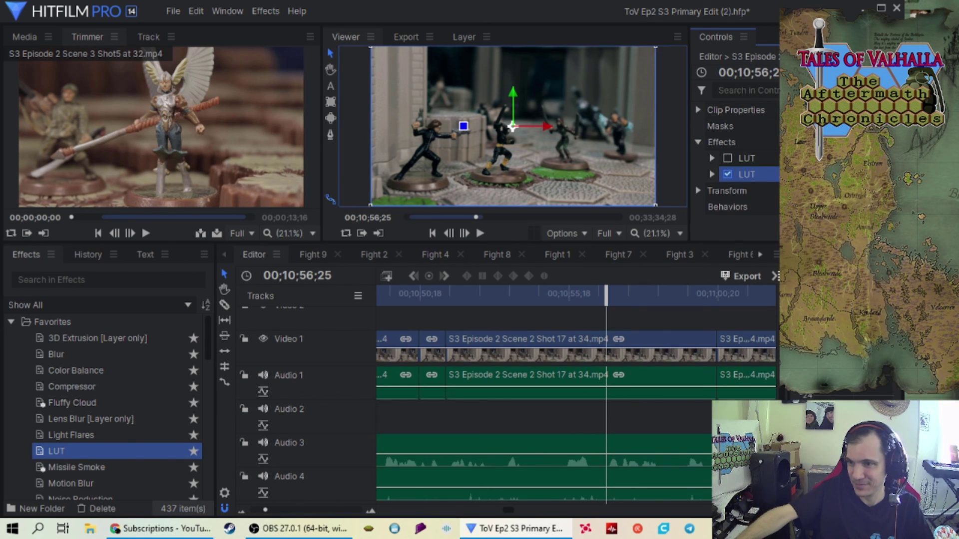
key(alt+Tab)
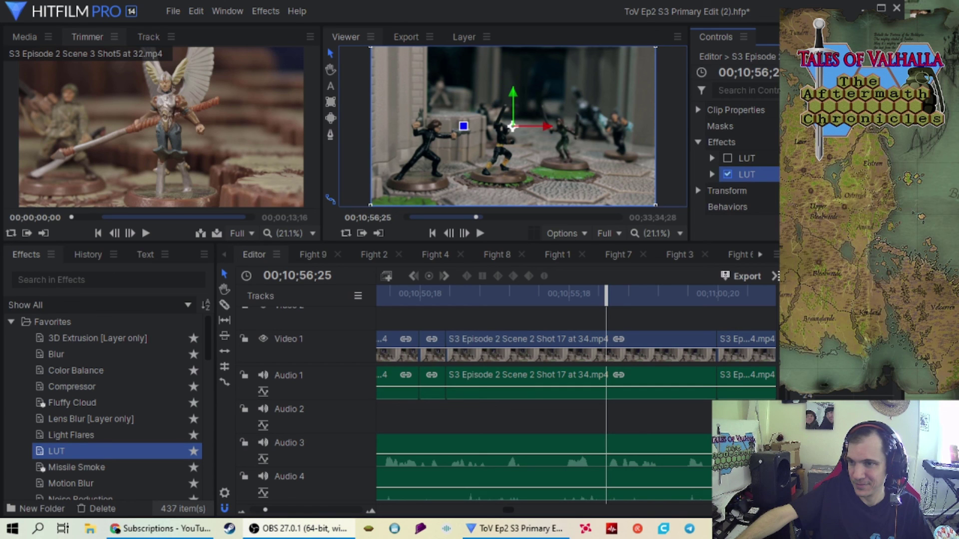